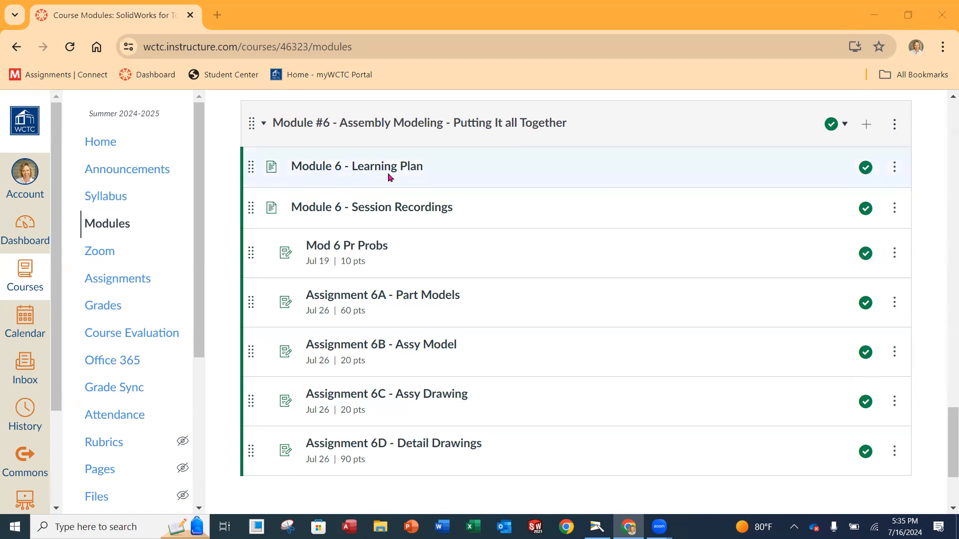
Open the Module 6 Learning Plan, scroll its tutorial downloads and submissions, then return to Modules.
{"action": "left_click", "coordinate": [367, 173]}
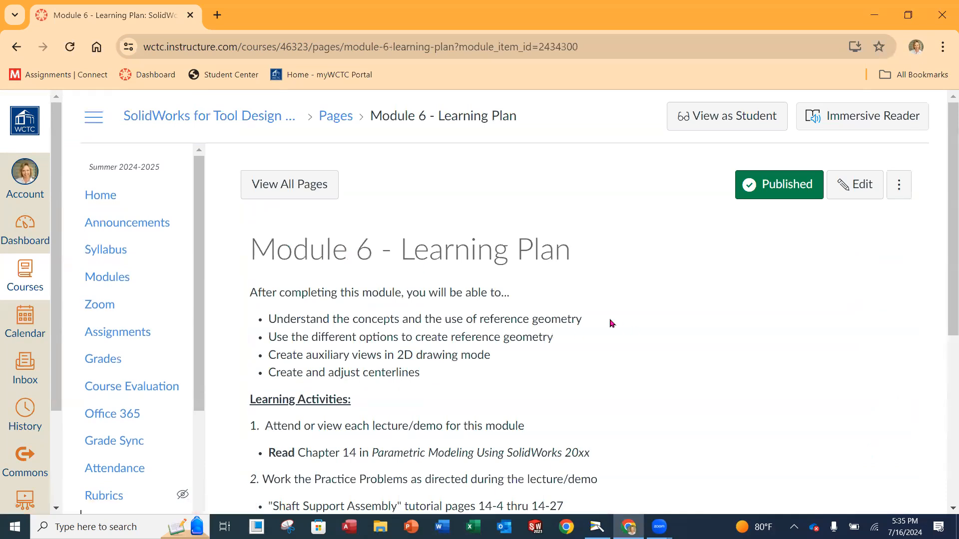
{"action": "scroll", "coordinate": [594, 316], "scroll_direction": "down", "scroll_amount": 3}
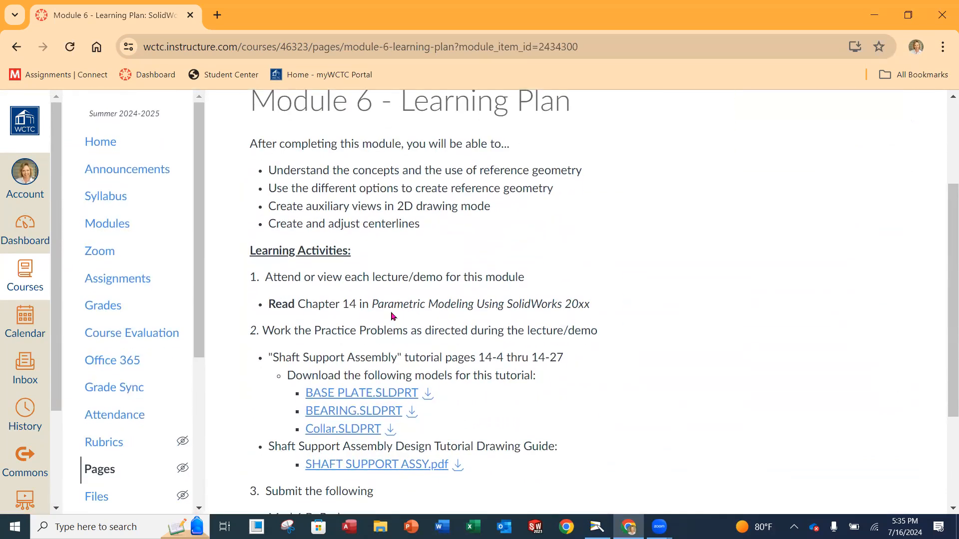
{"action": "scroll", "coordinate": [393, 316], "scroll_direction": "down", "scroll_amount": 1}
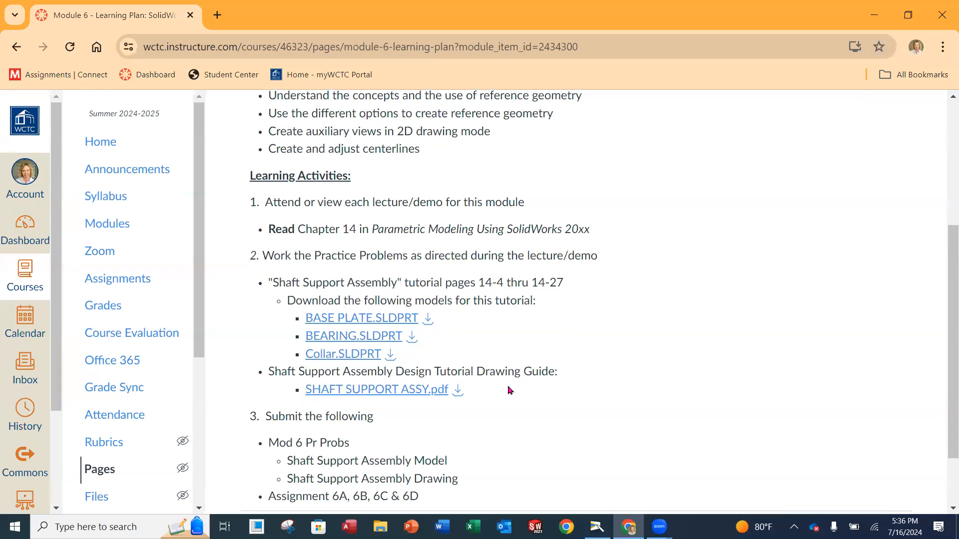
{"action": "scroll", "coordinate": [506, 389], "scroll_direction": "down", "scroll_amount": 2}
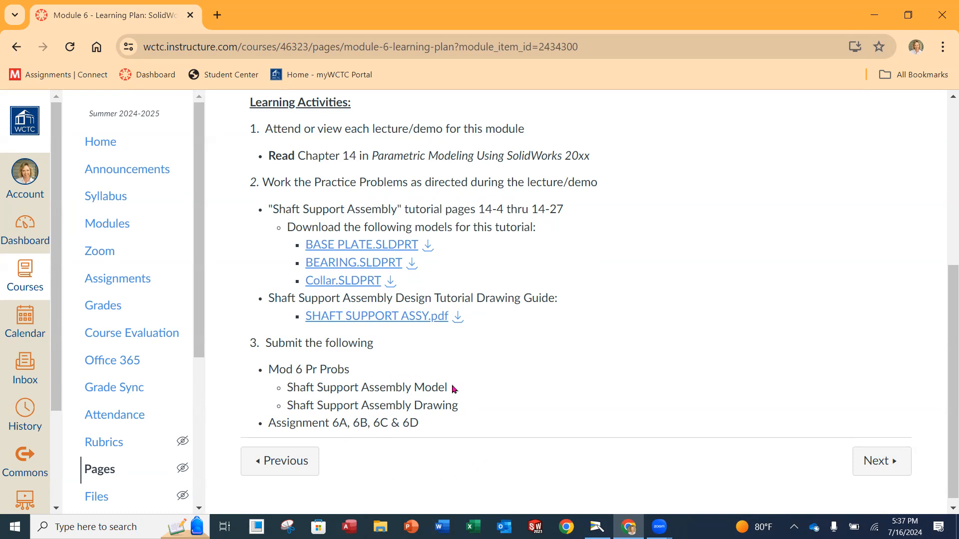
{"action": "scroll", "coordinate": [525, 385], "scroll_direction": "up", "scroll_amount": 6}
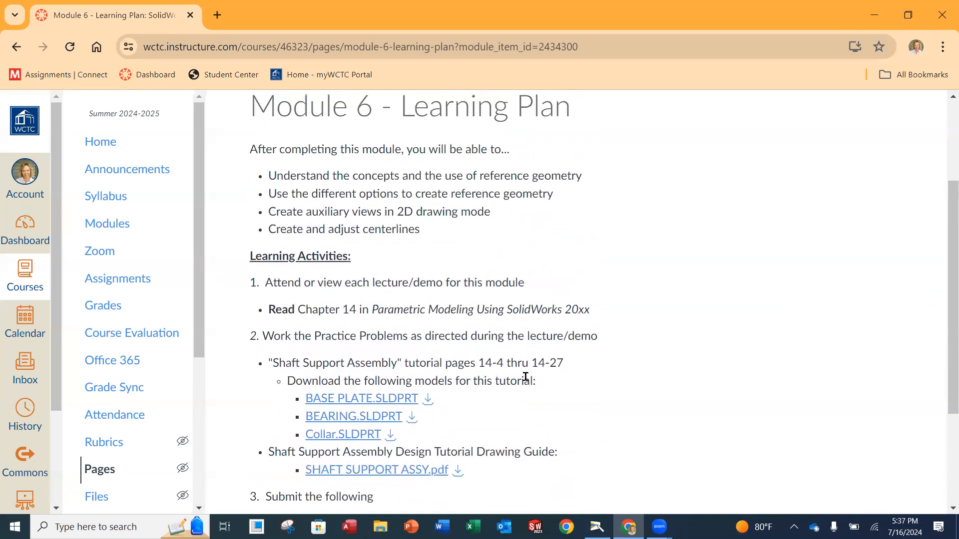
{"action": "left_click", "coordinate": [17, 46]}
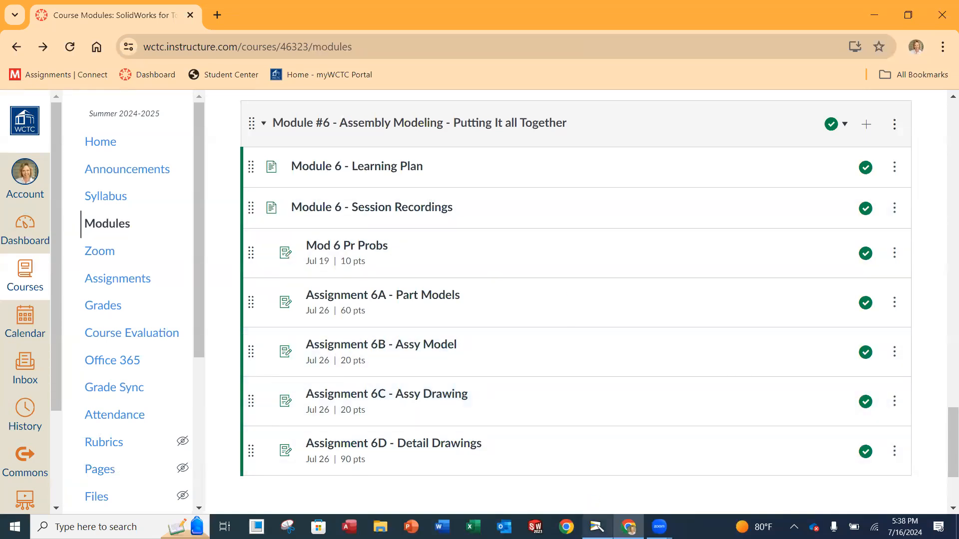
Show the textbook's Starting SOLIDWORKS pages on the document camera, then launch SOLIDWORKS.
{"action": "left_click", "coordinate": [597, 527]}
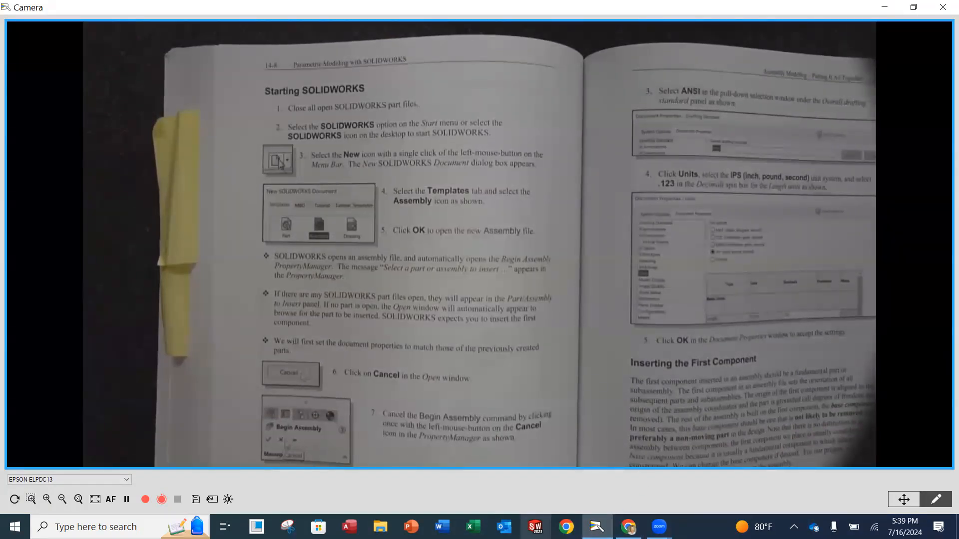
{"action": "left_click", "coordinate": [536, 526]}
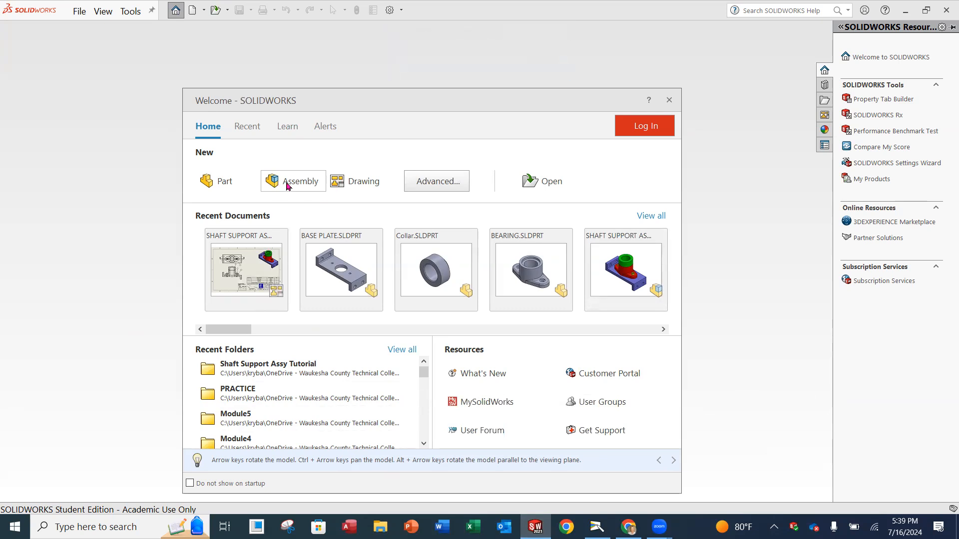
Create a new assembly document from the Assembly template in the Advanced template list.
{"action": "left_click", "coordinate": [454, 184]}
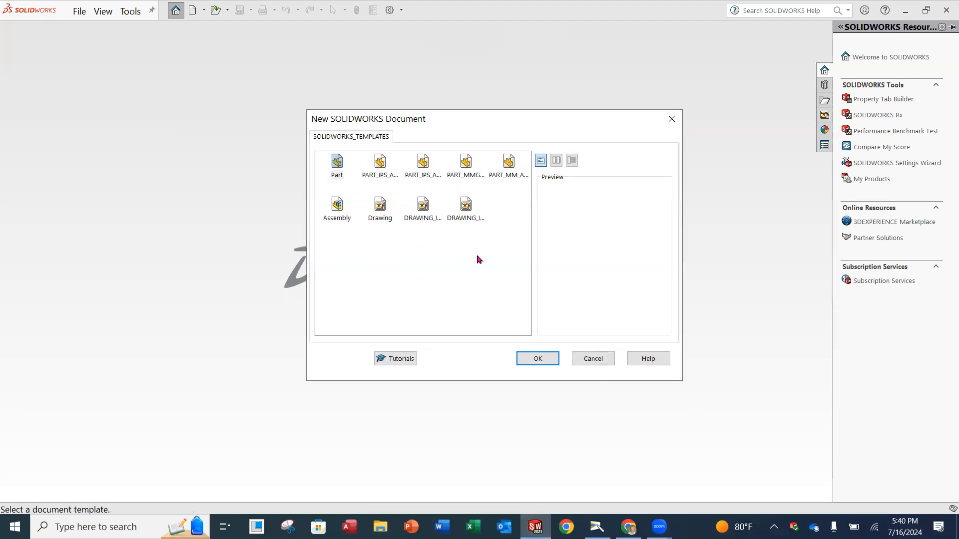
{"action": "left_click", "coordinate": [337, 213]}
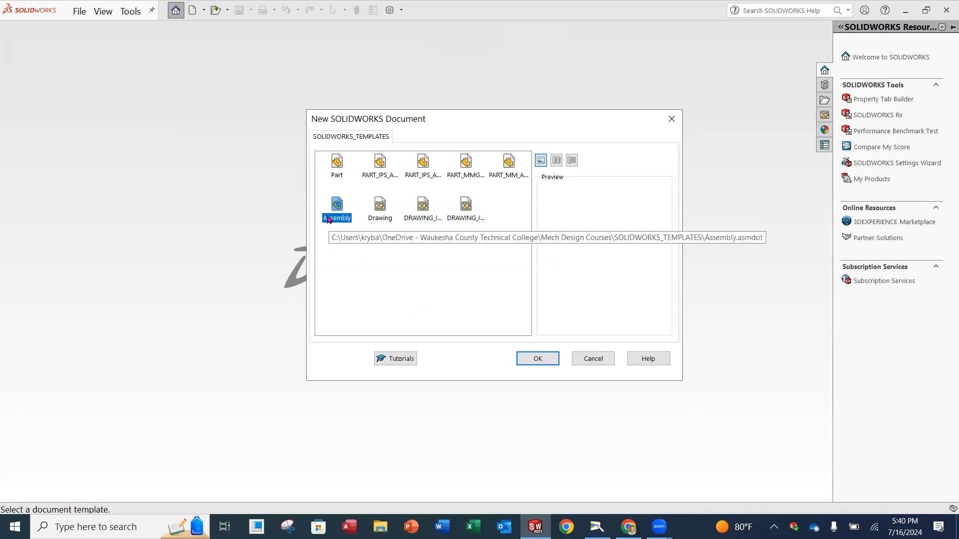
{"action": "left_click", "coordinate": [540, 359]}
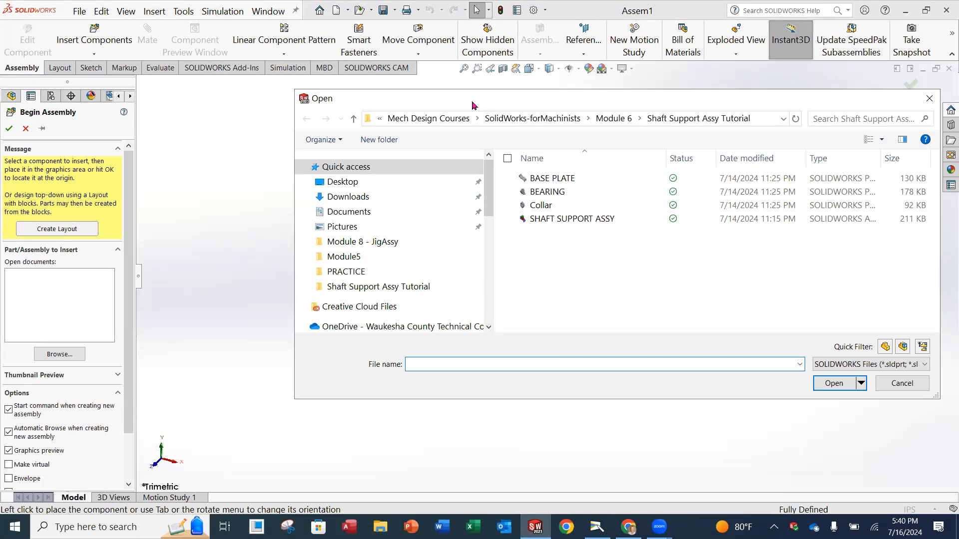
Move the Open dialog aside and show the textbook's Shaft Support Assembly pages on camera.
{"action": "left_click_drag", "start_coordinate": [471, 105], "coordinate": [561, 392]}
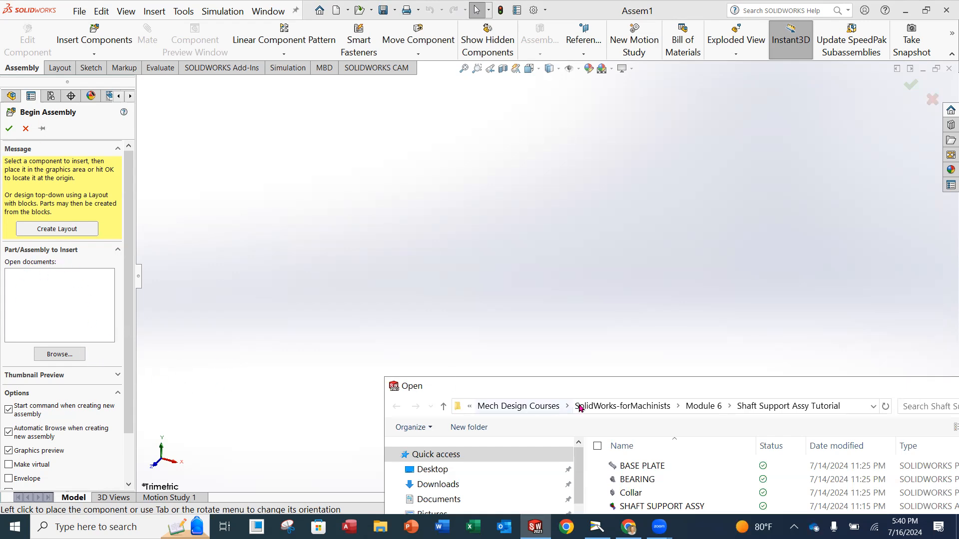
{"action": "left_click_drag", "start_coordinate": [572, 199], "coordinate": [428, 134]}
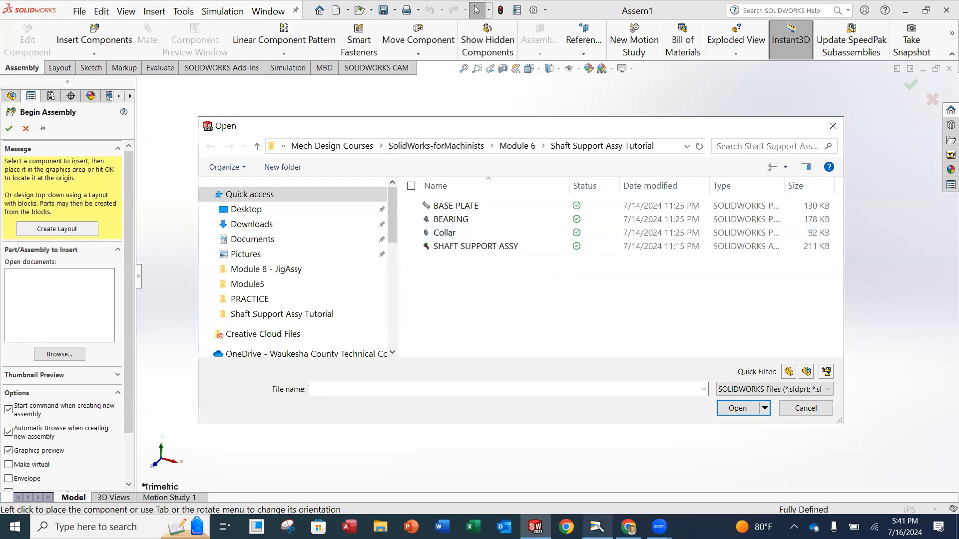
{"action": "left_click", "coordinate": [596, 527]}
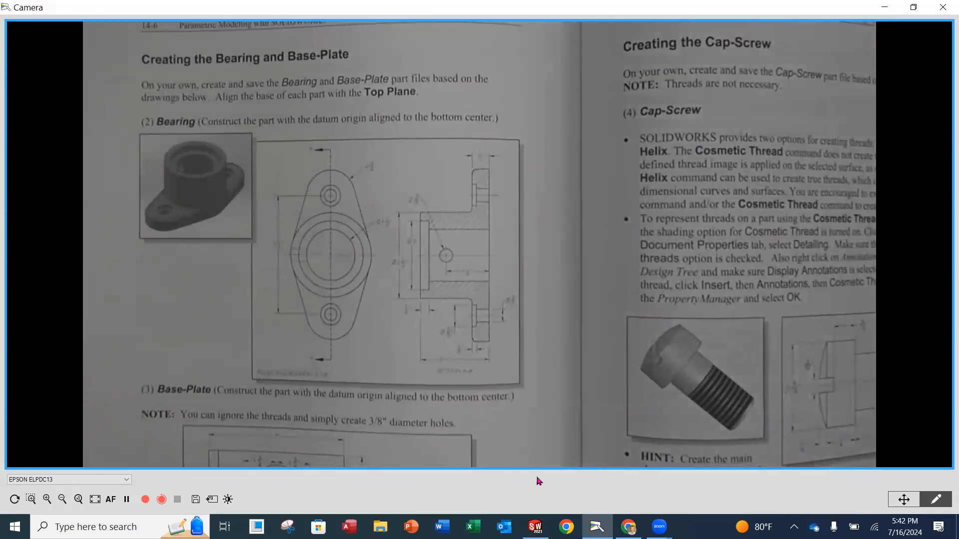
Return to SOLIDWORKS and its Open dialog listing the tutorial part files.
{"action": "left_click", "coordinate": [535, 526]}
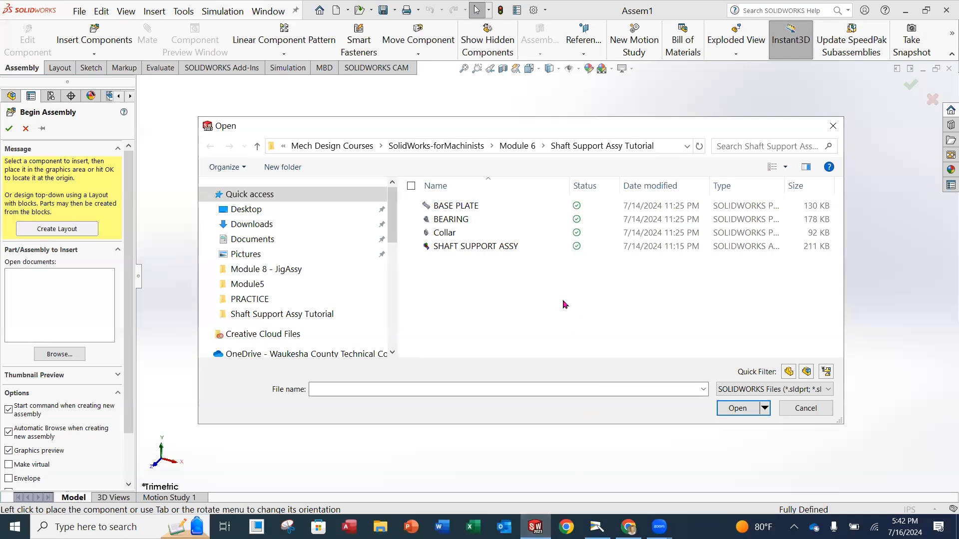
Select BASE PLATE in the Begin Assembly Open dialog and open it for insertion.
{"action": "left_click", "coordinate": [458, 210]}
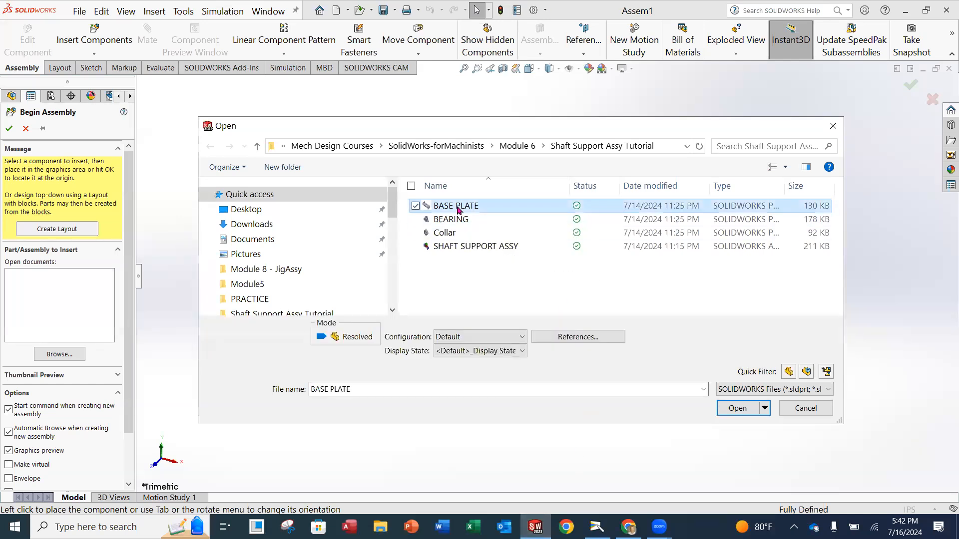
{"action": "left_click", "coordinate": [742, 408]}
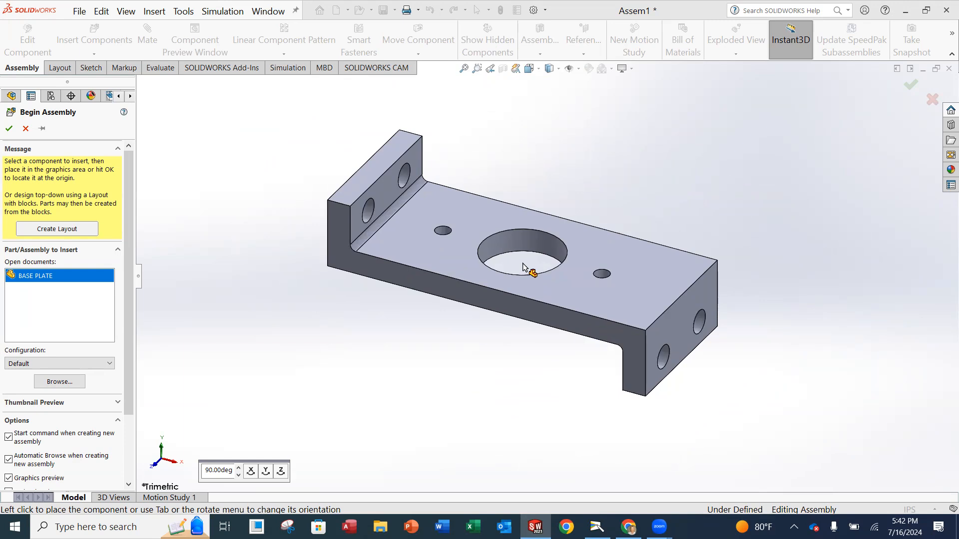
Place BASE PLATE at the assembly origin as the fixed first component.
{"action": "left_click", "coordinate": [522, 263]}
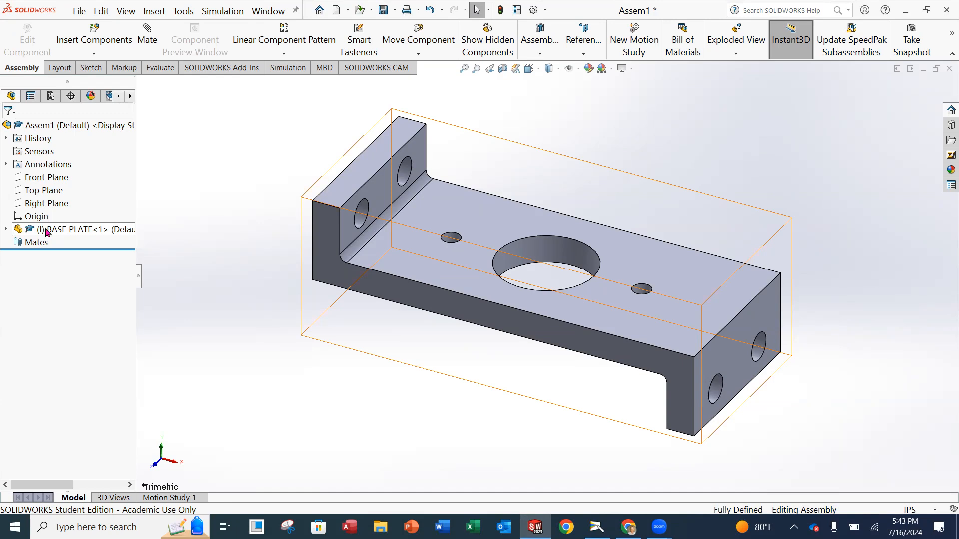
{"action": "left_click", "coordinate": [6, 230]}
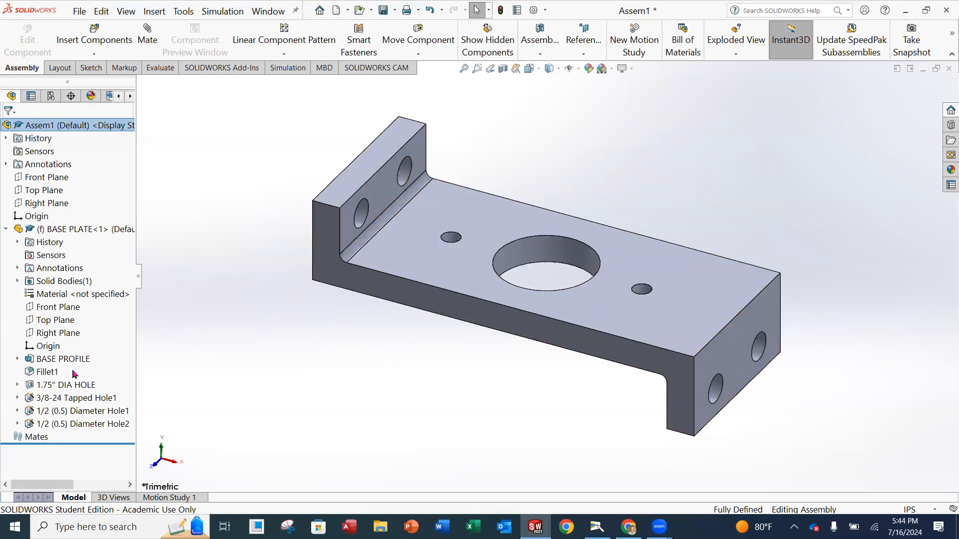
{"action": "left_click", "coordinate": [7, 231]}
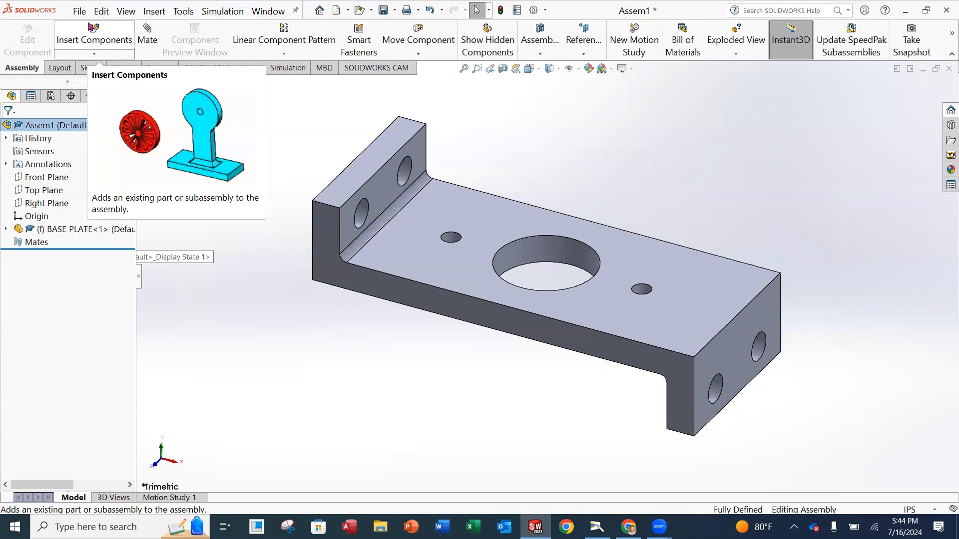
Insert the BEARING part from the Shaft Support Assy Tutorial folder into Assem1.
{"action": "left_click", "coordinate": [80, 41]}
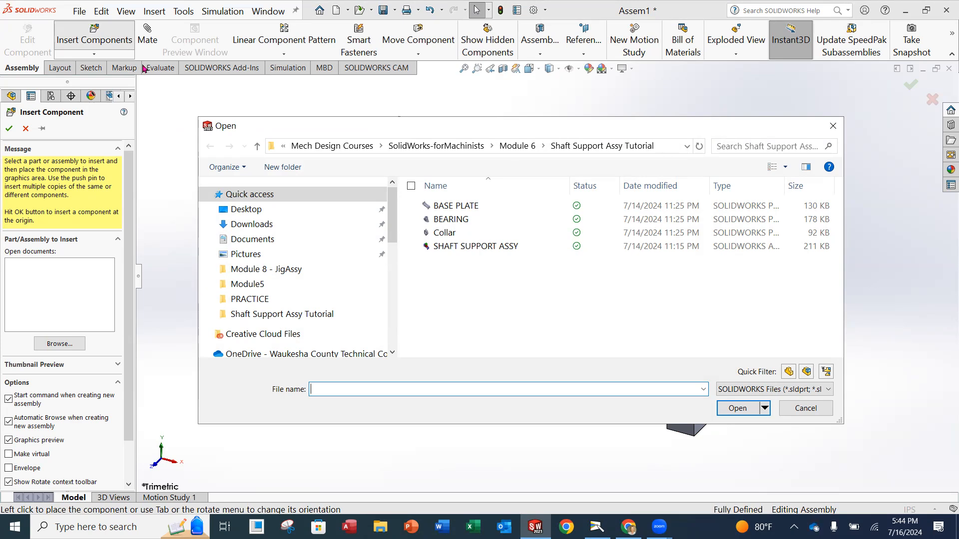
{"action": "left_click", "coordinate": [450, 221]}
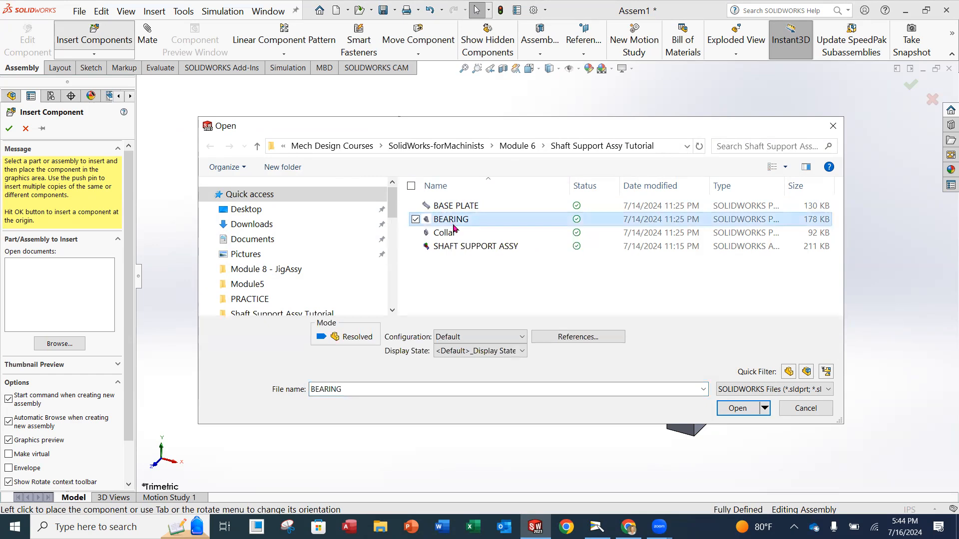
{"action": "left_click", "coordinate": [735, 413]}
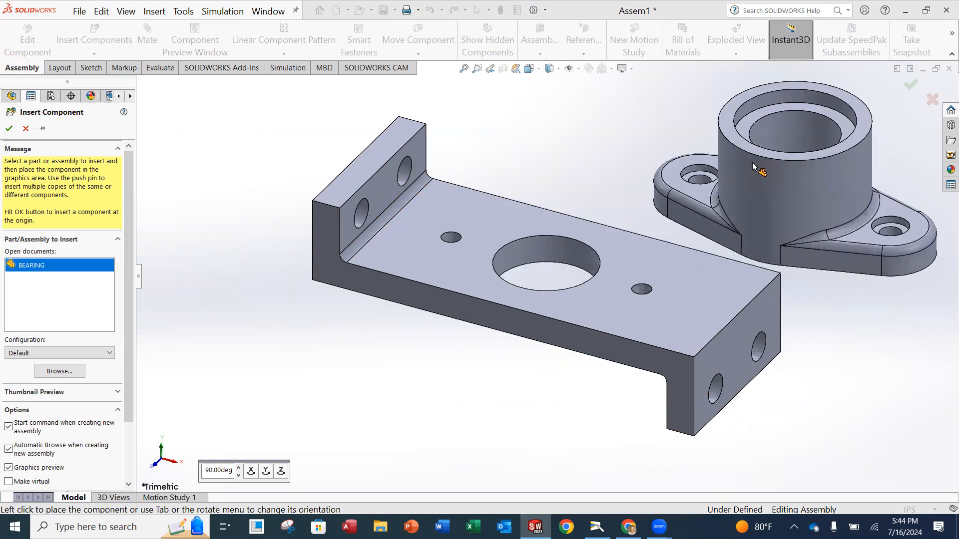
Zoom out and drop BEARING as a floating component beside the base plate.
{"action": "scroll", "coordinate": [634, 217], "scroll_direction": "up", "scroll_amount": 3}
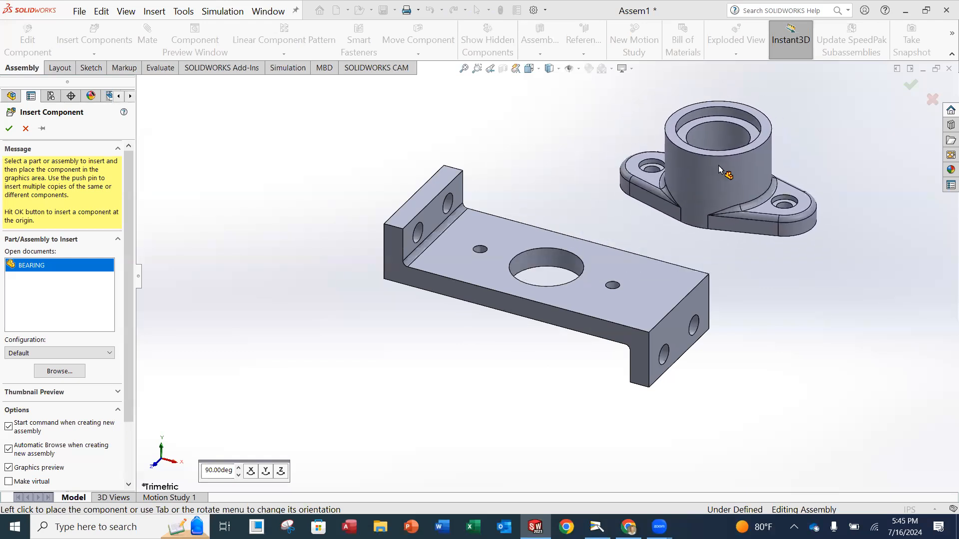
{"action": "left_click", "coordinate": [719, 166]}
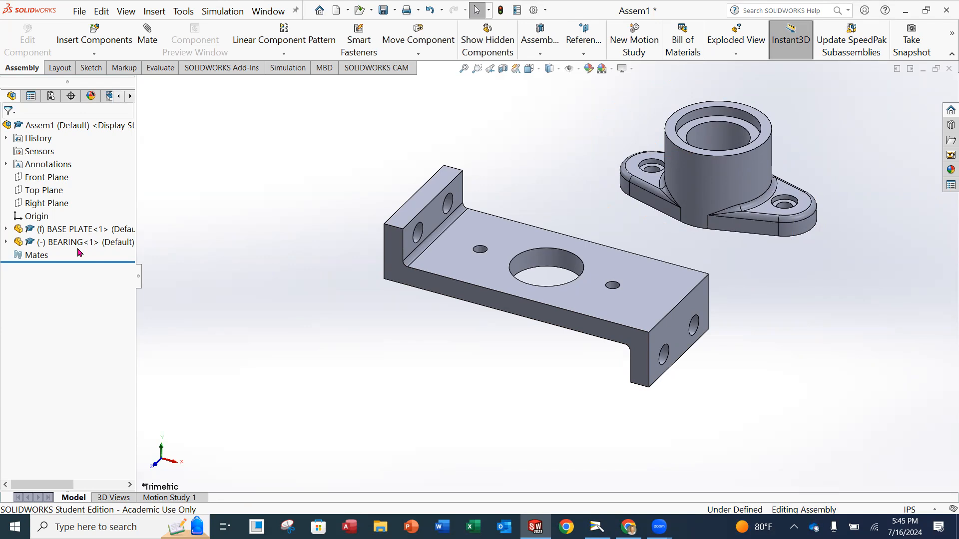
{"action": "left_click_drag", "start_coordinate": [696, 154], "coordinate": [756, 188]}
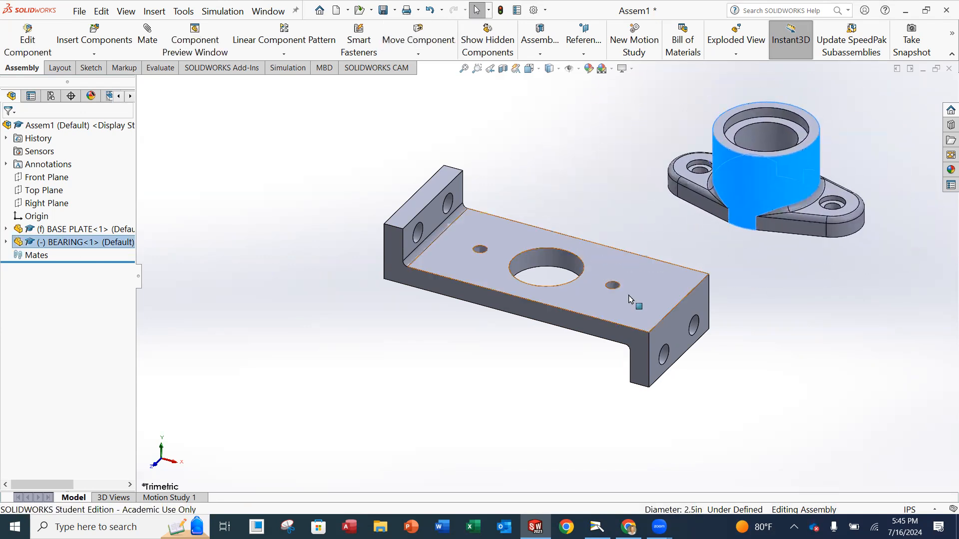
{"action": "left_click_drag", "start_coordinate": [599, 298], "coordinate": [443, 283]}
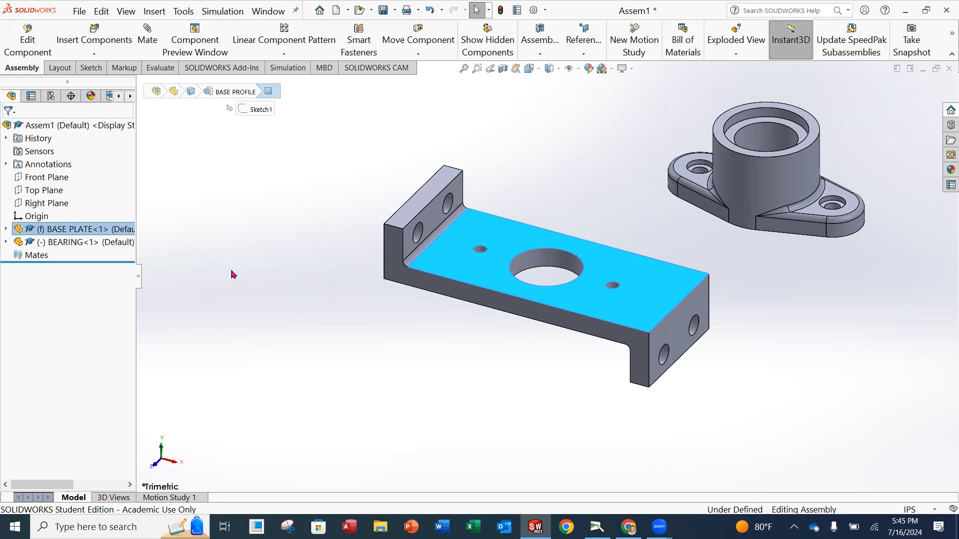
{"action": "left_click_drag", "start_coordinate": [759, 169], "coordinate": [701, 184]}
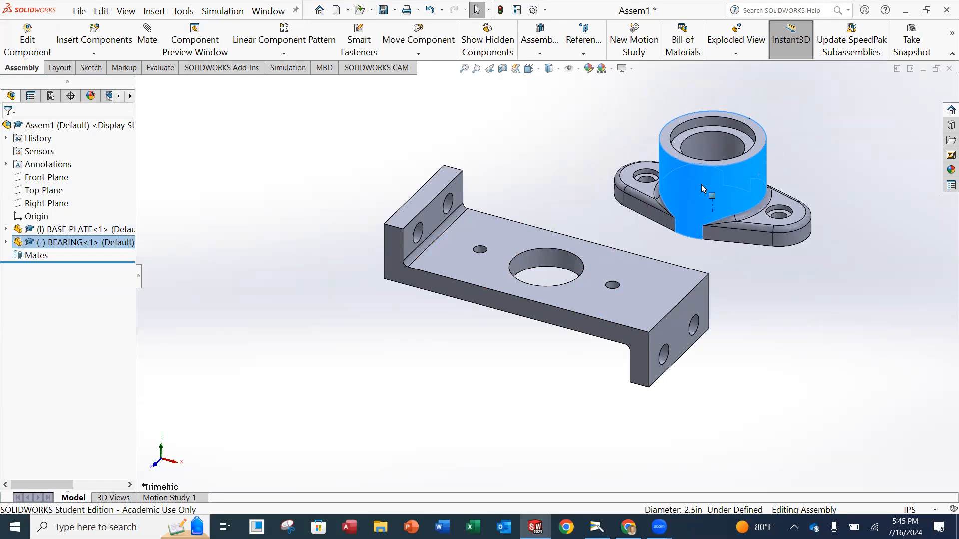
{"action": "left_click_drag", "start_coordinate": [701, 184], "coordinate": [577, 250]}
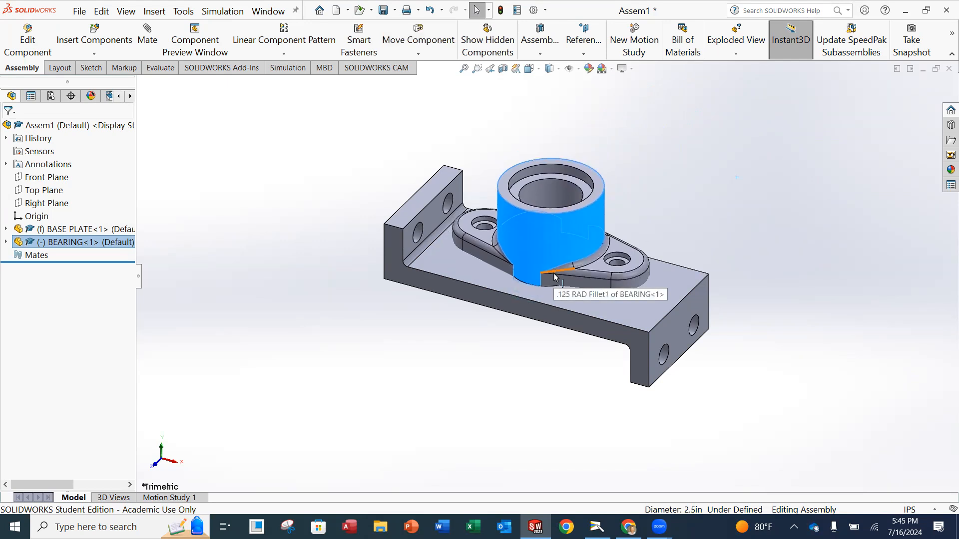
{"action": "left_click_drag", "start_coordinate": [545, 237], "coordinate": [692, 194]}
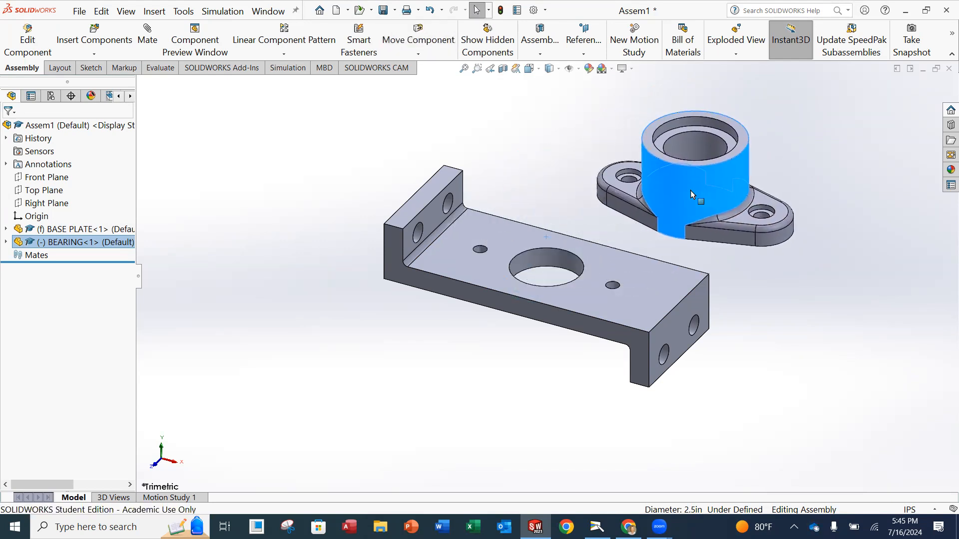
{"action": "left_click", "coordinate": [566, 132]}
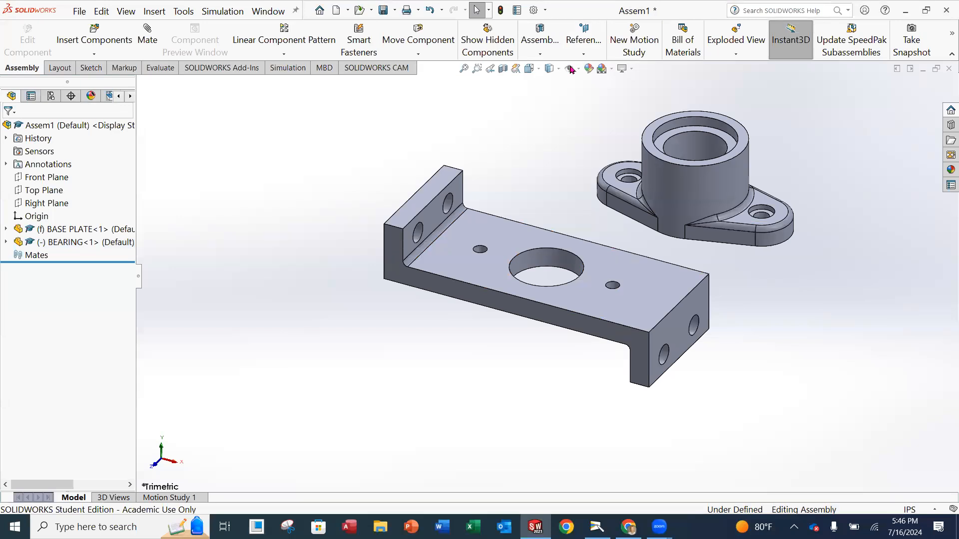
Rebuild and save the assembly as 'SHAFT SUPPORT ASSY 1' in the tutorial folder.
{"action": "left_click", "coordinate": [80, 12]}
{"action": "left_click", "coordinate": [95, 146]}
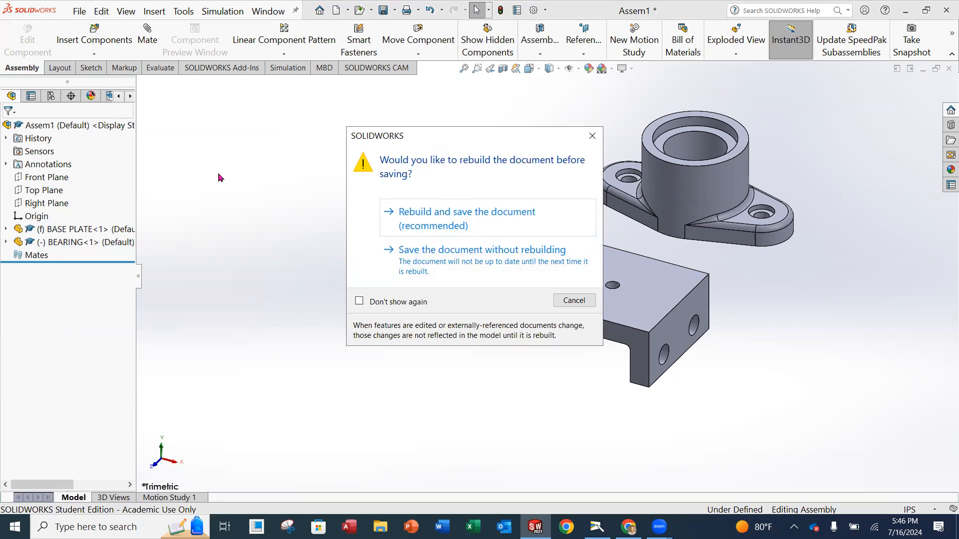
{"action": "left_click", "coordinate": [450, 224]}
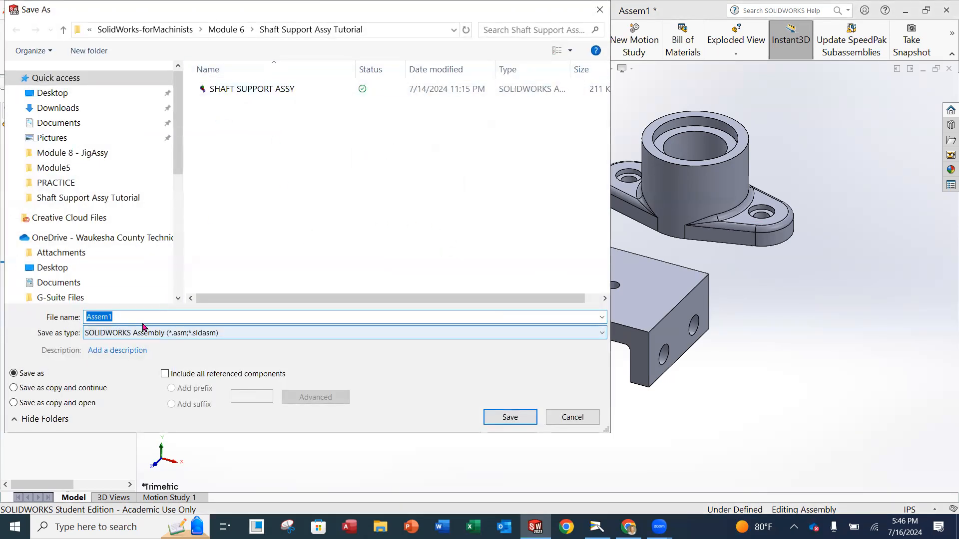
{"action": "type", "text": "SHAFT "}
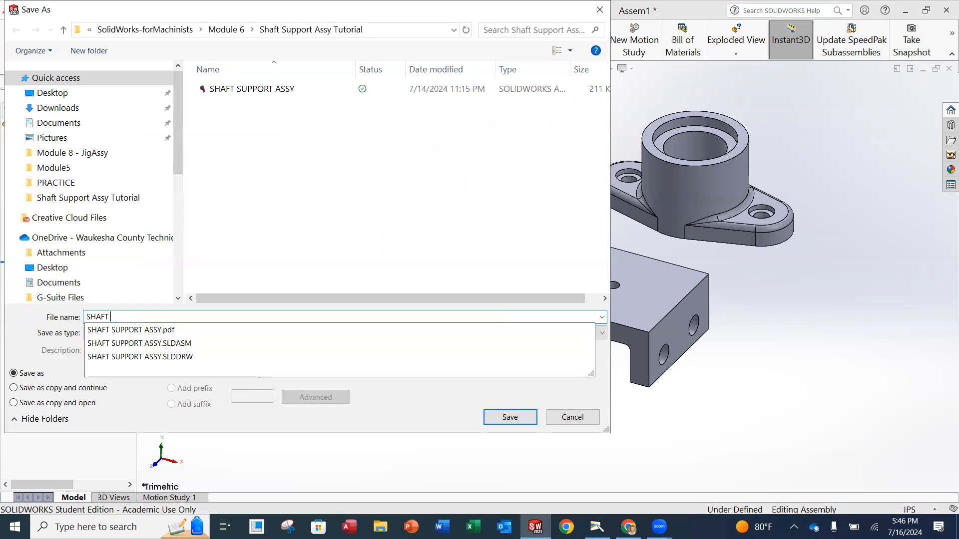
{"action": "type", "text": "SUPPORT ASSY 1"}
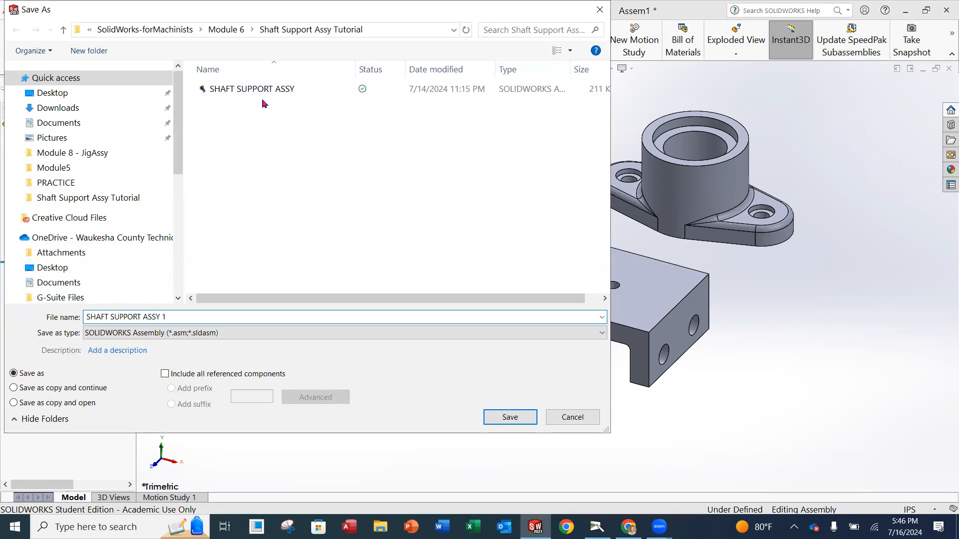
{"action": "left_click", "coordinate": [520, 424]}
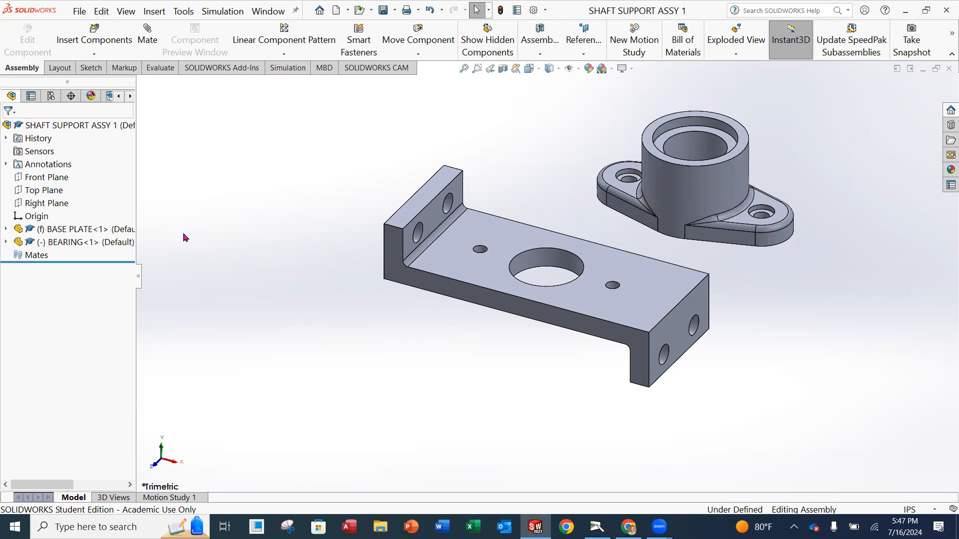
Give the BASE PLATE a blue-violet appearance.
{"action": "left_click", "coordinate": [58, 231]}
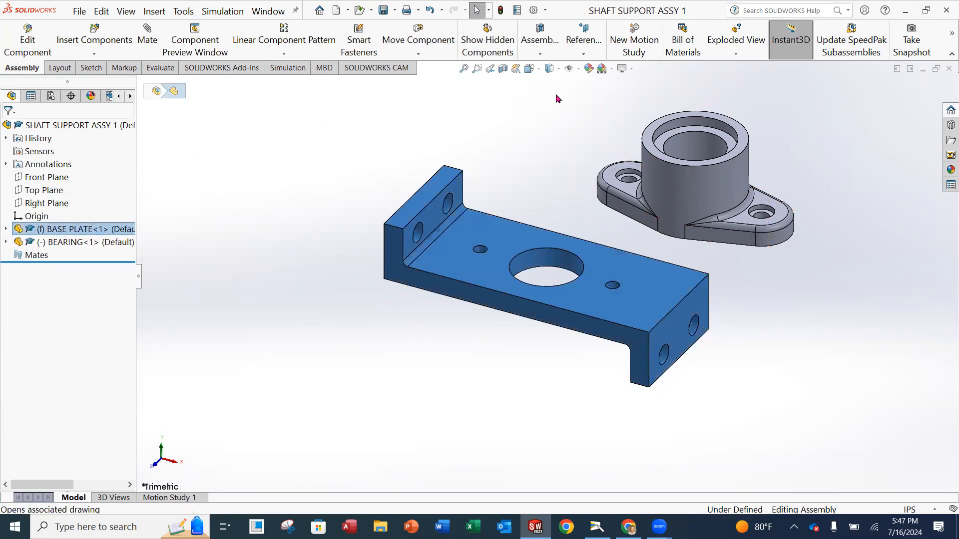
{"action": "left_click", "coordinate": [590, 70]}
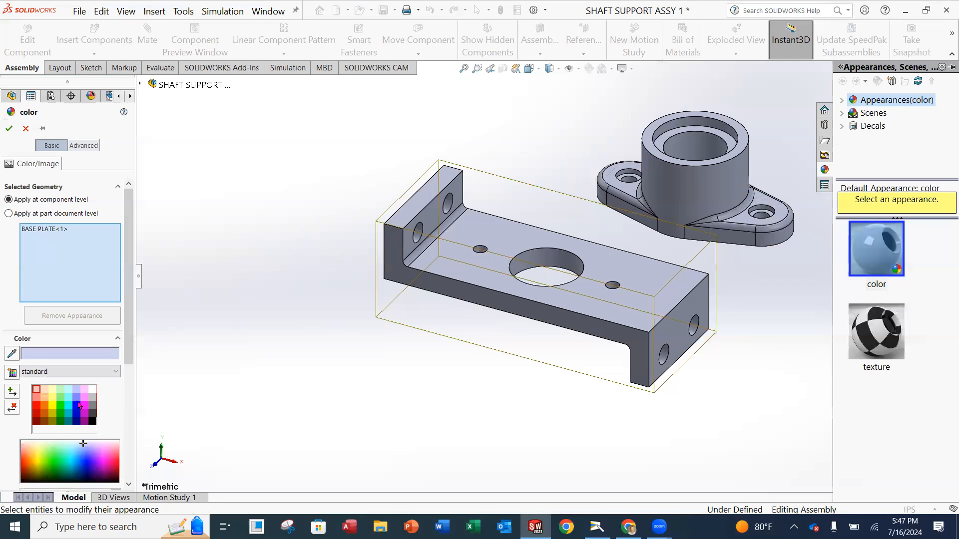
{"action": "left_click", "coordinate": [76, 398]}
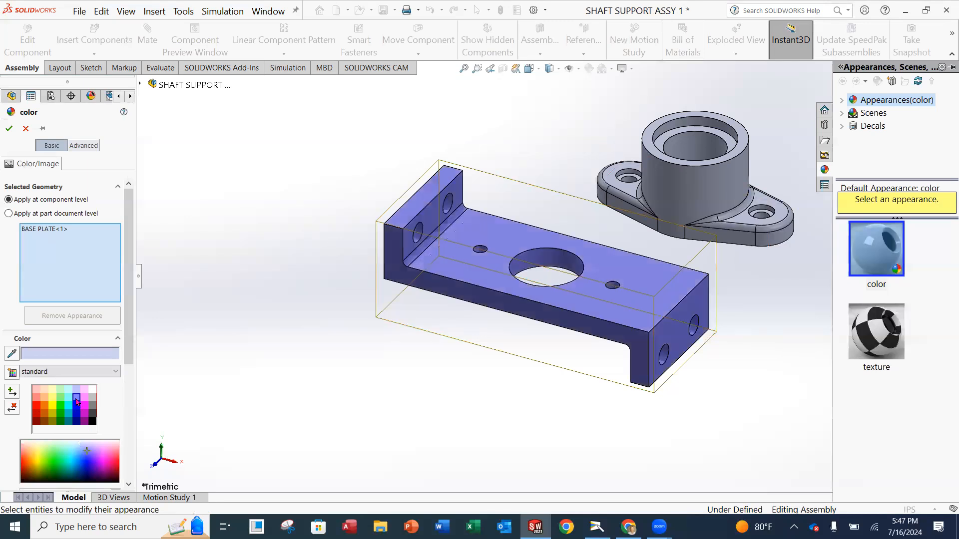
{"action": "left_click", "coordinate": [9, 131]}
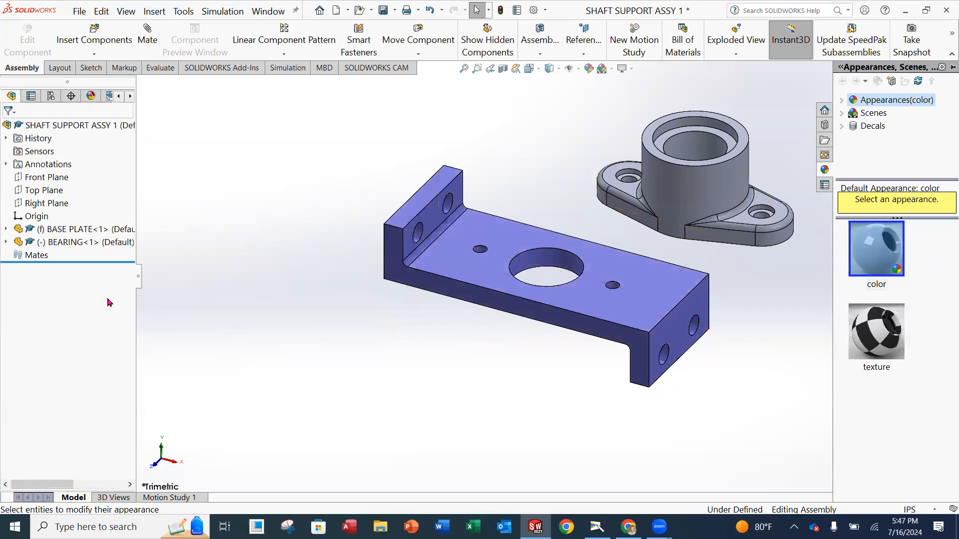
Give the BEARING a light red appearance.
{"action": "left_click", "coordinate": [100, 243]}
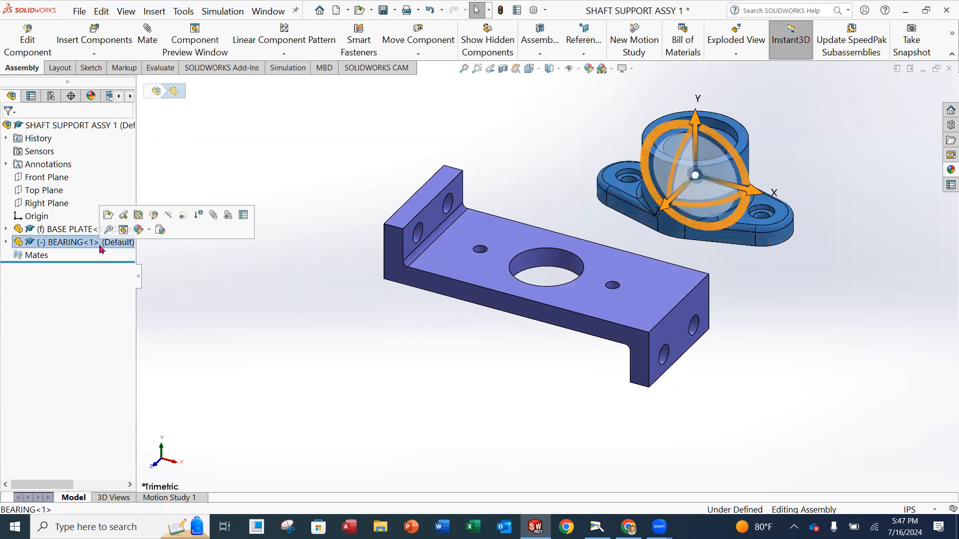
{"action": "left_click", "coordinate": [594, 70]}
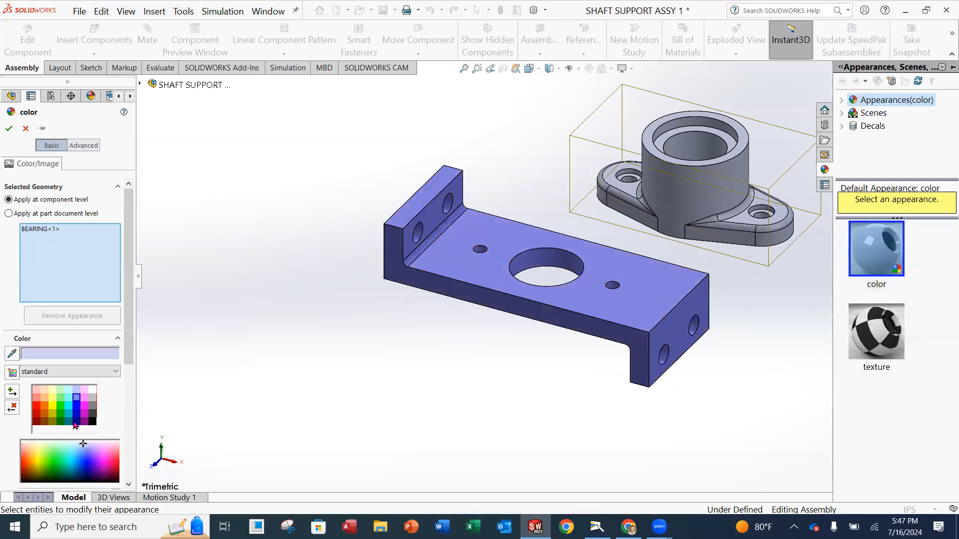
{"action": "left_click", "coordinate": [37, 397]}
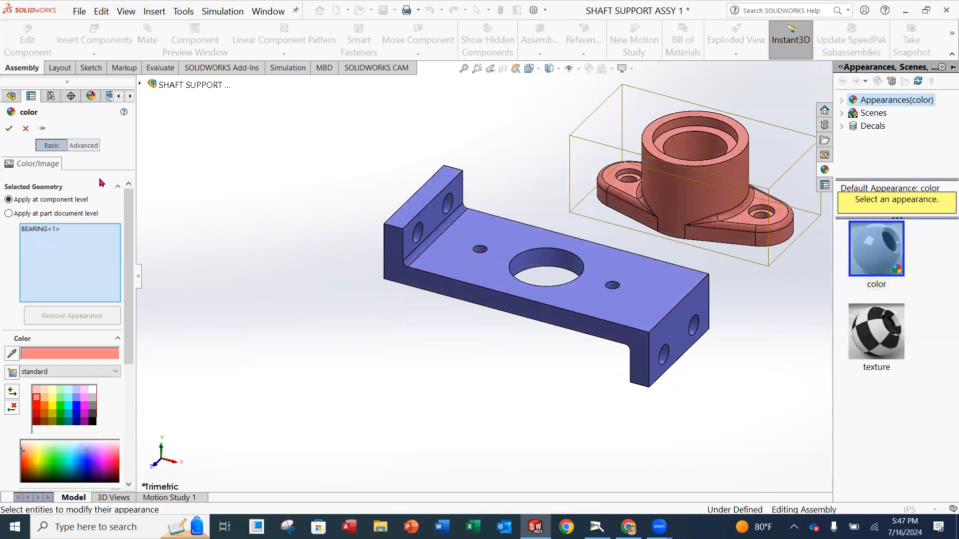
{"action": "left_click", "coordinate": [9, 128]}
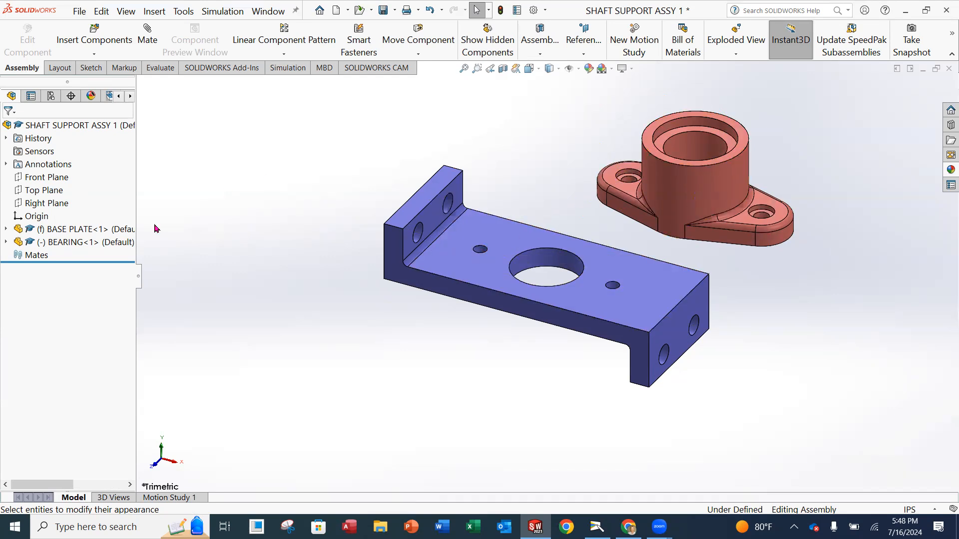
Start a Mate and orbit and zoom toward the bearing and the plate's top face.
{"action": "left_click", "coordinate": [148, 41]}
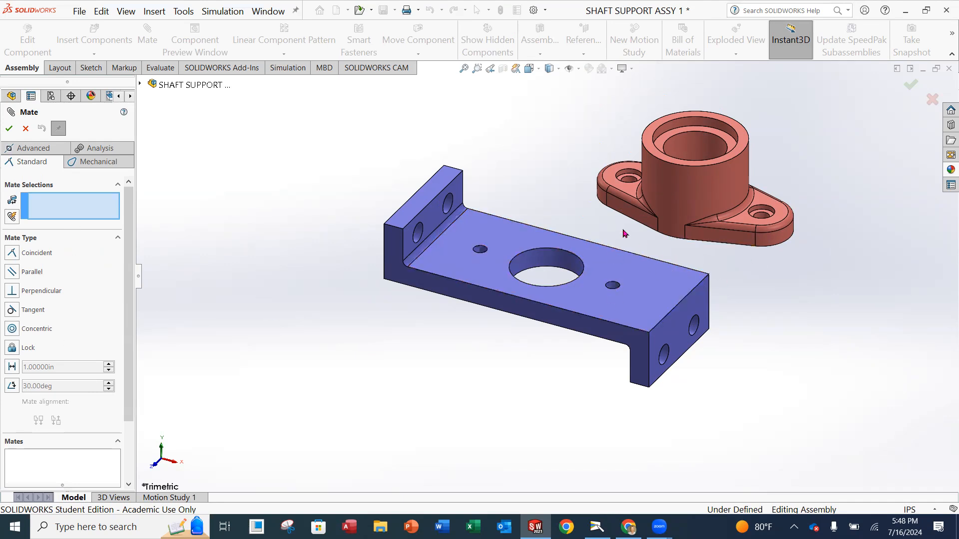
{"action": "middle_click_drag", "start_coordinate": [567, 143], "coordinate": [567, 203]}
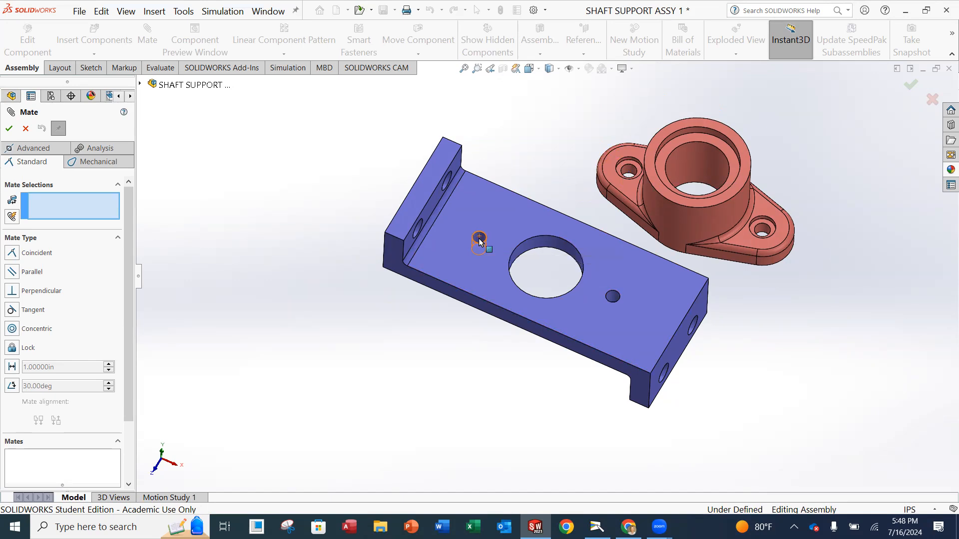
{"action": "scroll", "coordinate": [588, 216], "scroll_direction": "down", "scroll_amount": 3}
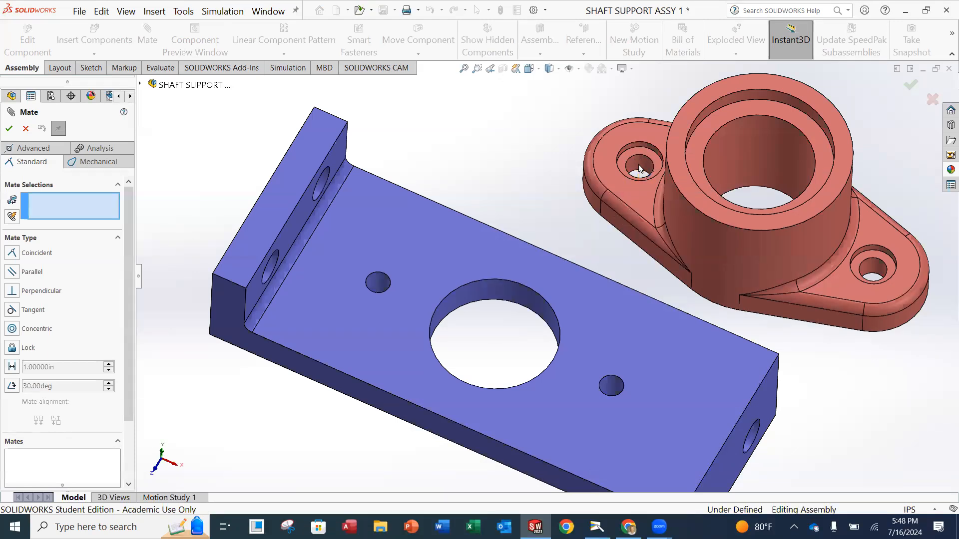
Add Concentric1 between the bearing's bolt hole and the base plate's tapped hole, checking alignment.
{"action": "left_click", "coordinate": [637, 166]}
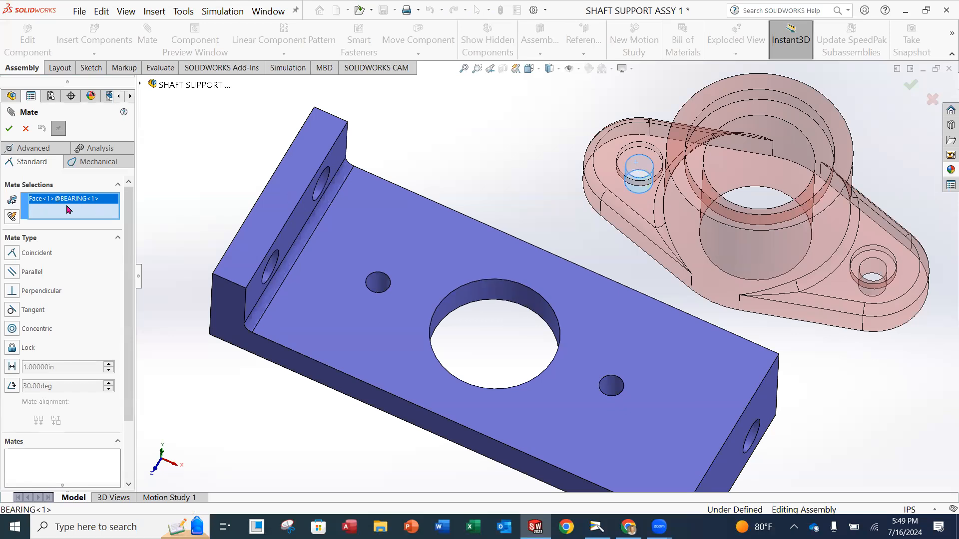
{"action": "left_click", "coordinate": [377, 284]}
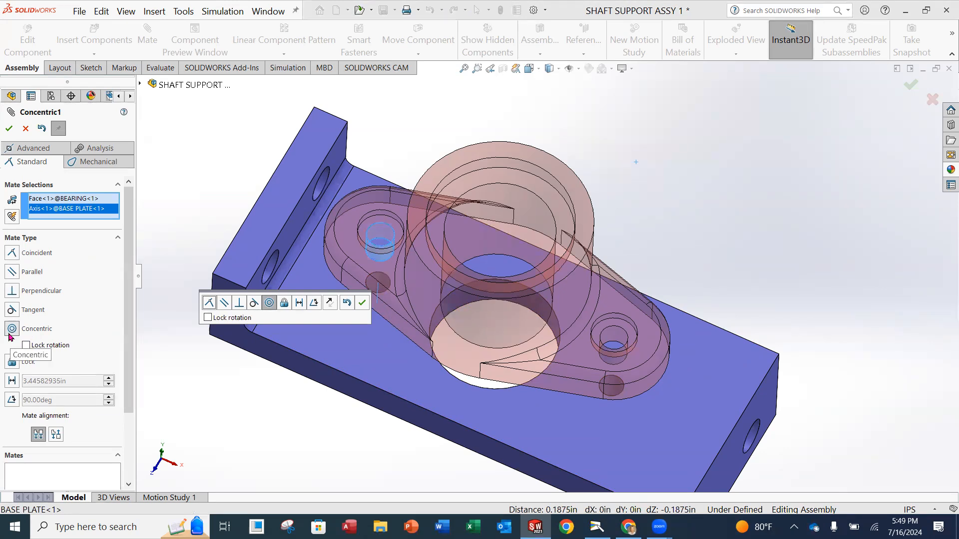
{"action": "middle_click_drag", "start_coordinate": [559, 207], "coordinate": [628, 174]}
{"action": "middle_click_drag", "start_coordinate": [566, 245], "coordinate": [568, 222]}
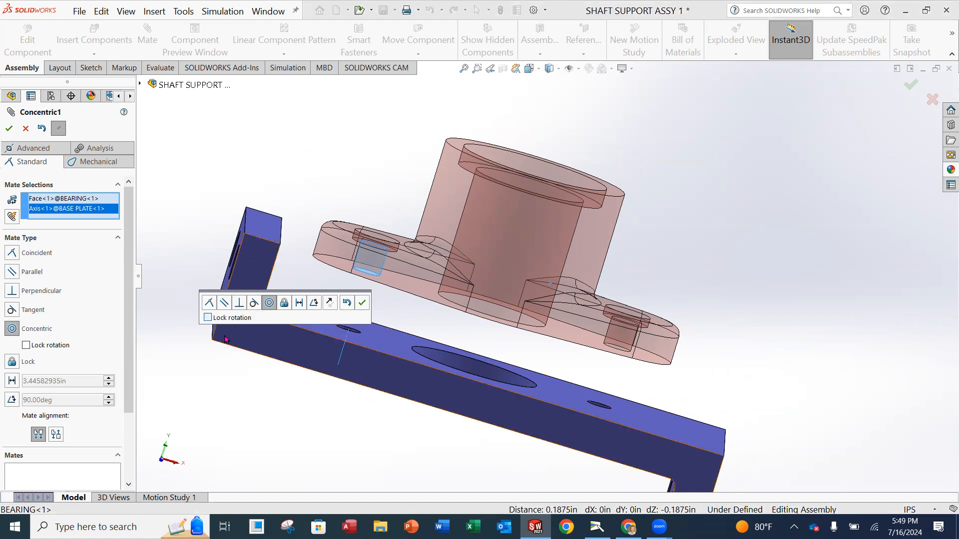
{"action": "middle_click_drag", "start_coordinate": [529, 325], "coordinate": [698, 279]}
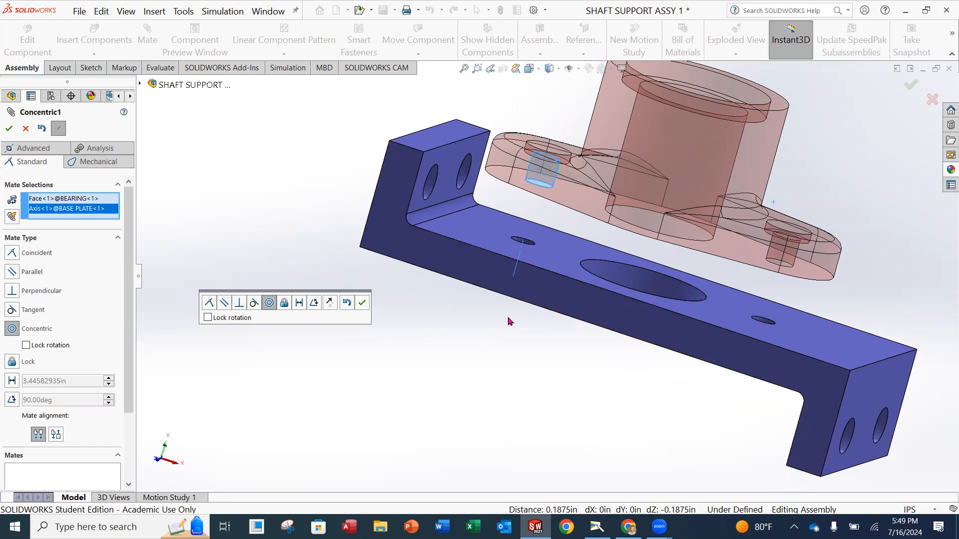
{"action": "left_click", "coordinate": [13, 132]}
Add Concentric2 between the bearing's other flange hole and the plate's 3/8-24 tapped hole.
{"action": "scroll", "coordinate": [738, 201], "scroll_direction": "up", "scroll_amount": 3}
{"action": "middle_click_drag", "start_coordinate": [773, 190], "coordinate": [719, 209]}
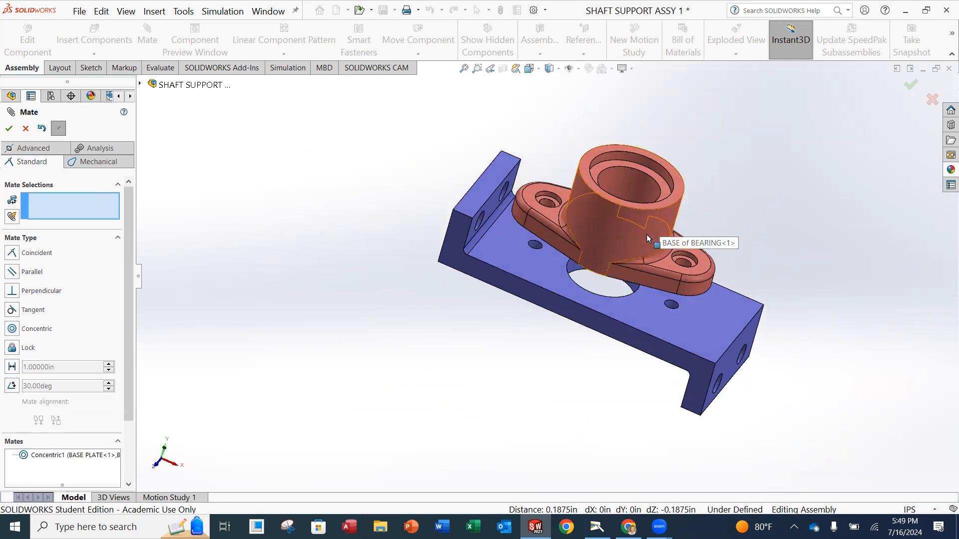
{"action": "left_click_drag", "start_coordinate": [646, 236], "coordinate": [658, 196]}
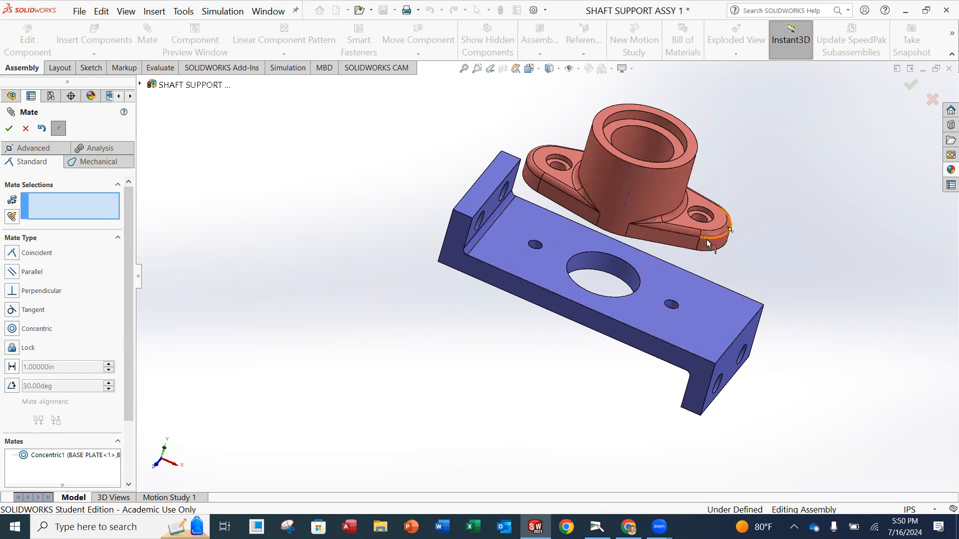
{"action": "scroll", "coordinate": [707, 243], "scroll_direction": "down", "scroll_amount": 3}
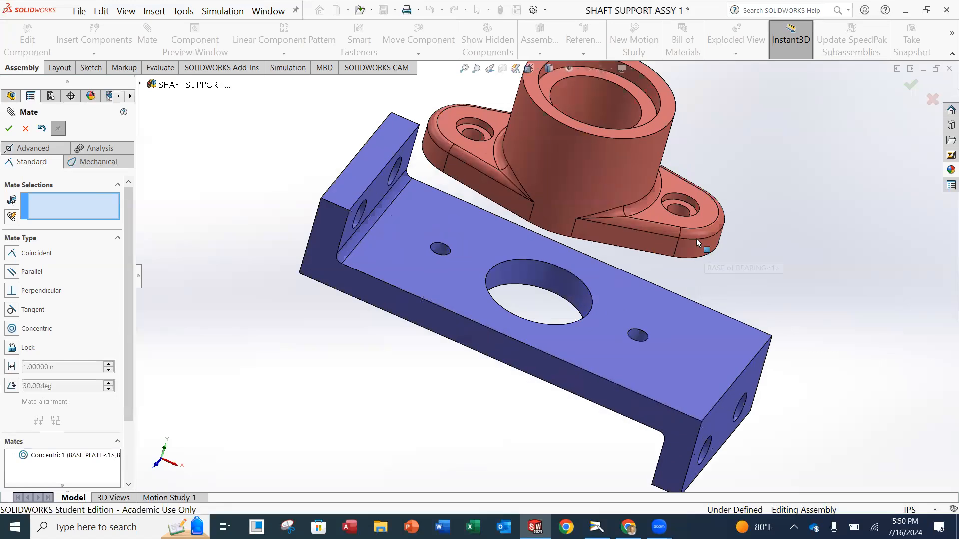
{"action": "left_click", "coordinate": [675, 209]}
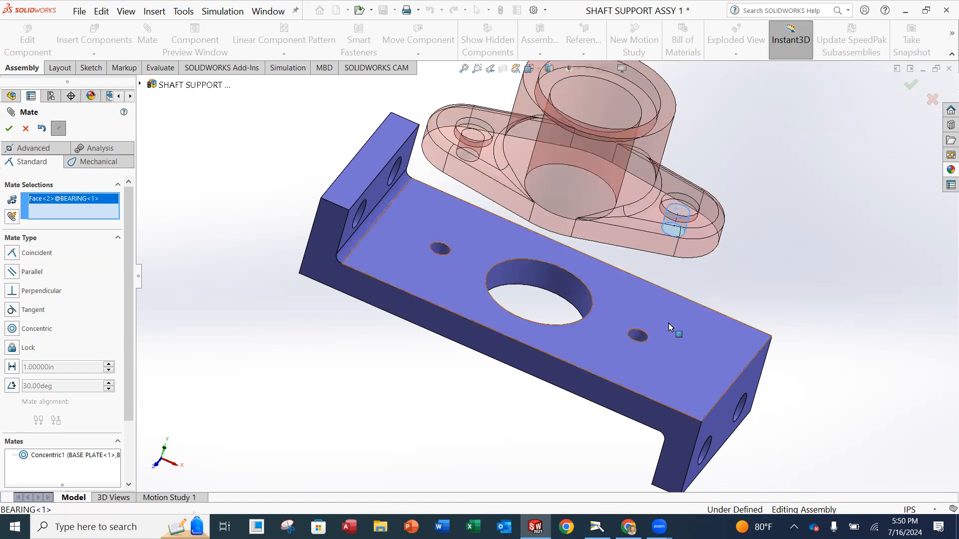
{"action": "left_click", "coordinate": [638, 338]}
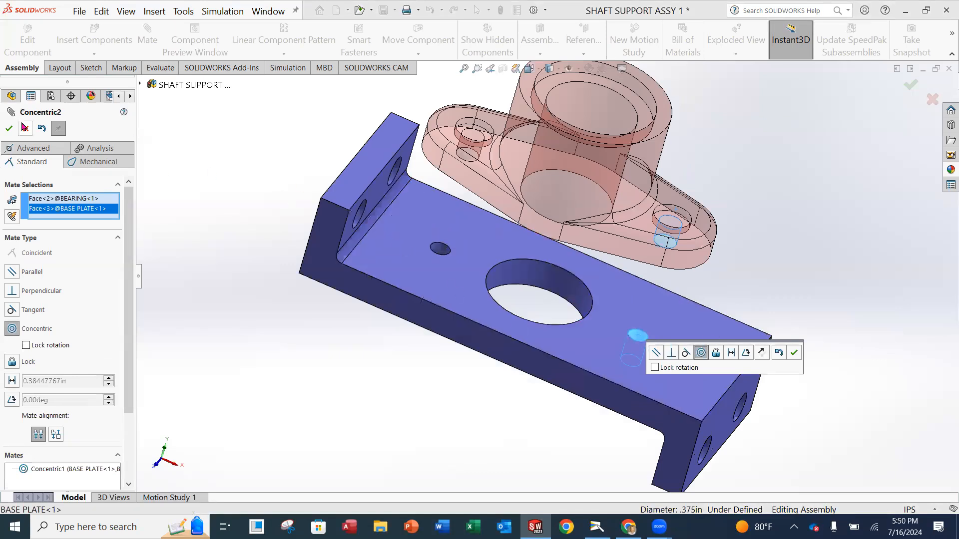
{"action": "left_click", "coordinate": [9, 128]}
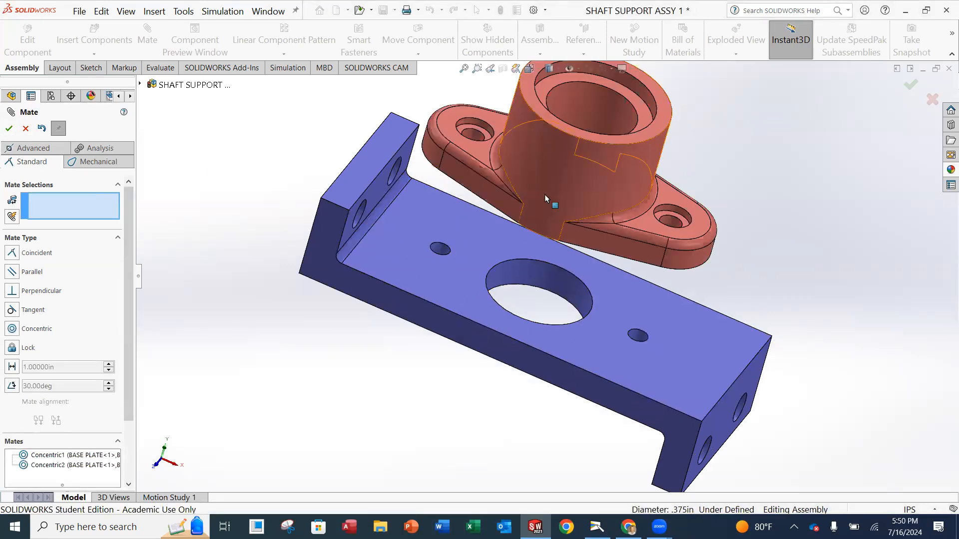
Drag the bearing down toward the plate and view from below, clearing a stray face selection.
{"action": "left_click_drag", "start_coordinate": [608, 182], "coordinate": [576, 211]}
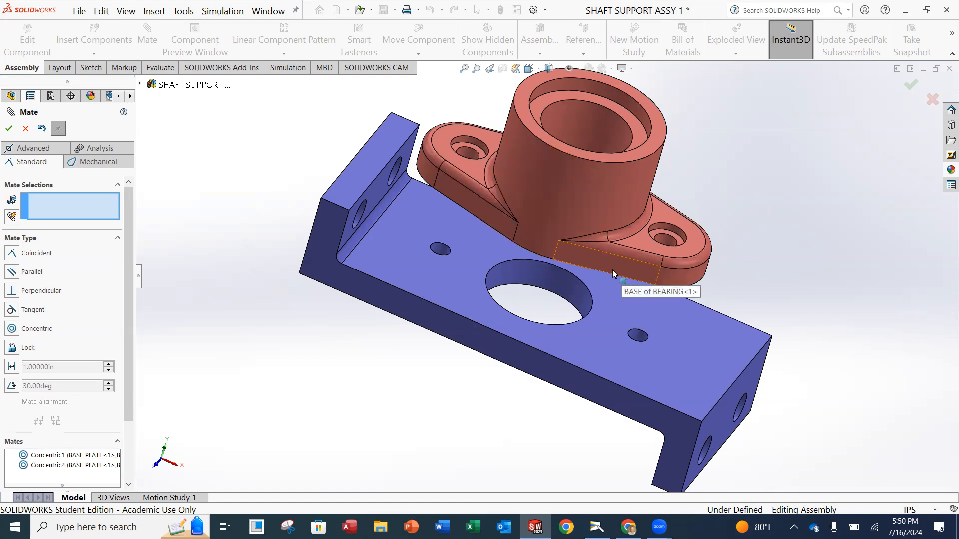
{"action": "middle_click_drag", "start_coordinate": [600, 304], "coordinate": [644, 187]}
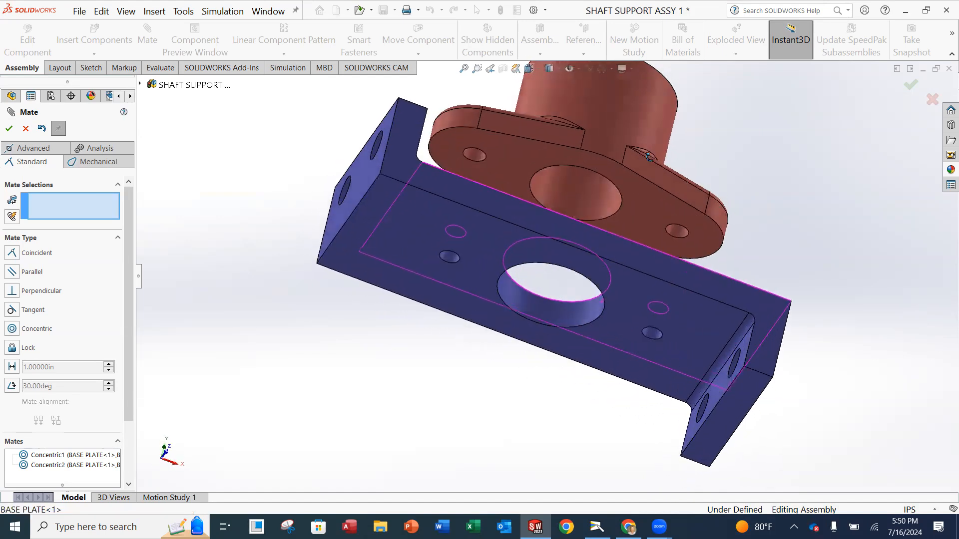
{"action": "left_click", "coordinate": [645, 199]}
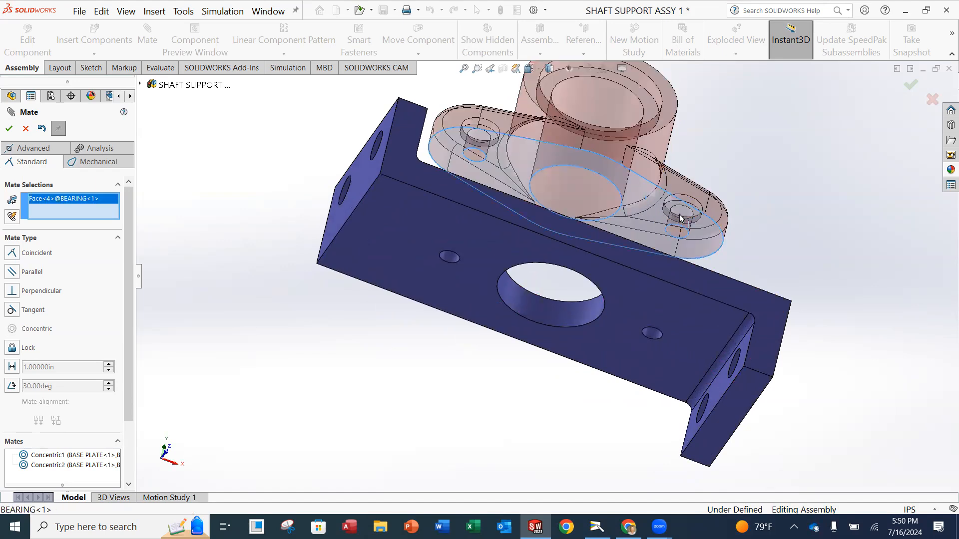
{"action": "key", "text": "Escape"}
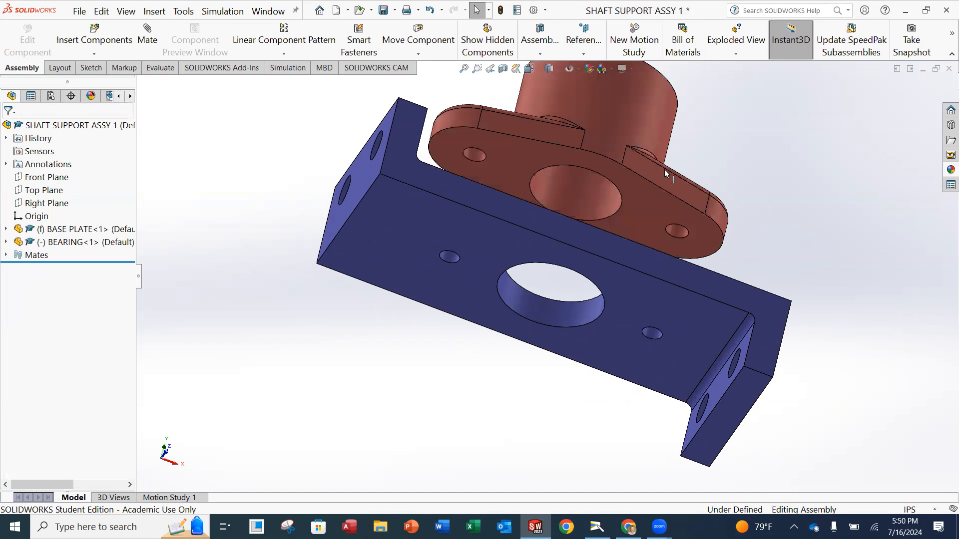
Add Coincident1 seating the bearing's bottom face on the base plate's top face.
{"action": "left_click", "coordinate": [147, 35]}
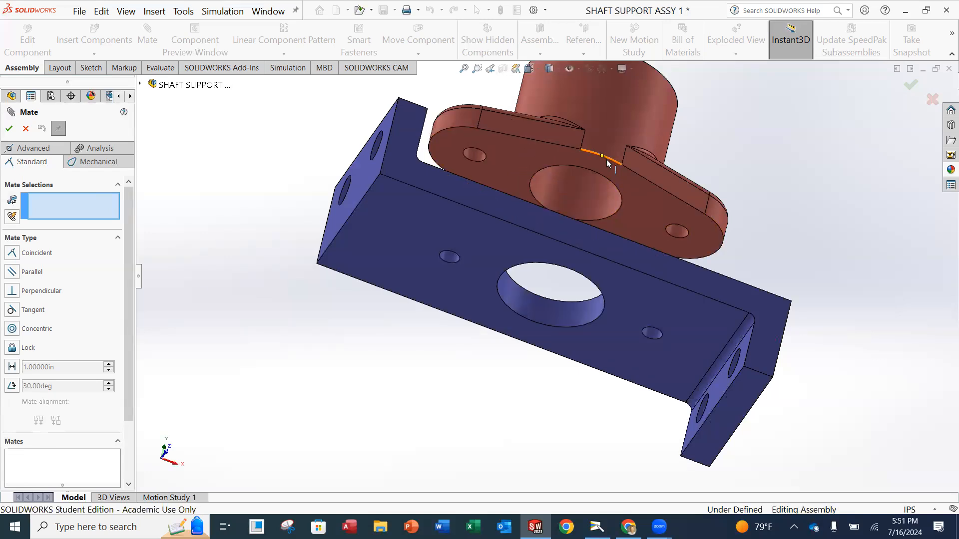
{"action": "left_click", "coordinate": [646, 202]}
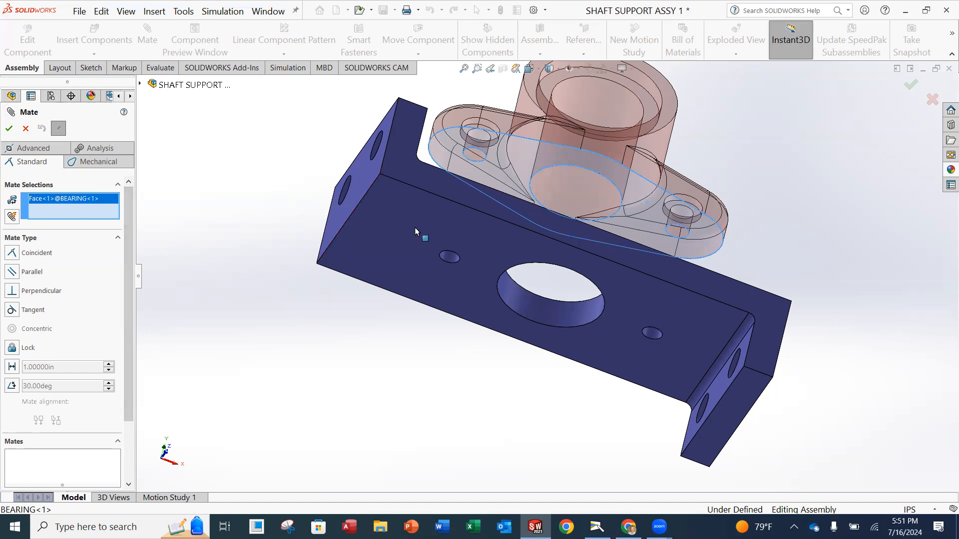
{"action": "middle_click_drag", "start_coordinate": [642, 181], "coordinate": [612, 322]}
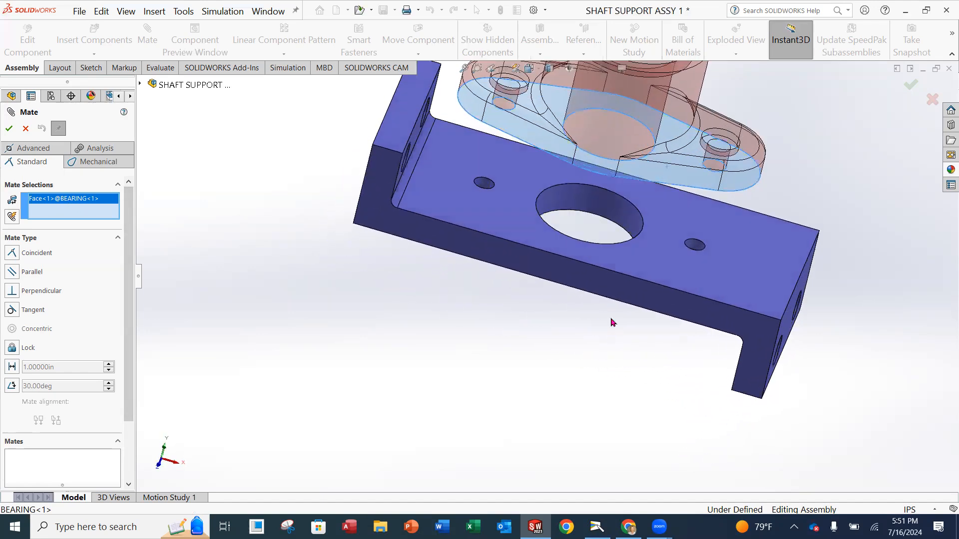
{"action": "left_click", "coordinate": [664, 267]}
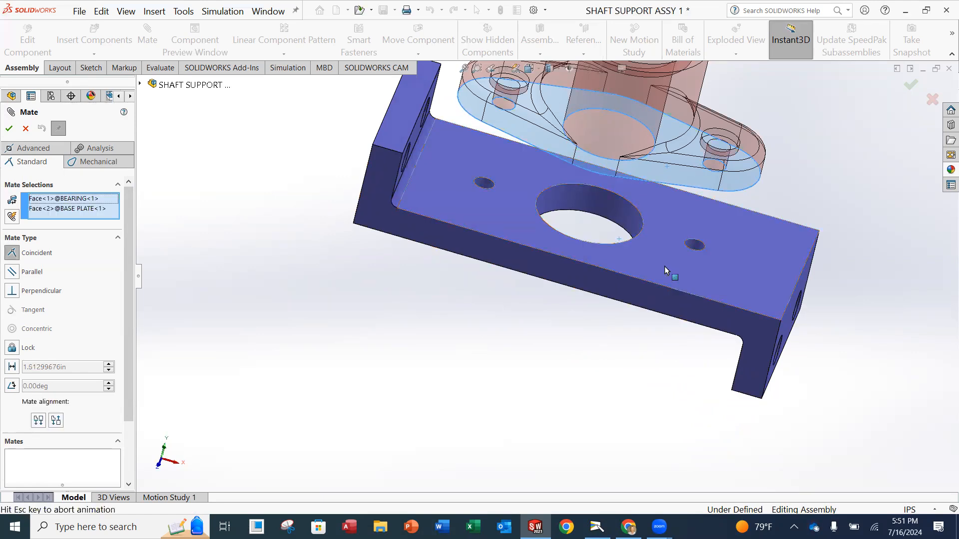
{"action": "mouse_move", "coordinate": [640, 247]}
{"action": "middle_mouse_down"}
{"action": "mouse_move", "coordinate": [643, 208]}
{"action": "mouse_move", "coordinate": [644, 242]}
{"action": "middle_mouse_up"}
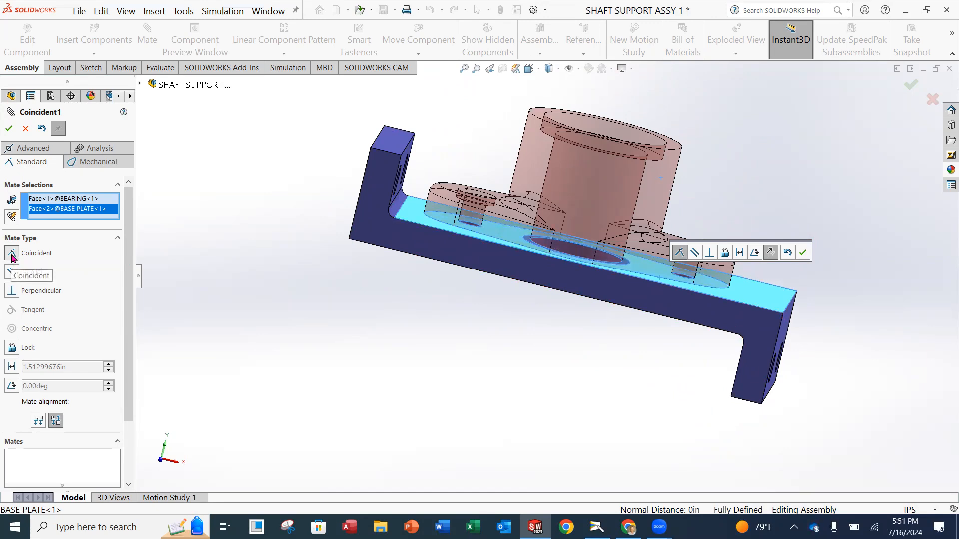
{"action": "left_click", "coordinate": [9, 129]}
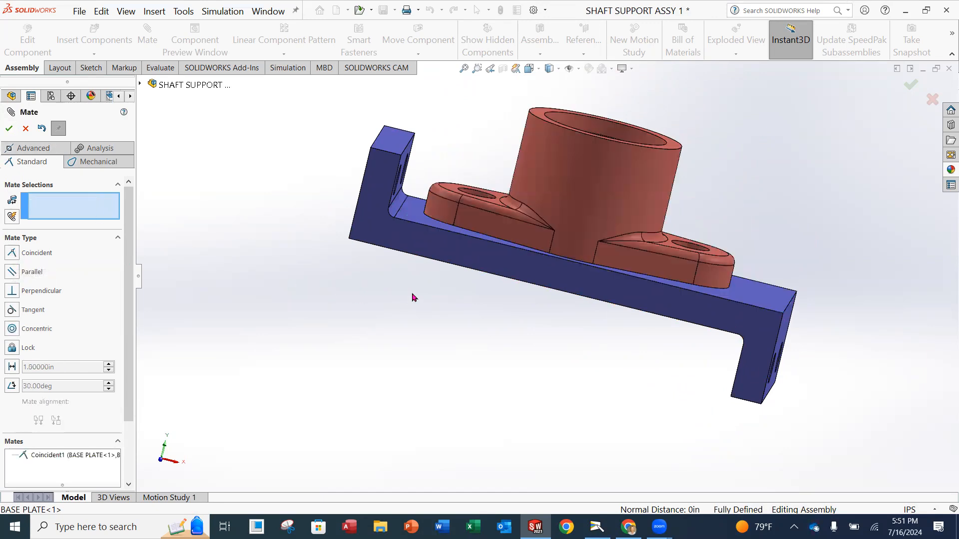
{"action": "scroll", "coordinate": [563, 290], "scroll_direction": "up", "scroll_amount": 1}
{"action": "scroll", "coordinate": [574, 285], "scroll_direction": "down", "scroll_amount": 1}
Inspect the mated bearing from above and other angles, then close the Mate PropertyManager.
{"action": "middle_click_drag", "start_coordinate": [732, 222], "coordinate": [584, 294]}
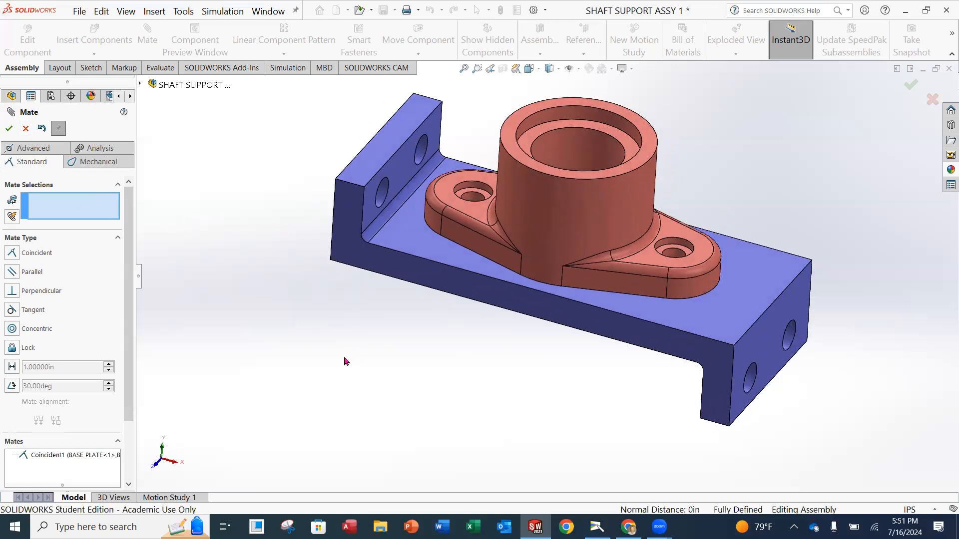
{"action": "scroll", "coordinate": [440, 393], "scroll_direction": "up", "scroll_amount": 1}
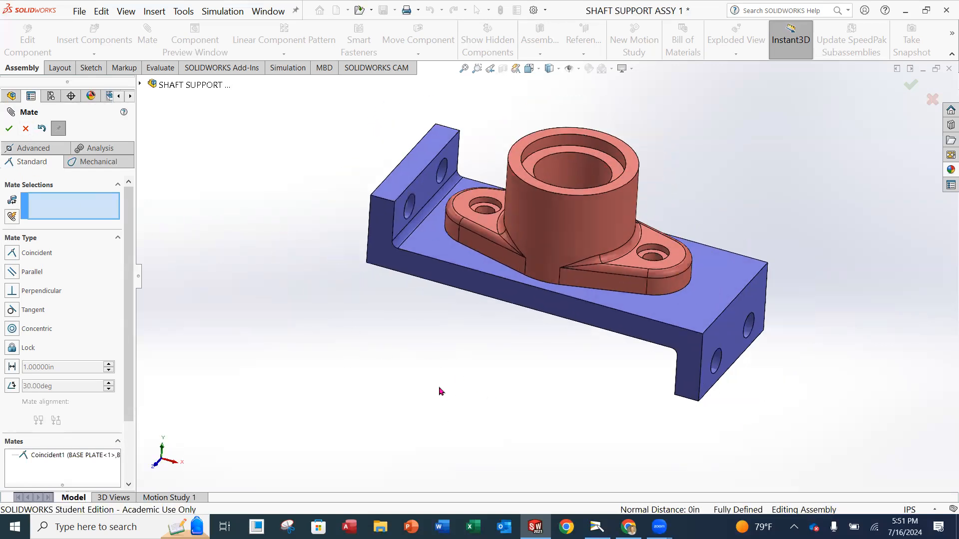
{"action": "middle_click_drag", "start_coordinate": [495, 381], "coordinate": [517, 375]}
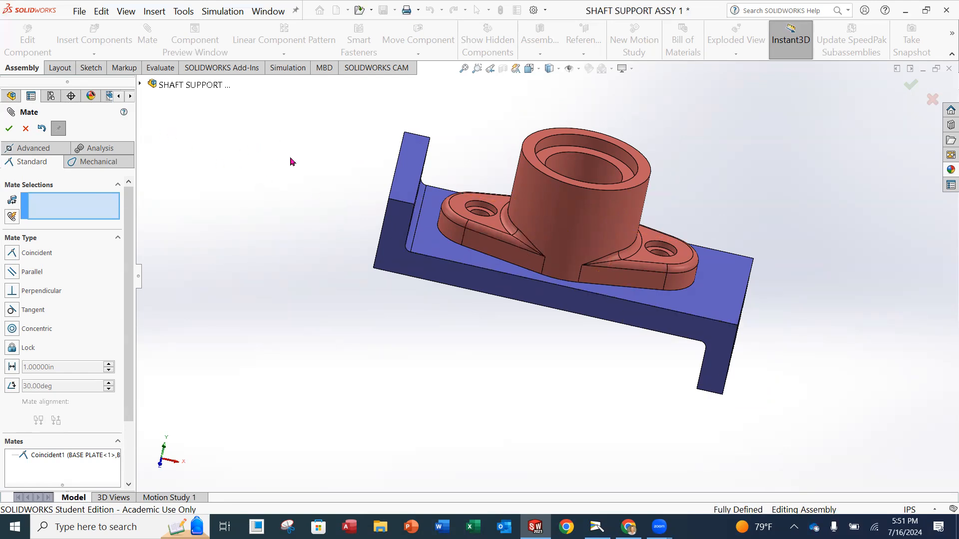
{"action": "left_click", "coordinate": [8, 129]}
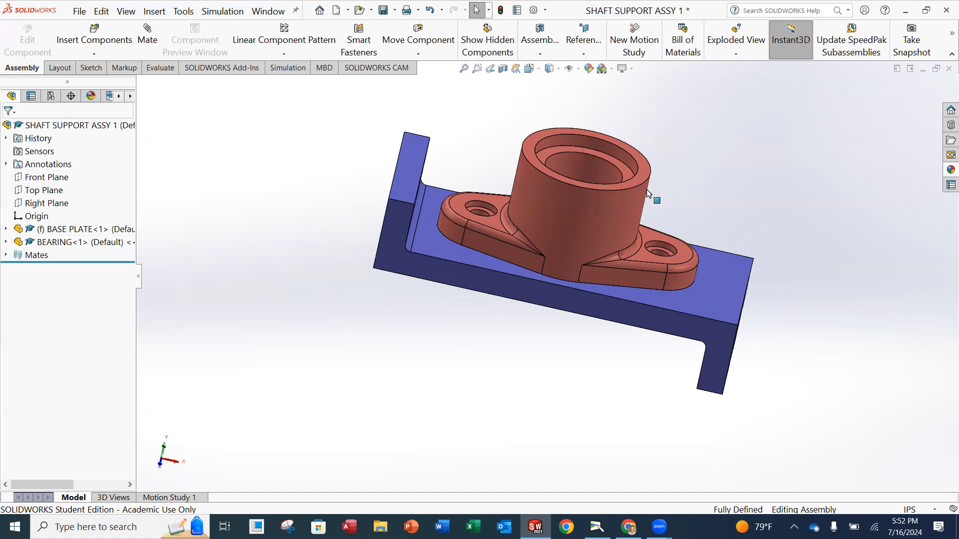
Confirm the bearing can't be dragged, then save the assembly.
{"action": "left_click", "coordinate": [631, 212]}
{"action": "left_click_drag", "start_coordinate": [630, 212], "coordinate": [641, 165]}
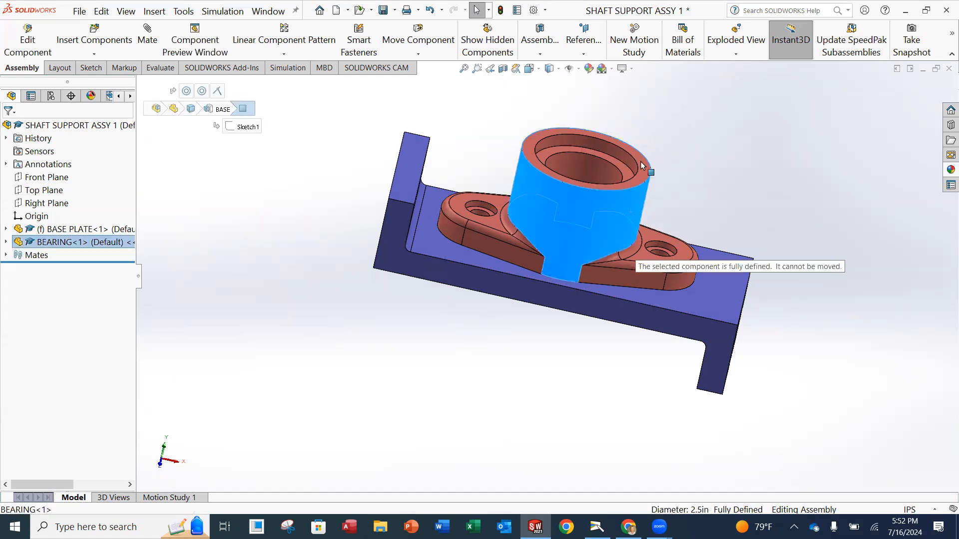
{"action": "left_click_drag", "start_coordinate": [548, 235], "coordinate": [798, 216]}
{"action": "left_click", "coordinate": [775, 166]}
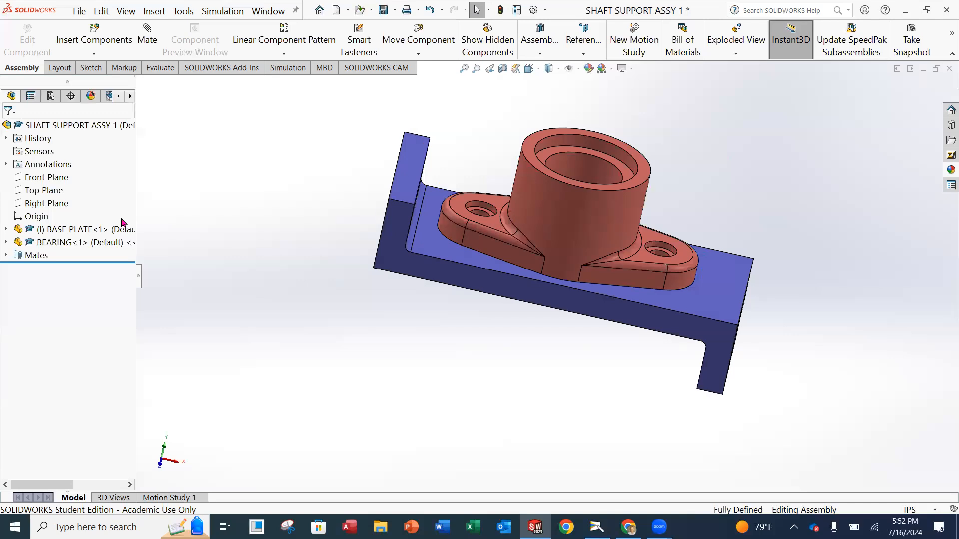
{"action": "left_click", "coordinate": [80, 11]}
{"action": "left_click", "coordinate": [102, 133]}
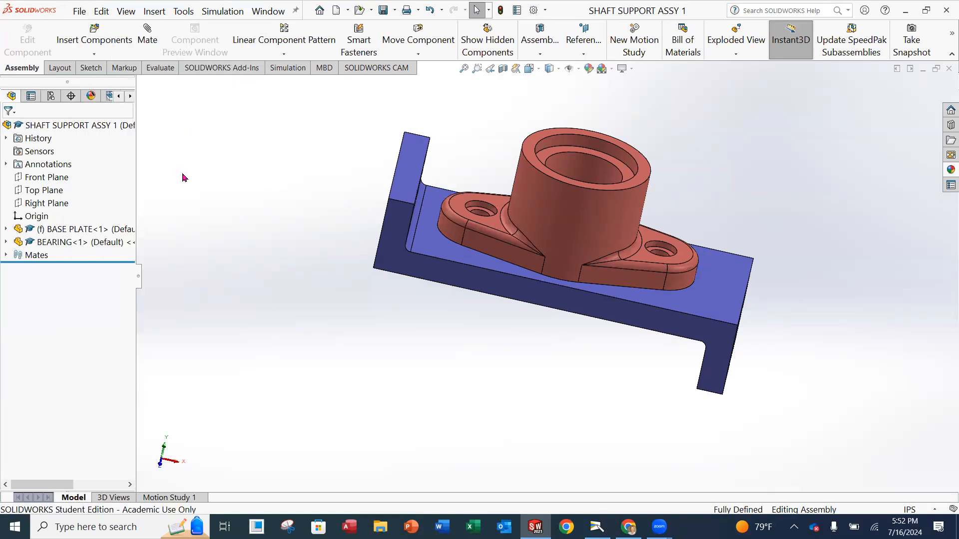
Orbit to show the plate's flange holes and open Insert Components to browse the tutorial parts.
{"action": "middle_click_drag", "start_coordinate": [615, 194], "coordinate": [720, 227]}
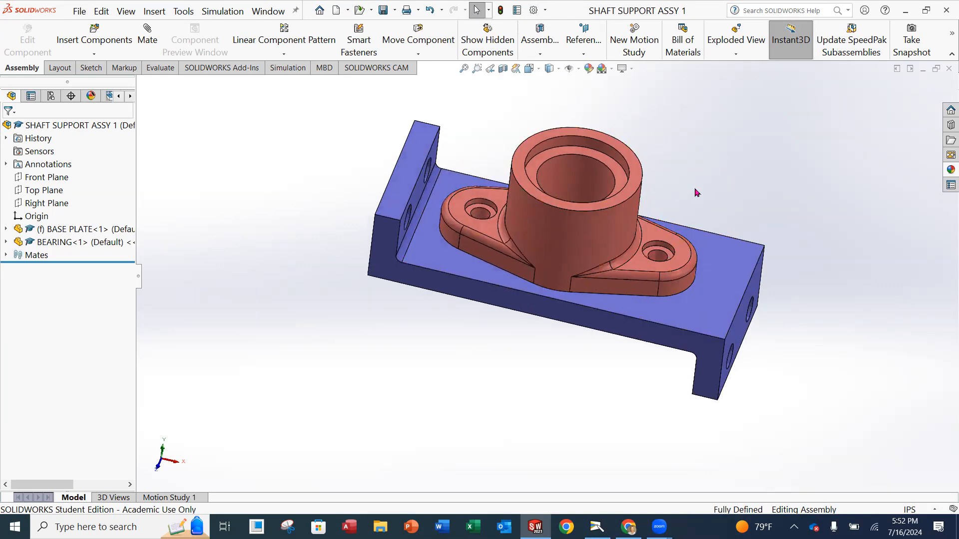
{"action": "middle_click_drag", "start_coordinate": [712, 163], "coordinate": [689, 181]}
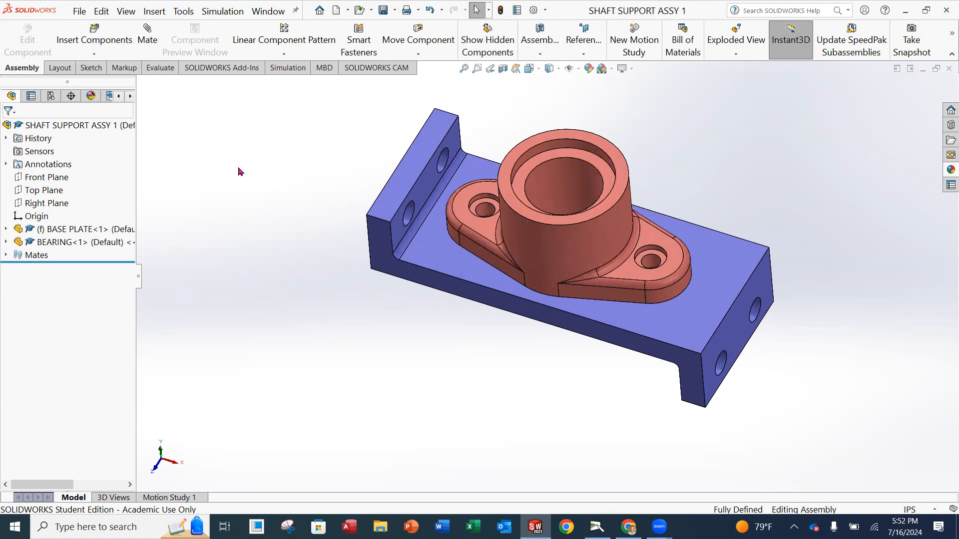
{"action": "left_click", "coordinate": [94, 41]}
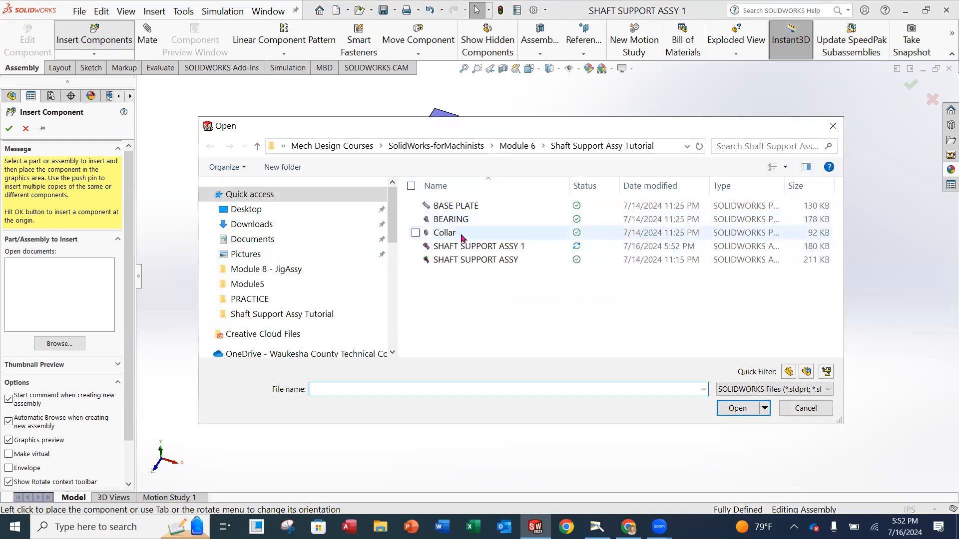
Insert the Collar part as floating Collar<1> beside the bearing and base plate.
{"action": "left_click", "coordinate": [444, 233]}
{"action": "left_click", "coordinate": [748, 414]}
{"action": "middle_click_drag", "start_coordinate": [611, 302], "coordinate": [623, 234]}
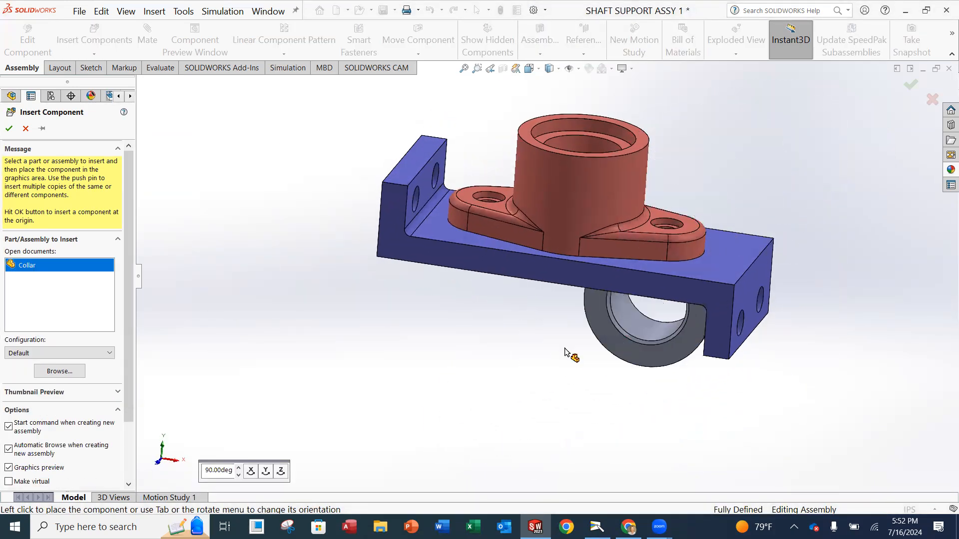
{"action": "middle_click_drag", "start_coordinate": [538, 302], "coordinate": [755, 253]}
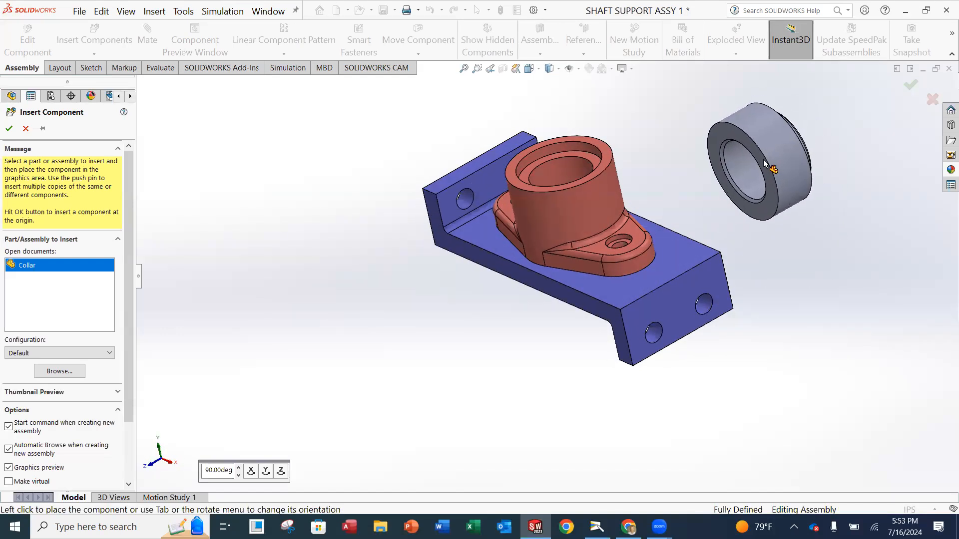
{"action": "left_click", "coordinate": [764, 163]}
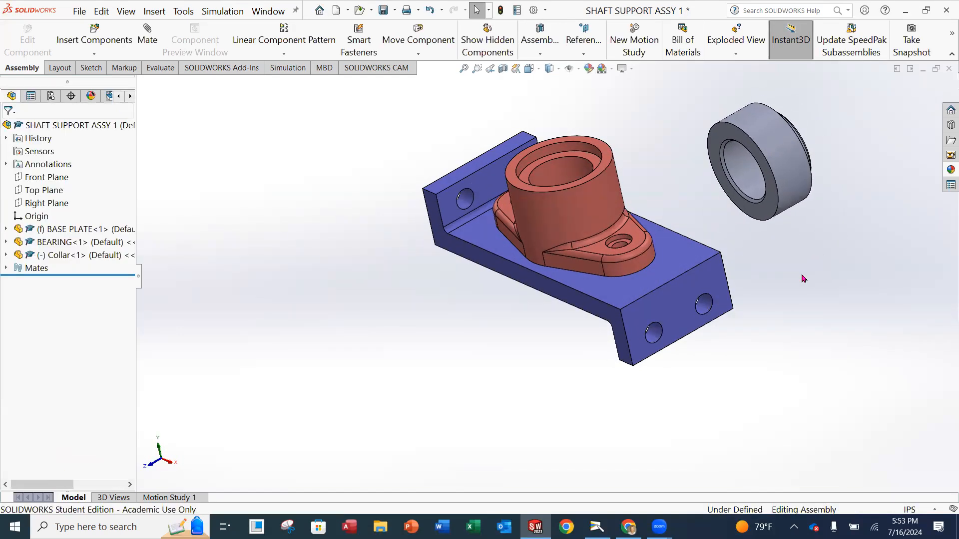
{"action": "middle_click_drag", "start_coordinate": [722, 196], "coordinate": [577, 223]}
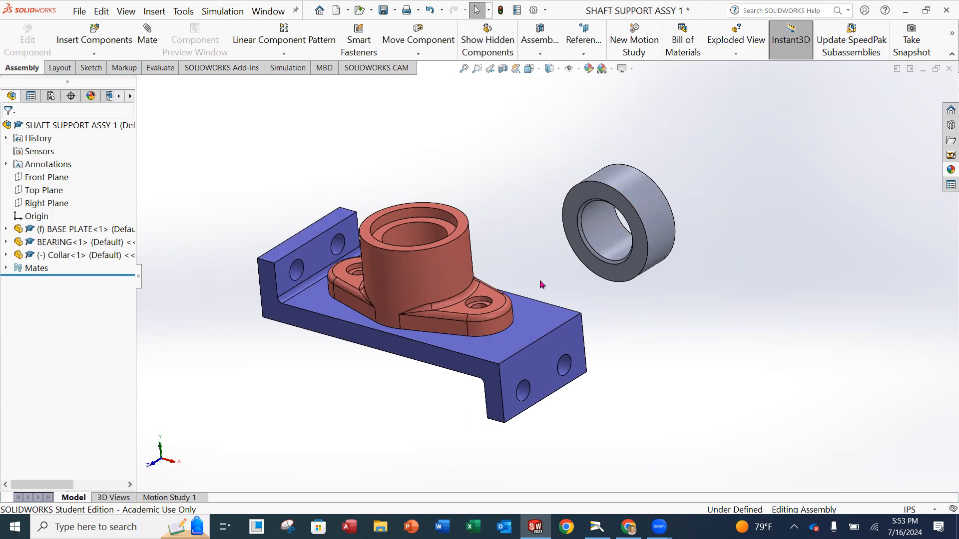
{"action": "middle_click_drag", "start_coordinate": [656, 187], "coordinate": [629, 216]}
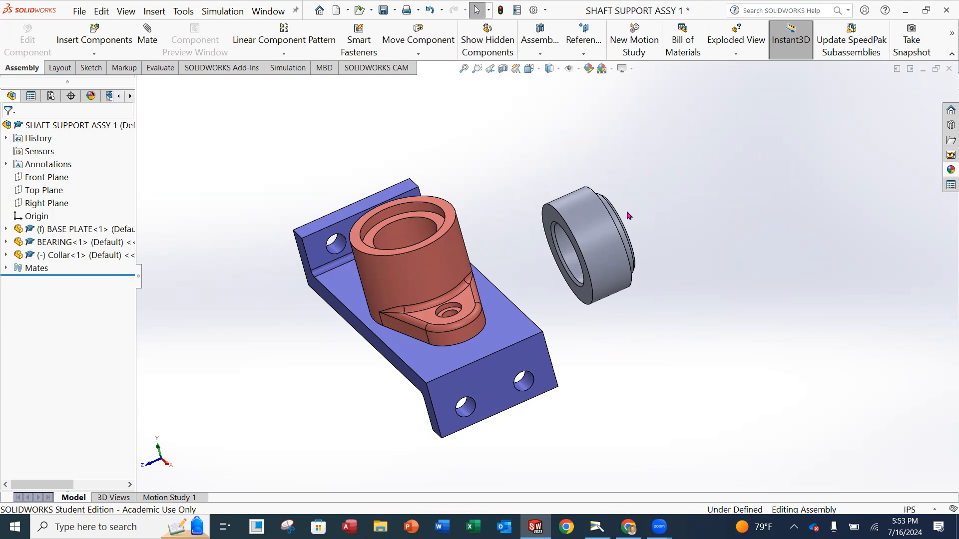
Select Collar<1> and move it up along Y and across along X with the triad.
{"action": "left_click", "coordinate": [64, 256]}
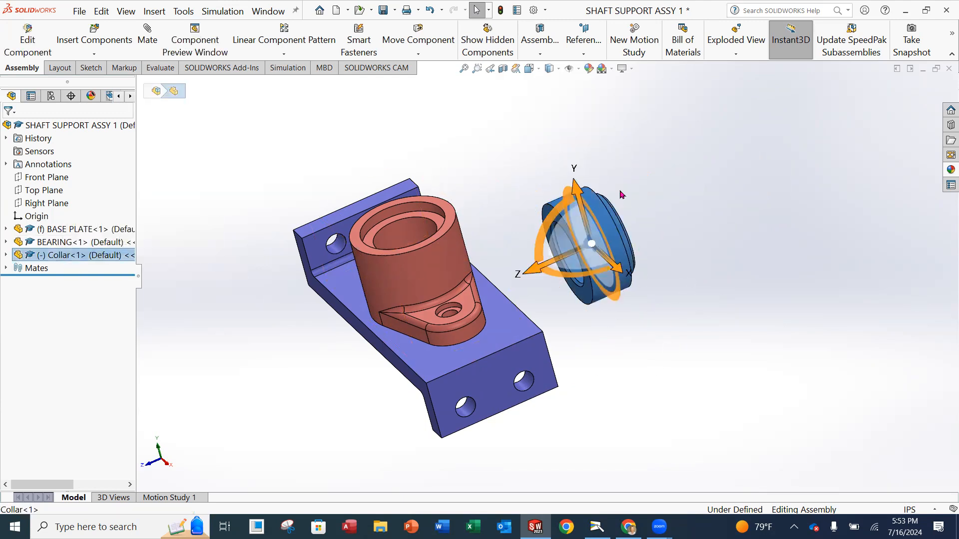
{"action": "middle_click_drag", "start_coordinate": [621, 195], "coordinate": [606, 180]}
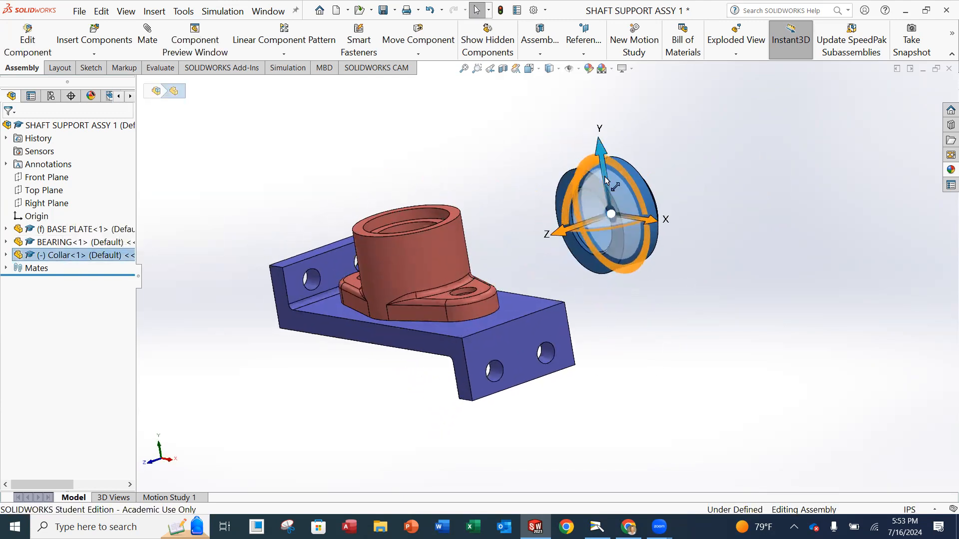
{"action": "middle_click_drag", "start_coordinate": [642, 217], "coordinate": [549, 212]}
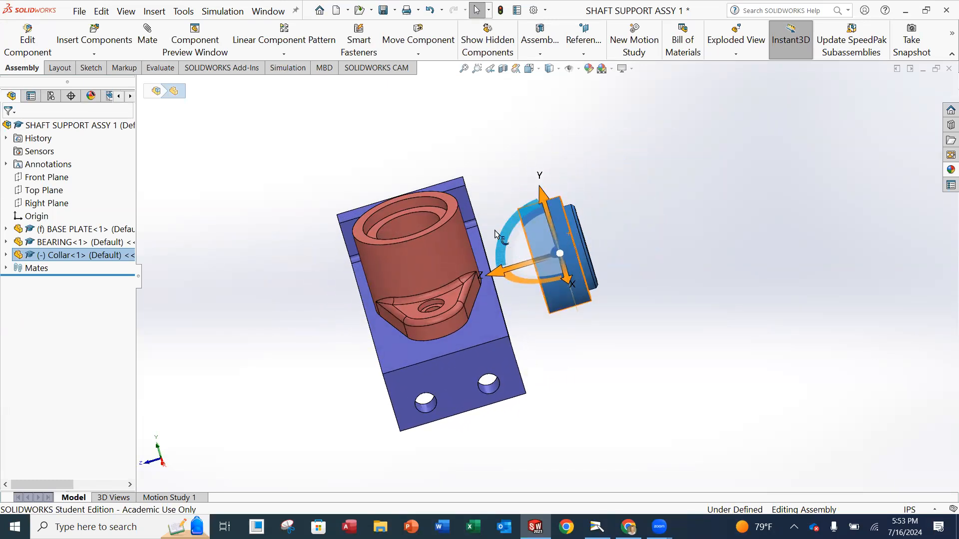
{"action": "middle_click_drag", "start_coordinate": [560, 241], "coordinate": [653, 208]}
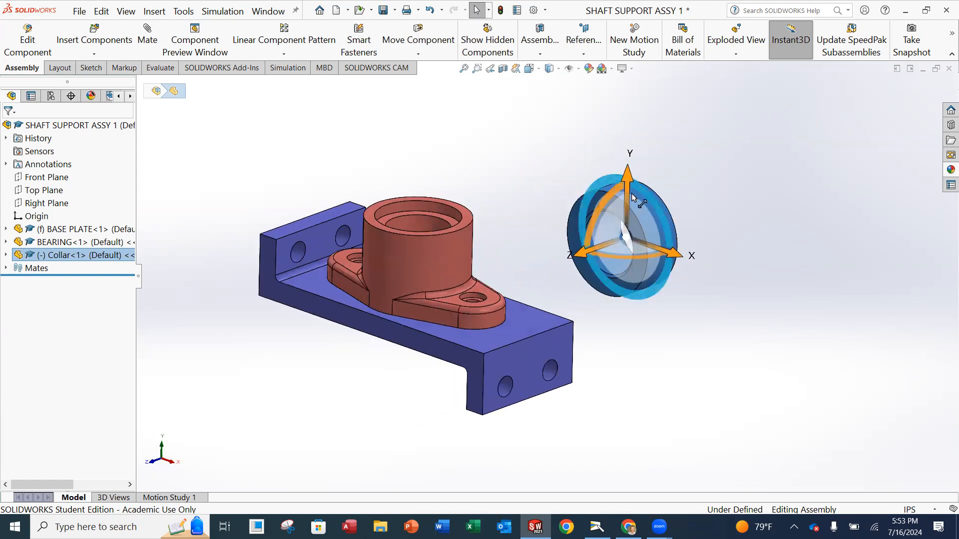
{"action": "left_click_drag", "start_coordinate": [627, 196], "coordinate": [630, 160]}
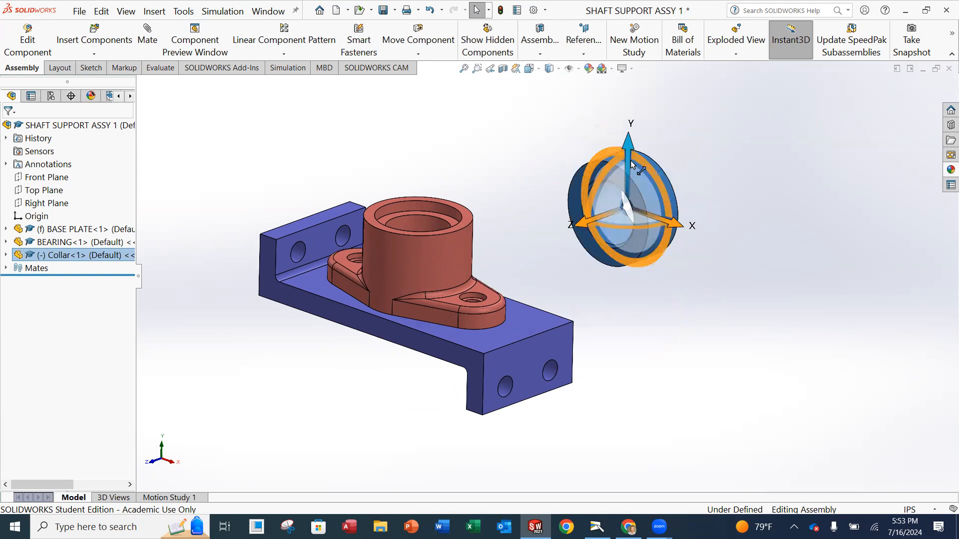
{"action": "left_click_drag", "start_coordinate": [653, 221], "coordinate": [584, 220]}
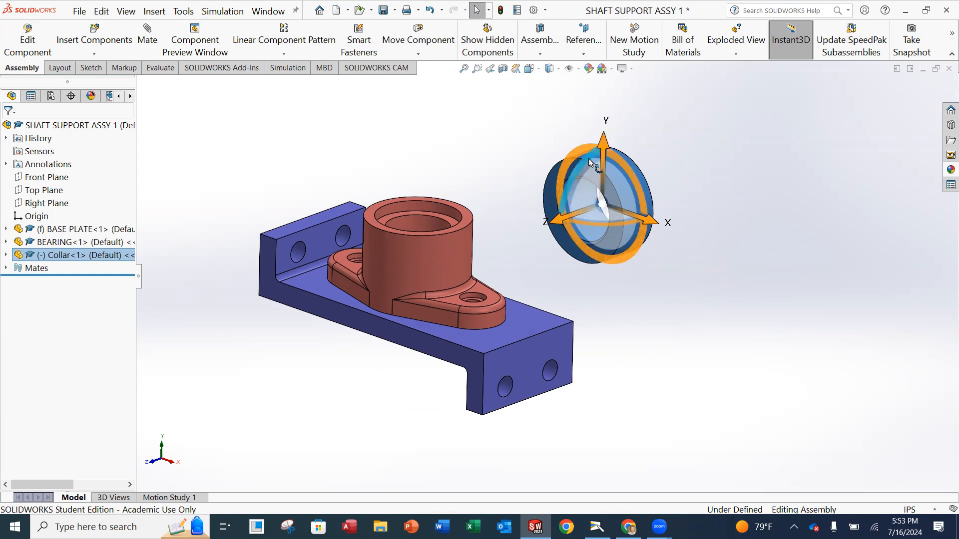
Rotate the collar with the triad ring until it stands upright, bore facing up.
{"action": "left_click_drag", "start_coordinate": [588, 158], "coordinate": [608, 168]}
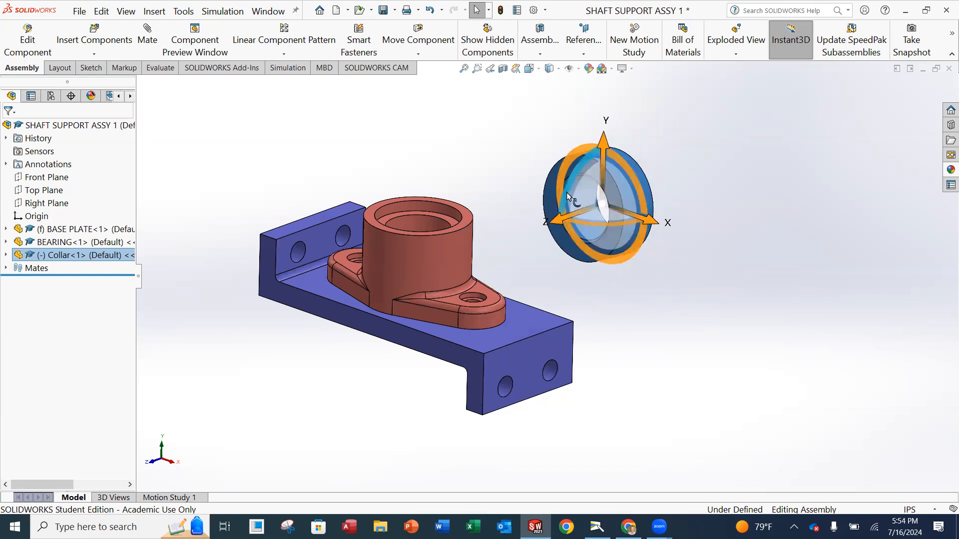
{"action": "left_click", "coordinate": [704, 164]}
{"action": "left_click", "coordinate": [78, 255]}
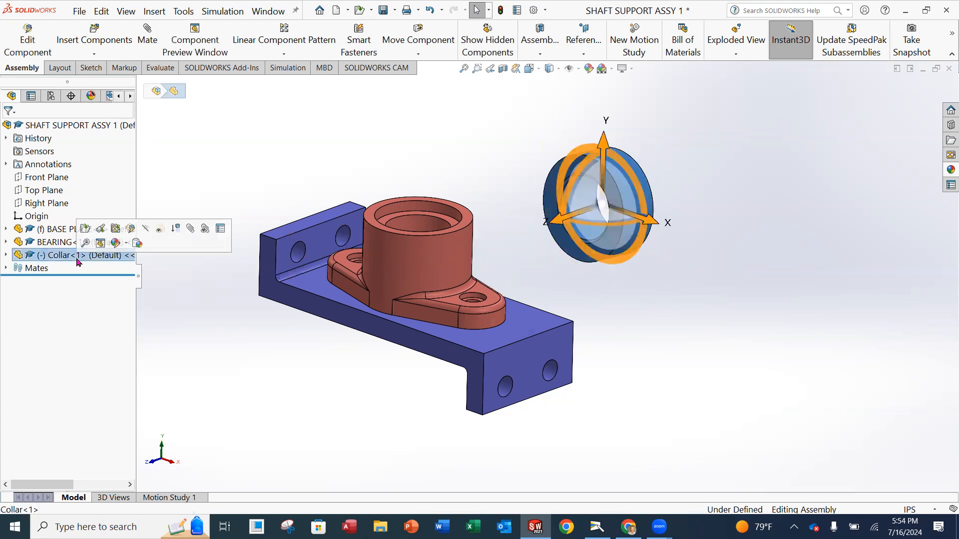
{"action": "left_click_drag", "start_coordinate": [586, 149], "coordinate": [634, 163]}
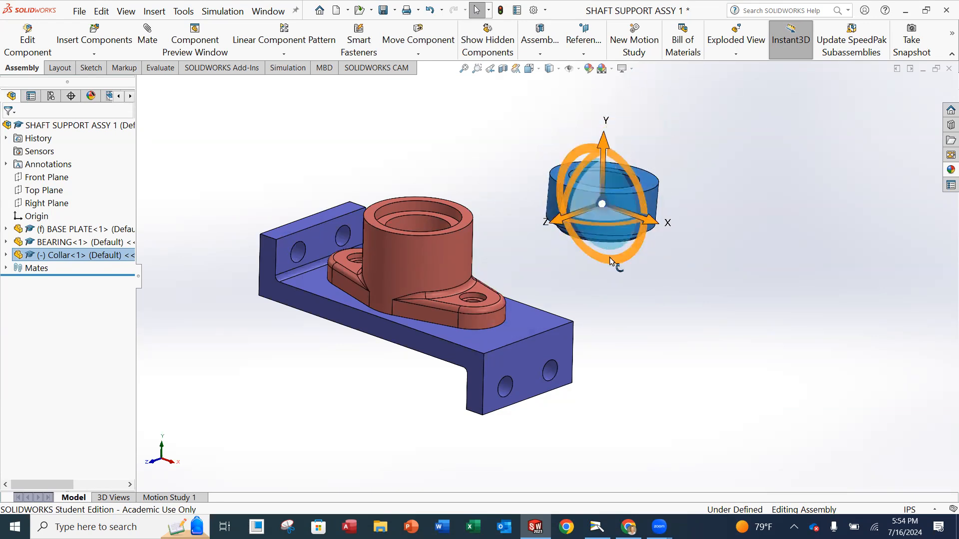
{"action": "middle_click_drag", "start_coordinate": [611, 251], "coordinate": [603, 296]}
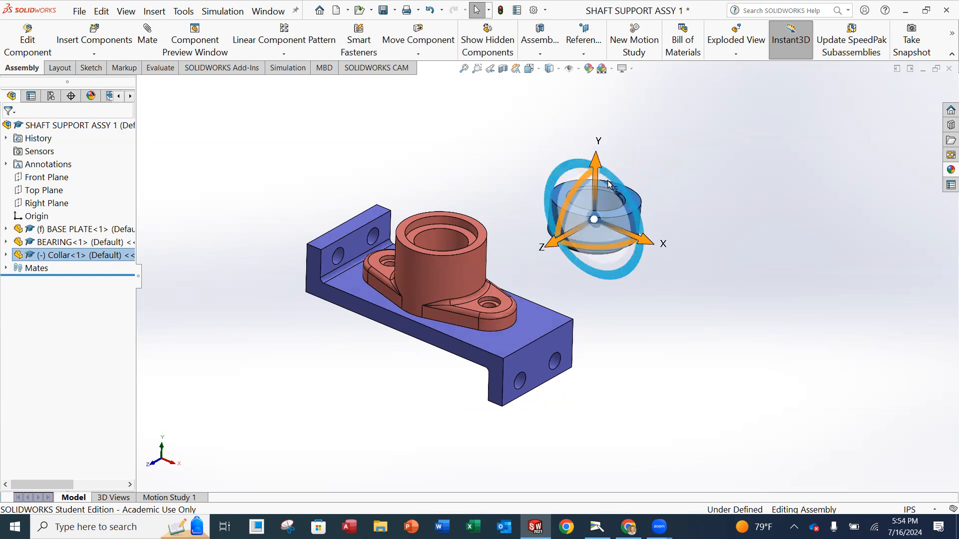
{"action": "left_click", "coordinate": [750, 159]}
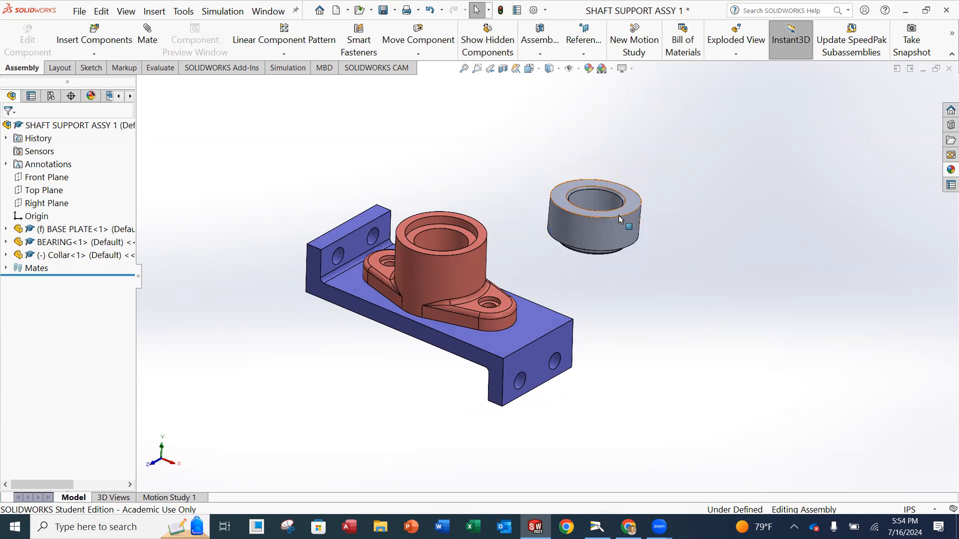
{"action": "scroll", "coordinate": [618, 215], "scroll_direction": "down", "scroll_amount": 2}
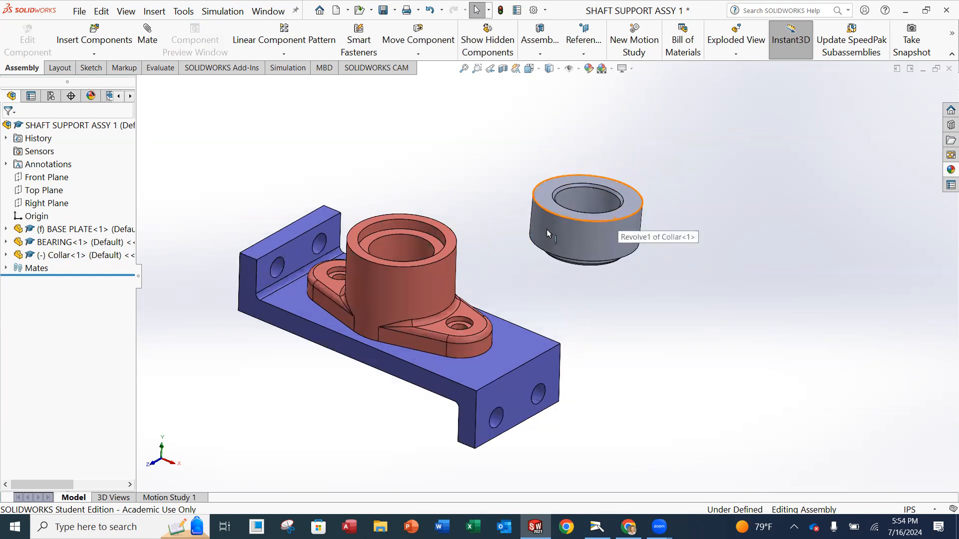
Give Collar<1> a green appearance and start a new mate.
{"action": "left_click", "coordinate": [95, 257]}
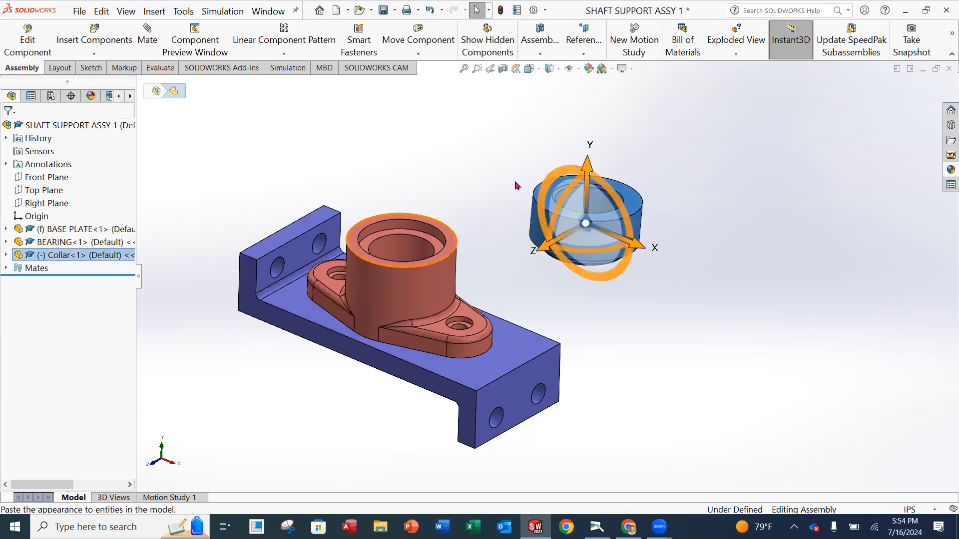
{"action": "left_click", "coordinate": [589, 69]}
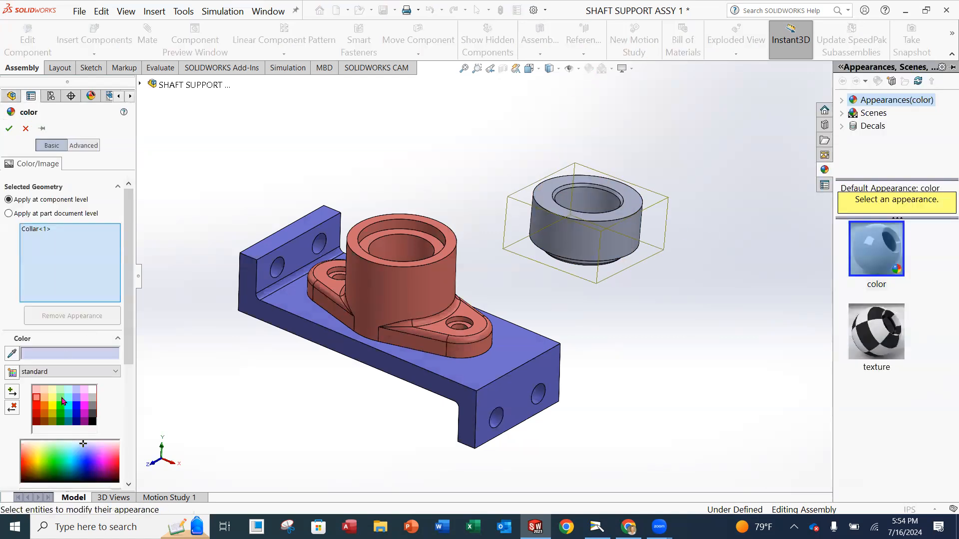
{"action": "left_click", "coordinate": [25, 129]}
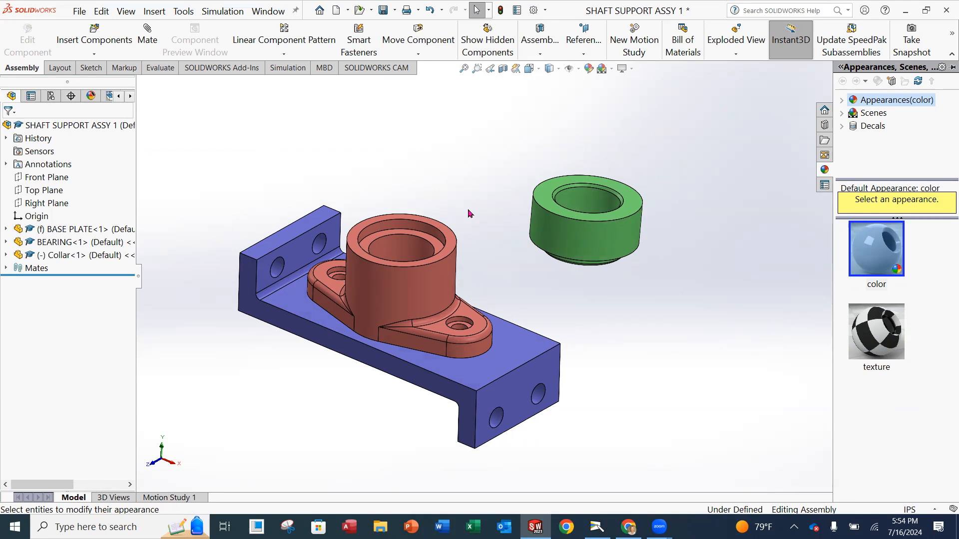
{"action": "mouse_move", "coordinate": [515, 281]}
{"action": "middle_mouse_down"}
{"action": "mouse_move", "coordinate": [512, 249]}
{"action": "mouse_move", "coordinate": [514, 262]}
{"action": "middle_mouse_up"}
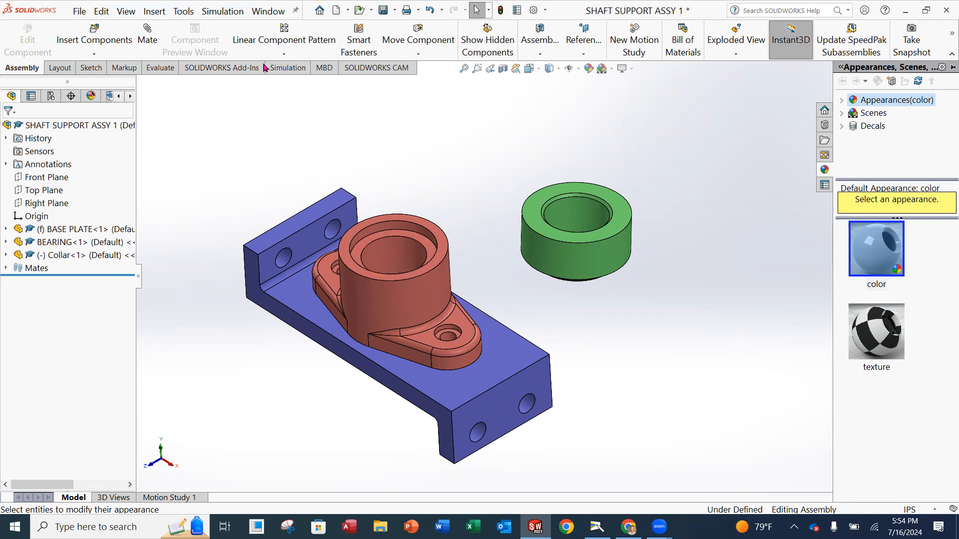
{"action": "left_click", "coordinate": [147, 39]}
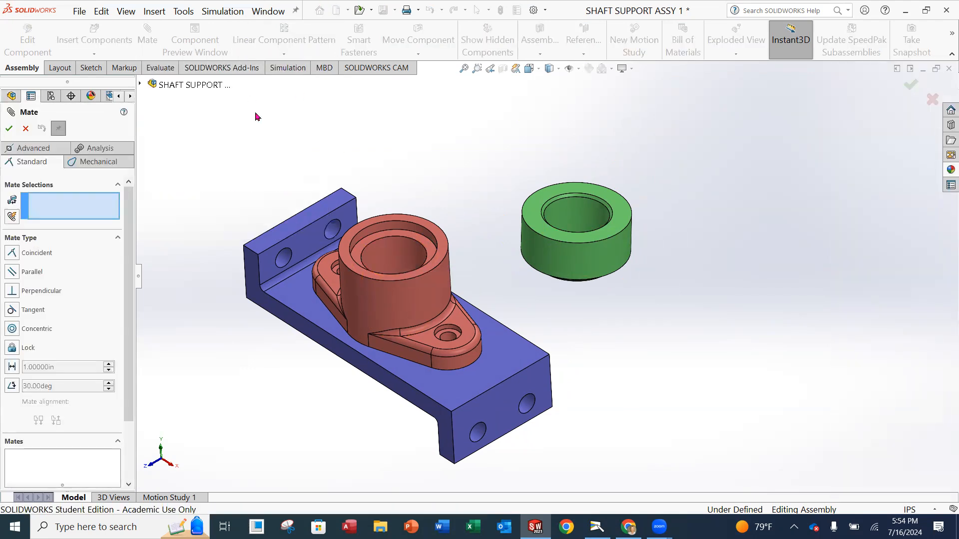
Mate the collar's inner bore concentric with the bearing's 1.5" through hole (Concentric3).
{"action": "scroll", "coordinate": [516, 242], "scroll_direction": "down", "scroll_amount": 3}
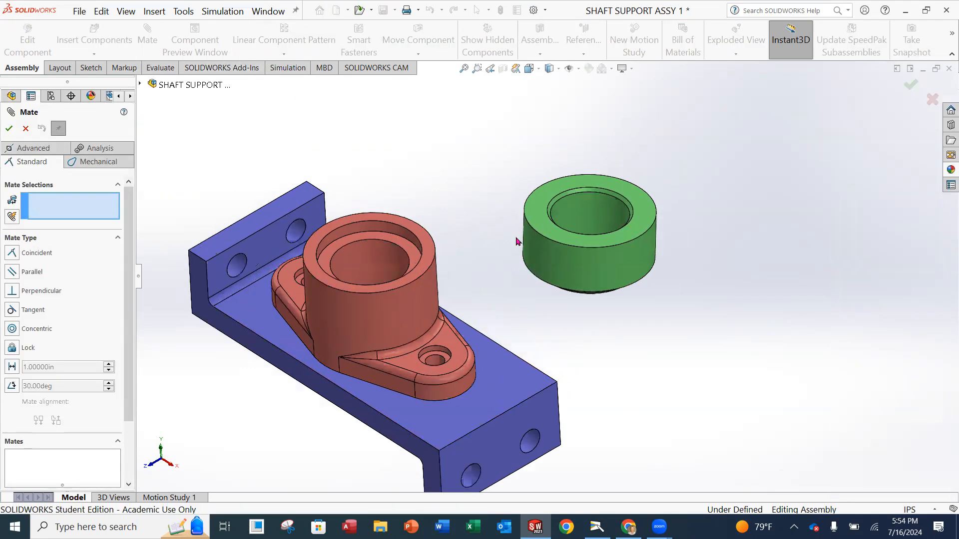
{"action": "scroll", "coordinate": [509, 250], "scroll_direction": "up", "scroll_amount": 2}
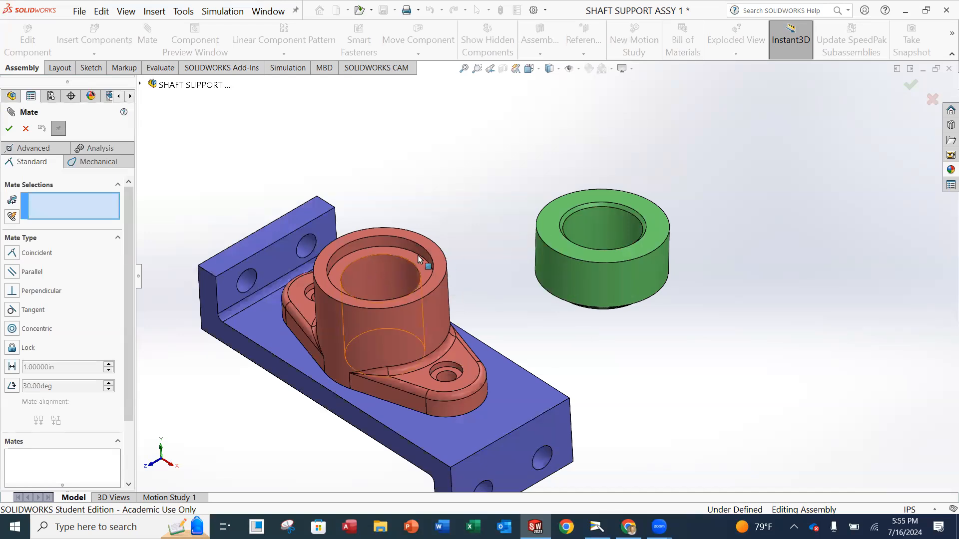
{"action": "left_click", "coordinate": [589, 223]}
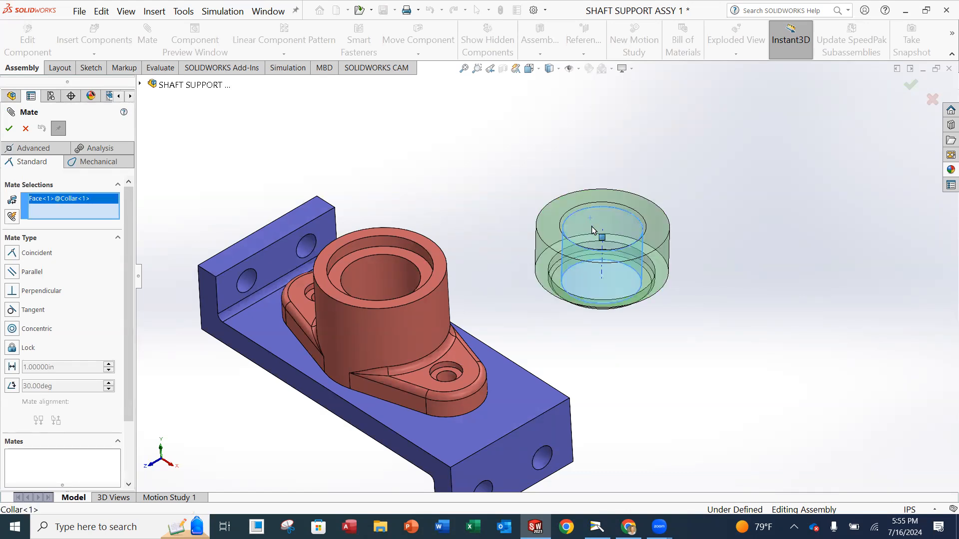
{"action": "left_click", "coordinate": [367, 266]}
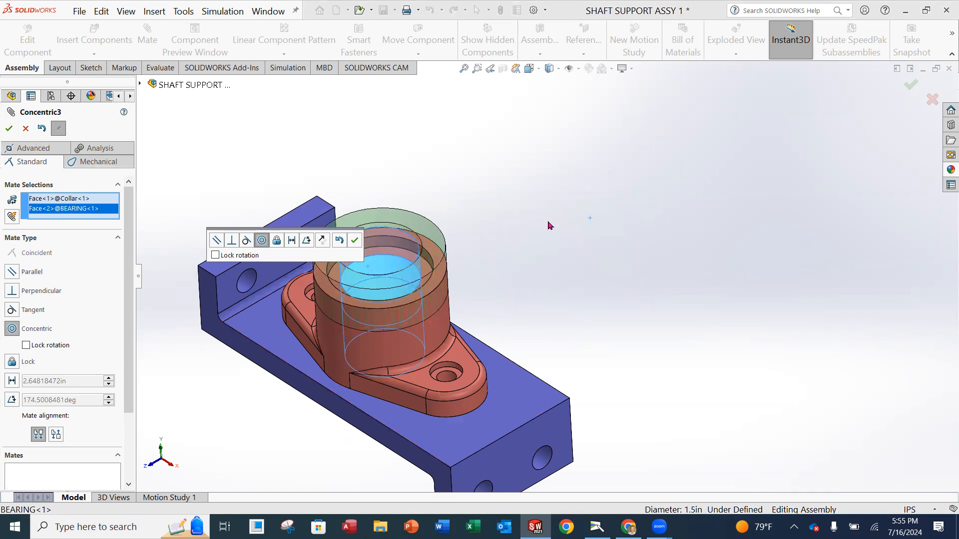
{"action": "left_click", "coordinate": [10, 129]}
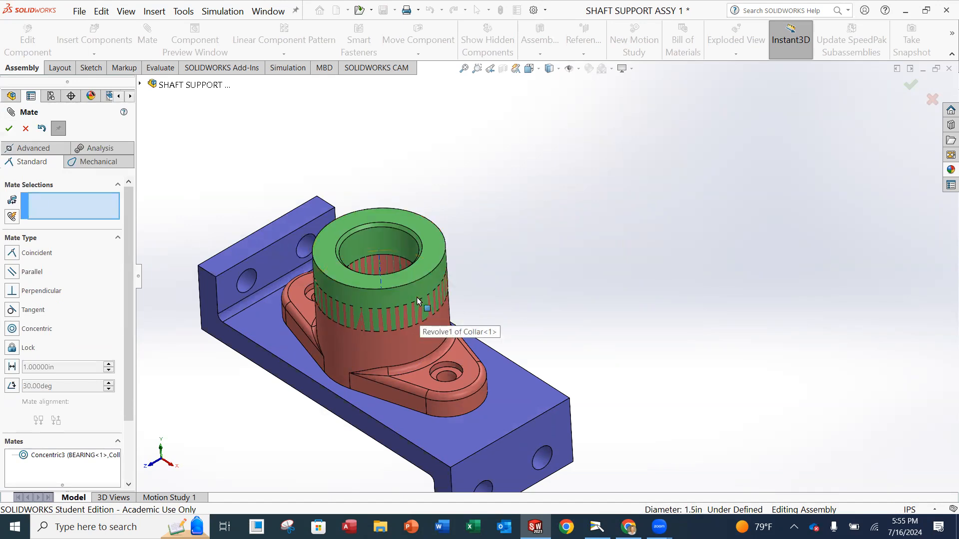
Seat the collar's underside flush on the bearing's top face with a Coincident2 mate.
{"action": "left_click_drag", "start_coordinate": [407, 292], "coordinate": [418, 196]}
{"action": "middle_click_drag", "start_coordinate": [430, 212], "coordinate": [484, 192]}
{"action": "left_click_drag", "start_coordinate": [484, 194], "coordinate": [456, 187]}
{"action": "middle_click_drag", "start_coordinate": [520, 229], "coordinate": [486, 272]}
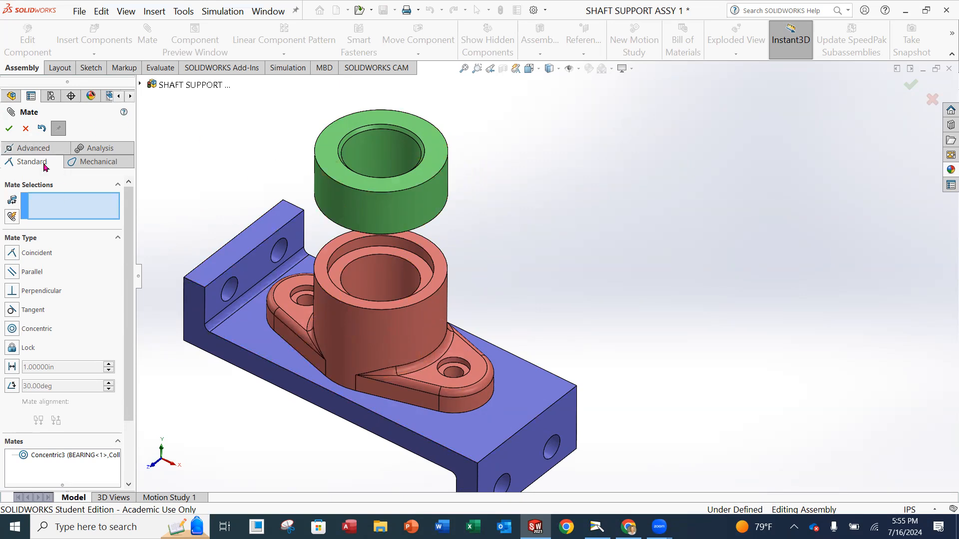
{"action": "middle_click_drag", "start_coordinate": [483, 273], "coordinate": [464, 189]}
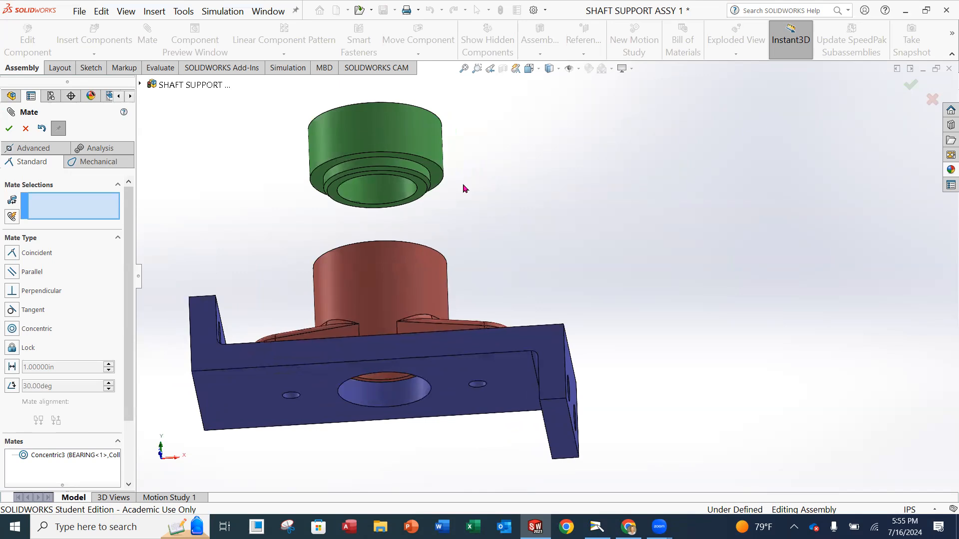
{"action": "scroll", "coordinate": [445, 223], "scroll_direction": "down", "scroll_amount": 4}
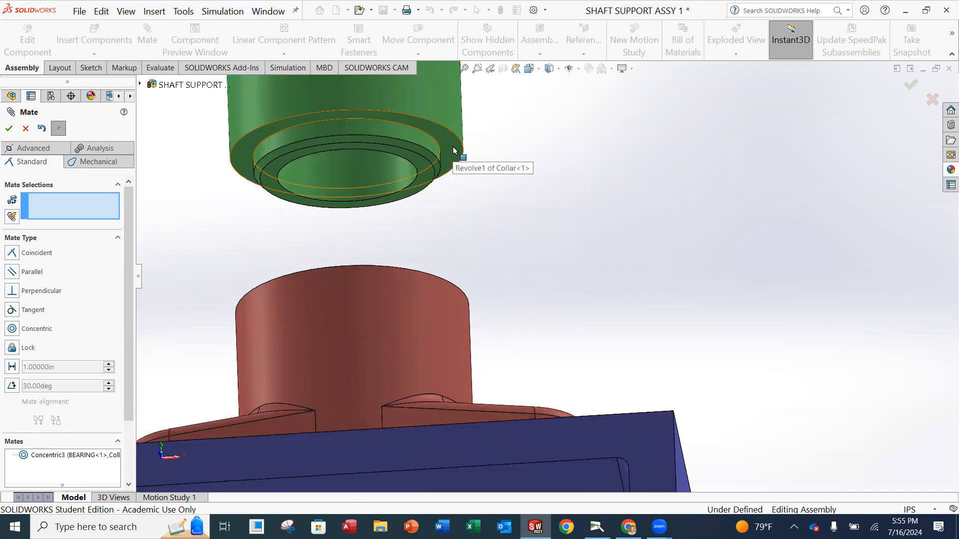
{"action": "left_click", "coordinate": [454, 150]}
{"action": "middle_click_drag", "start_coordinate": [492, 199], "coordinate": [470, 310]}
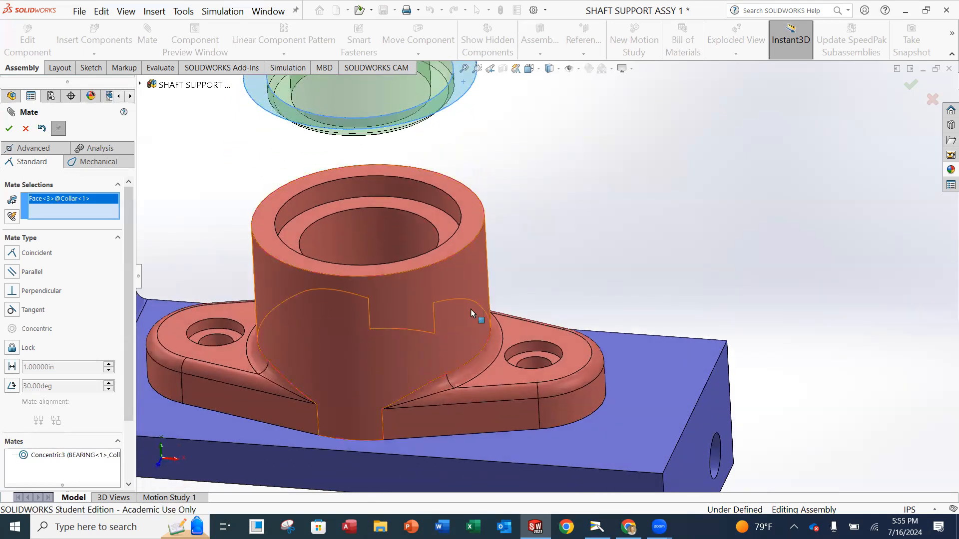
{"action": "left_click", "coordinate": [469, 223]}
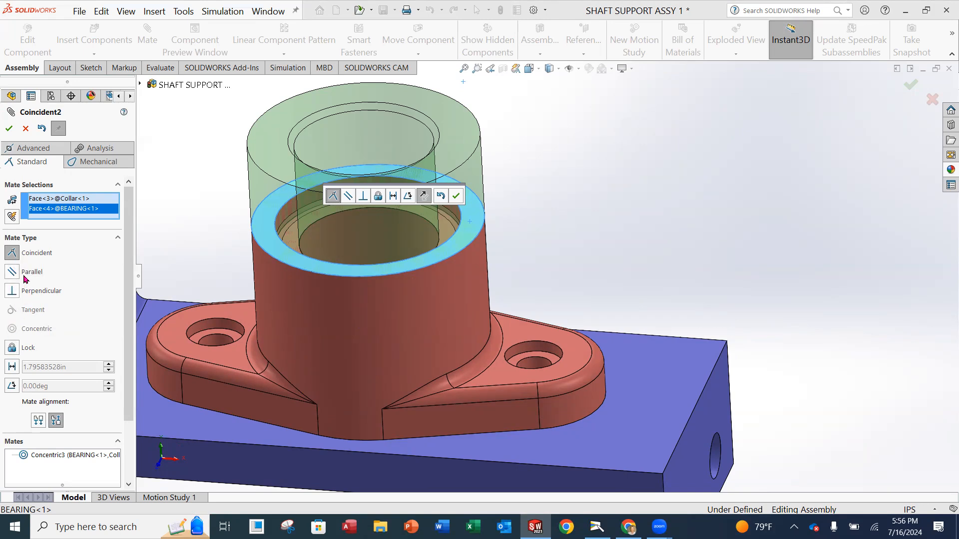
{"action": "mouse_move", "coordinate": [410, 286]}
{"action": "middle_mouse_down"}
{"action": "mouse_move", "coordinate": [419, 208]}
{"action": "mouse_move", "coordinate": [425, 270]}
{"action": "mouse_move", "coordinate": [406, 280]}
{"action": "mouse_move", "coordinate": [402, 240]}
{"action": "mouse_move", "coordinate": [412, 237]}
{"action": "mouse_move", "coordinate": [415, 267]}
{"action": "middle_mouse_up"}
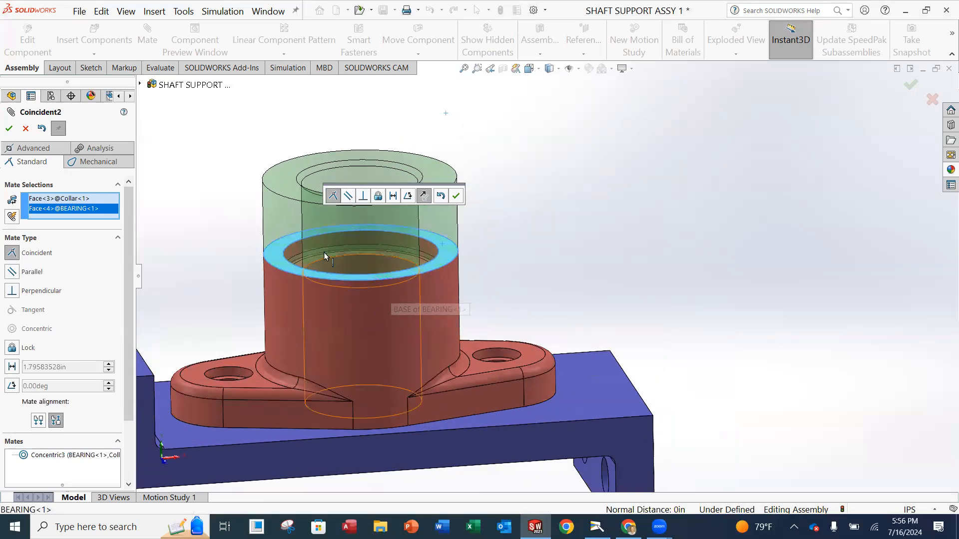
{"action": "left_click", "coordinate": [9, 129]}
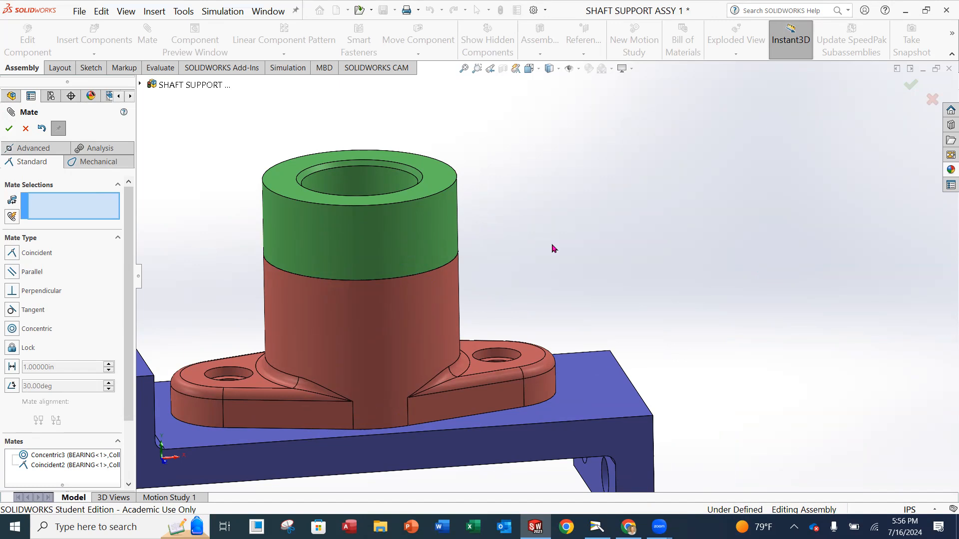
Close the mate settings and try dragging the bearing, confirming it is fully defined and immovable.
{"action": "middle_click_drag", "start_coordinate": [359, 208], "coordinate": [412, 275]}
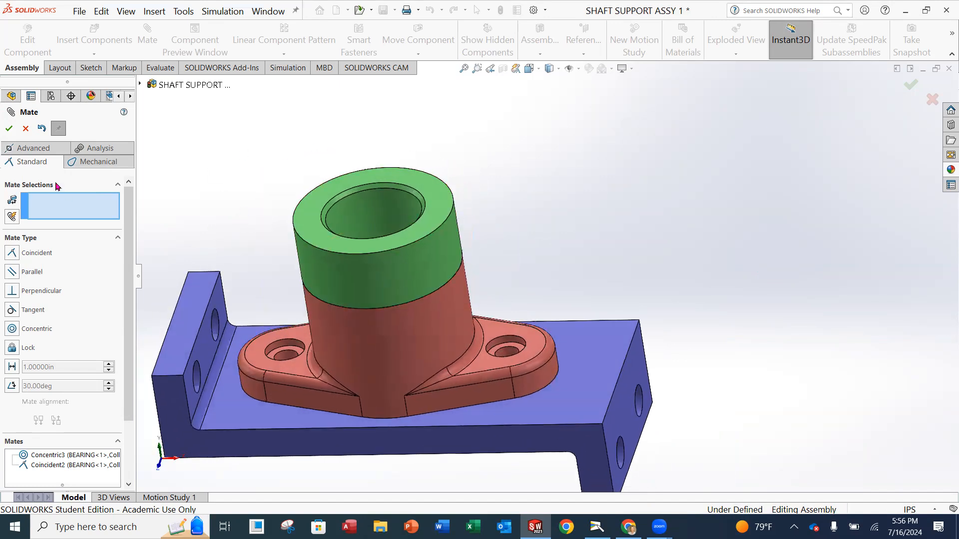
{"action": "left_click", "coordinate": [9, 129]}
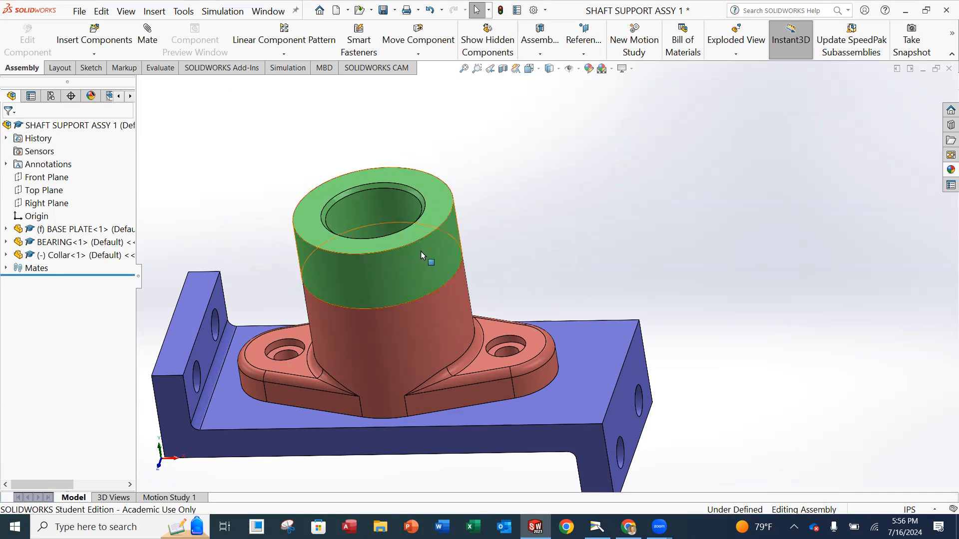
{"action": "middle_click_drag", "start_coordinate": [421, 267], "coordinate": [438, 315]}
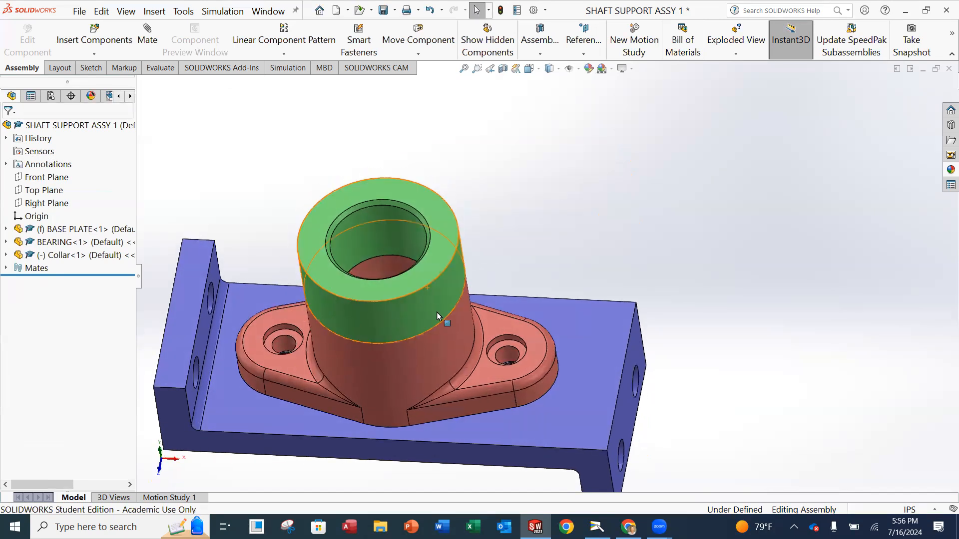
{"action": "left_click", "coordinate": [339, 200]}
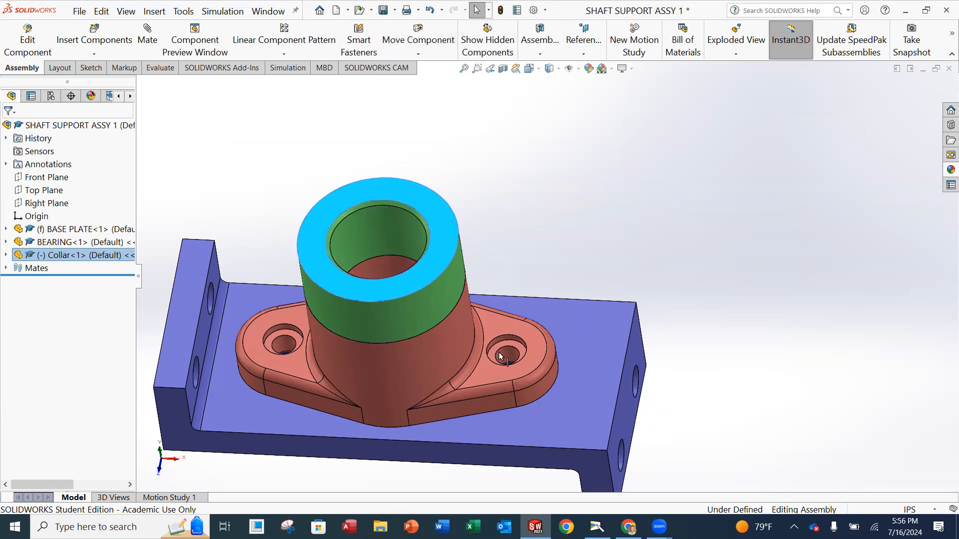
{"action": "left_click", "coordinate": [433, 352]}
{"action": "left_click_drag", "start_coordinate": [433, 352], "coordinate": [425, 366]}
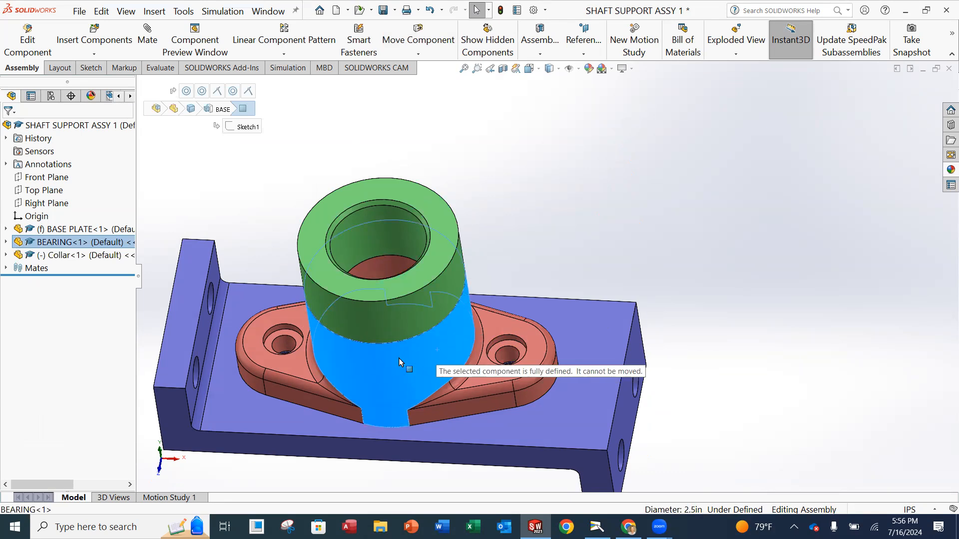
{"action": "left_click_drag", "start_coordinate": [451, 339], "coordinate": [450, 340]}
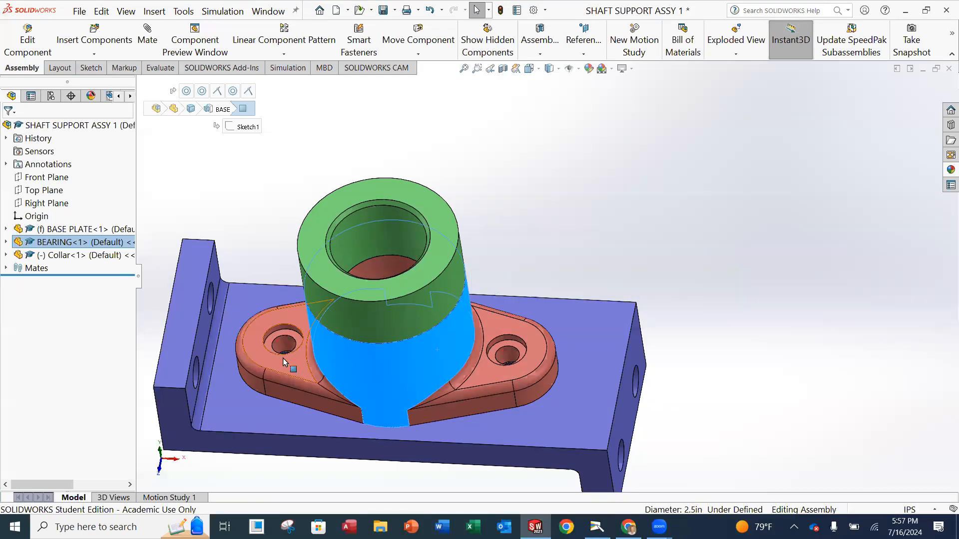
{"action": "left_click", "coordinate": [559, 200]}
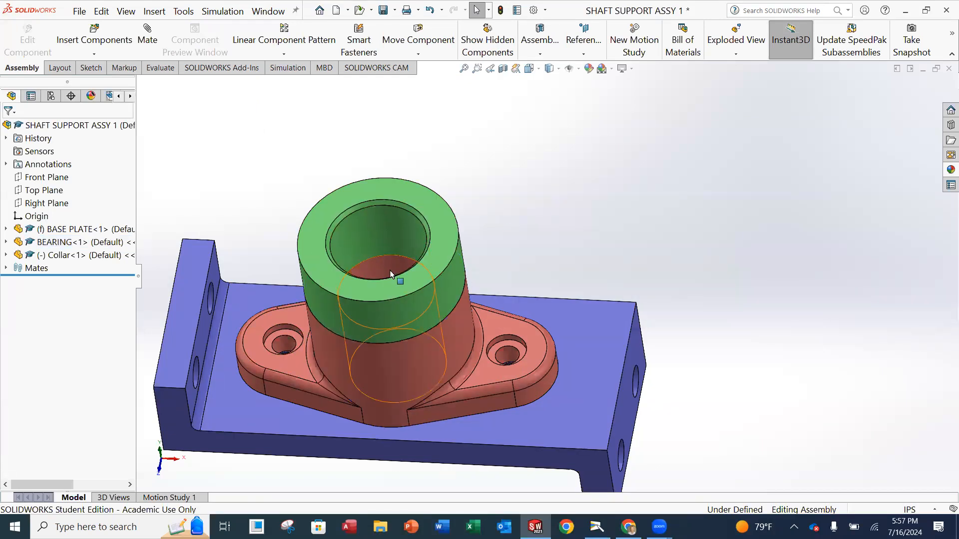
Try dragging the collar by its top face to test its remaining freedom.
{"action": "middle_click", "coordinate": [391, 268]}
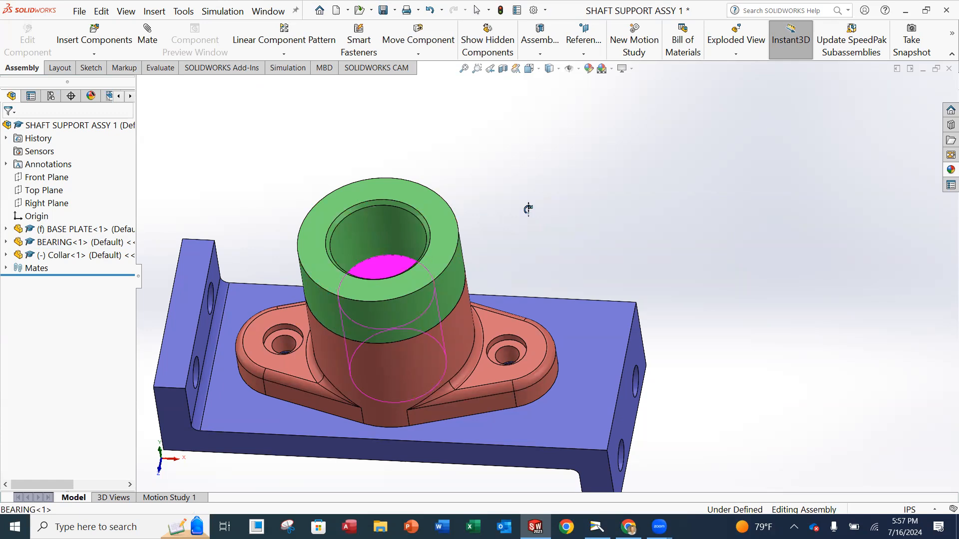
{"action": "middle_click", "coordinate": [533, 222]}
{"action": "left_click", "coordinate": [449, 260]}
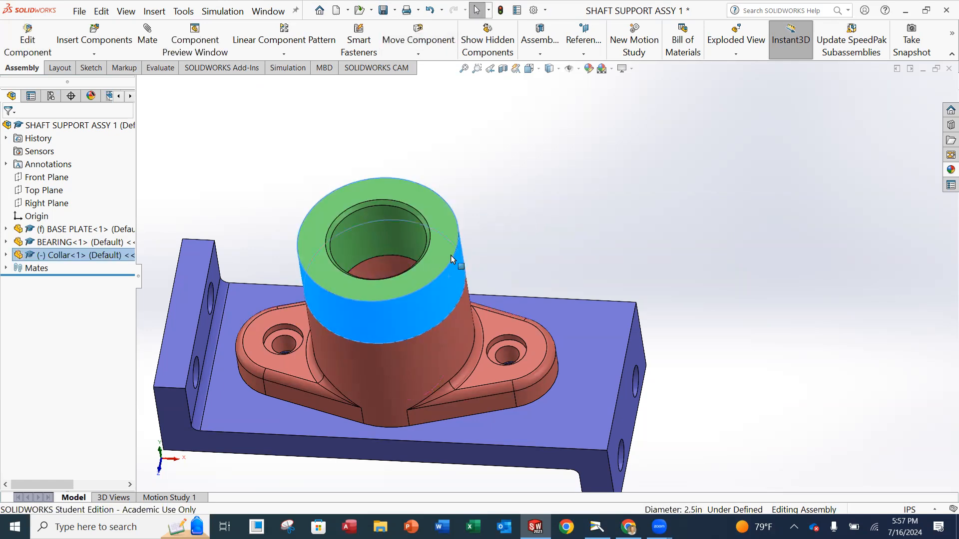
{"action": "left_click_drag", "start_coordinate": [397, 199], "coordinate": [328, 212]}
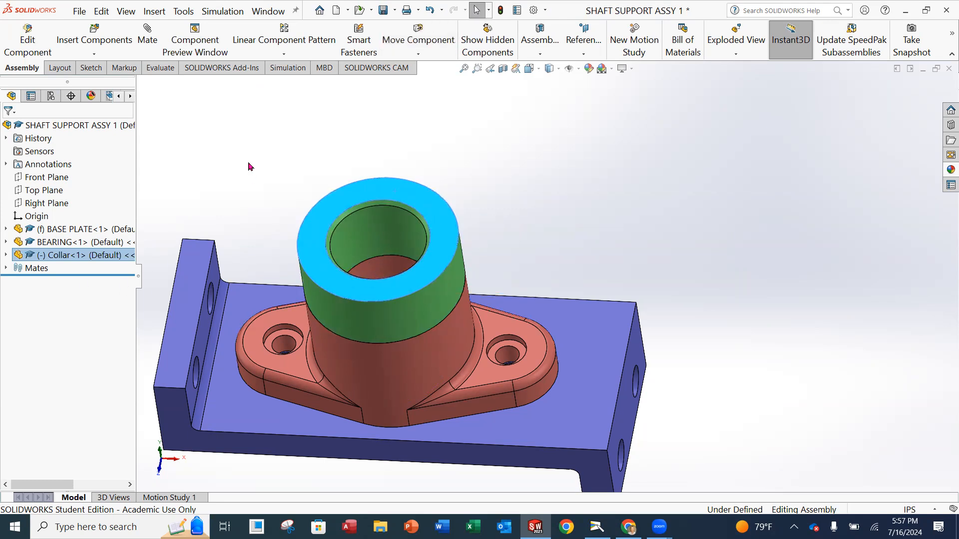
{"action": "left_click", "coordinate": [308, 210]}
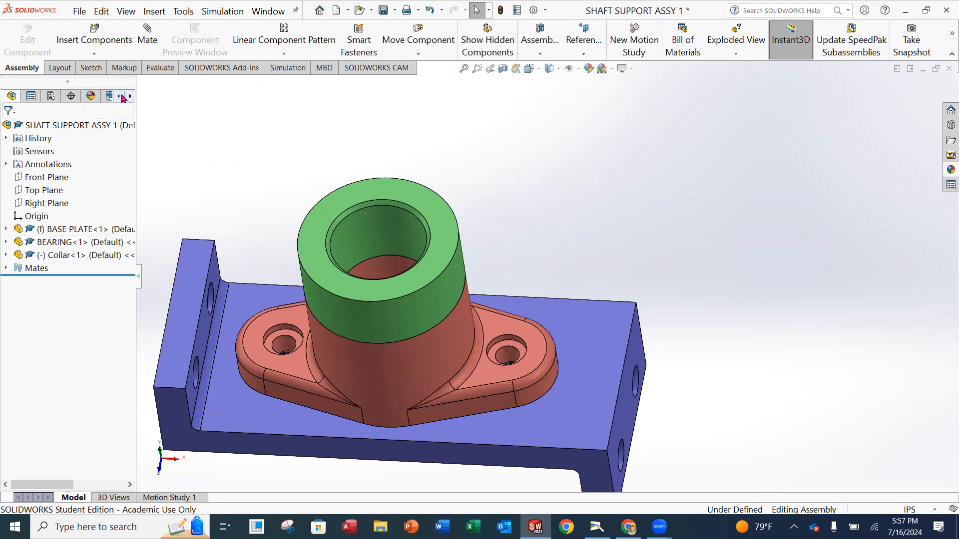
Start a new mate with View Planes on, showing the assembly's Front Plane, and expand the flyout tree.
{"action": "left_click", "coordinate": [146, 48]}
{"action": "middle_click_drag", "start_coordinate": [258, 164], "coordinate": [265, 145]}
{"action": "mouse_move", "coordinate": [438, 234]}
{"action": "middle_mouse_down"}
{"action": "mouse_move", "coordinate": [456, 217]}
{"action": "mouse_move", "coordinate": [434, 156]}
{"action": "mouse_move", "coordinate": [372, 199]}
{"action": "mouse_move", "coordinate": [422, 246]}
{"action": "mouse_move", "coordinate": [439, 243]}
{"action": "middle_mouse_up"}
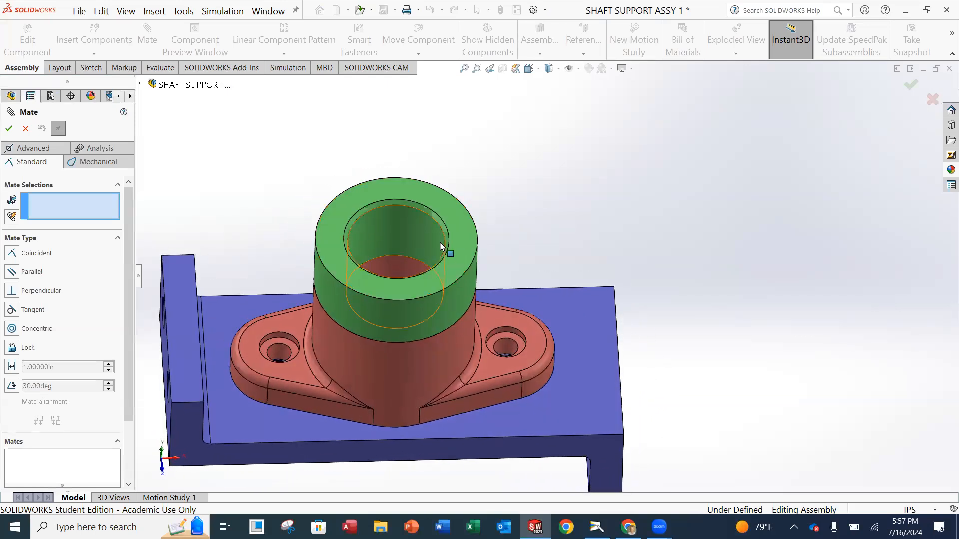
{"action": "left_click", "coordinate": [579, 71]}
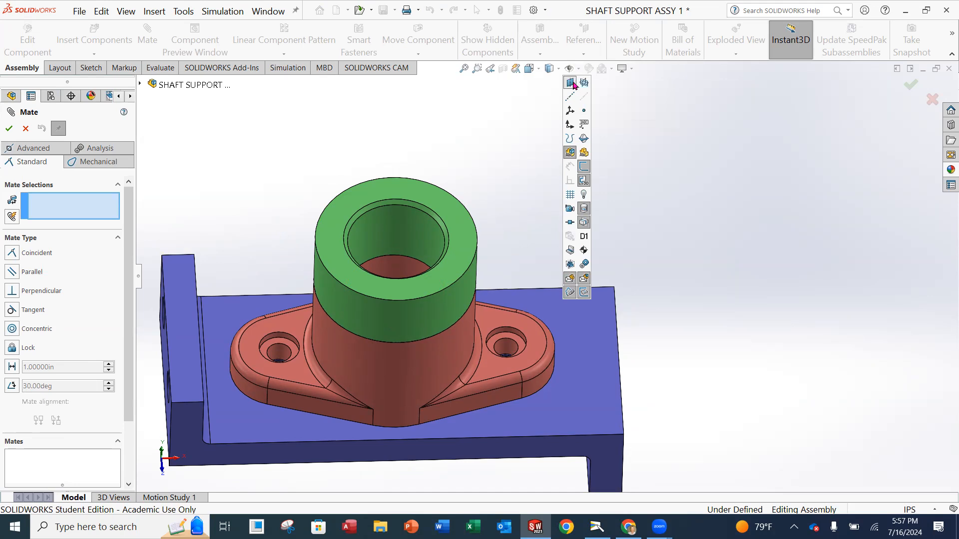
{"action": "left_click", "coordinate": [571, 83]}
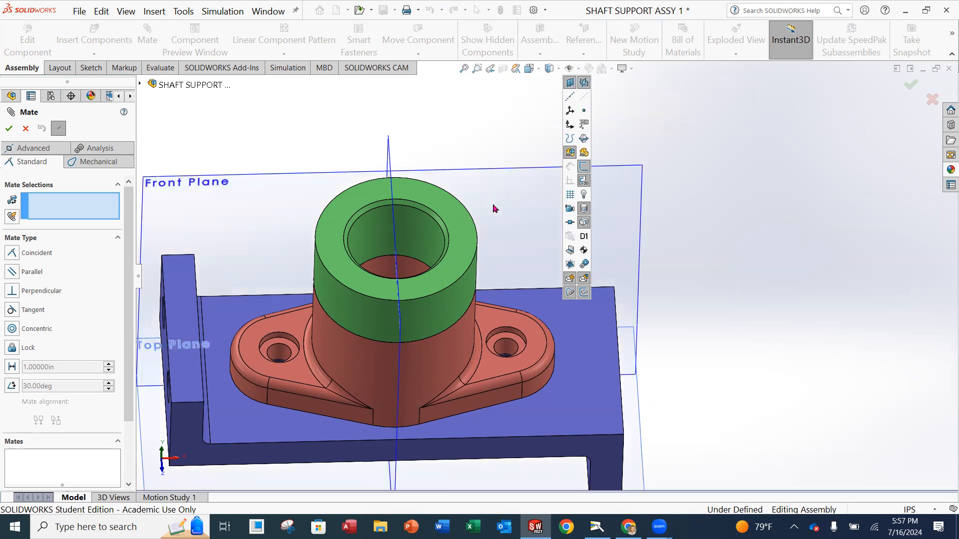
{"action": "middle_click_drag", "start_coordinate": [488, 146], "coordinate": [308, 146]}
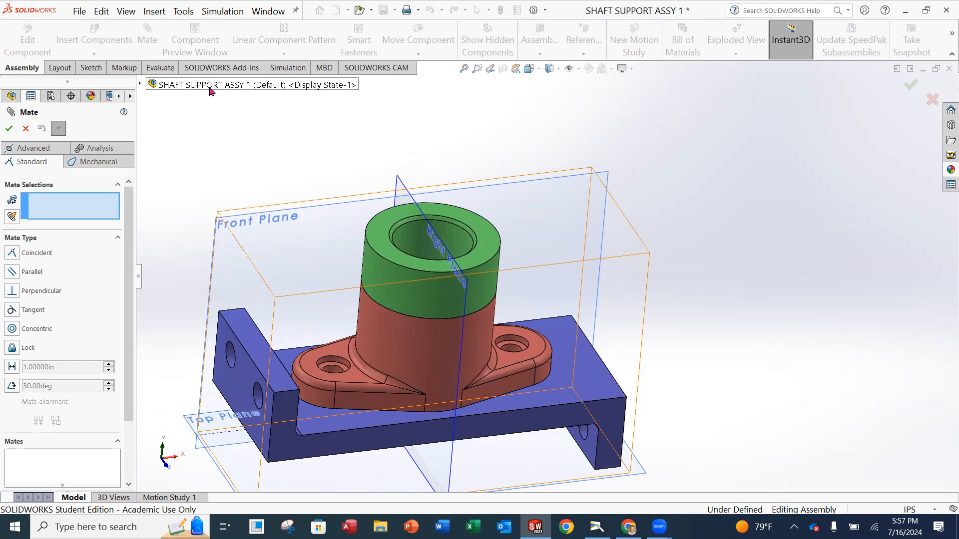
{"action": "mouse_move", "coordinate": [588, 181]}
{"action": "middle_mouse_down"}
{"action": "mouse_move", "coordinate": [621, 161]}
{"action": "mouse_move", "coordinate": [602, 188]}
{"action": "middle_mouse_up"}
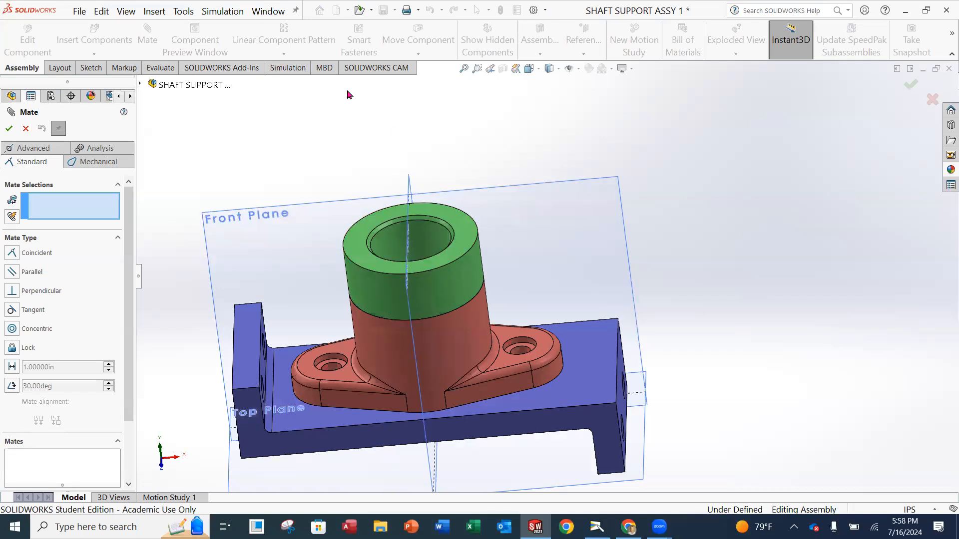
{"action": "left_click", "coordinate": [141, 85]}
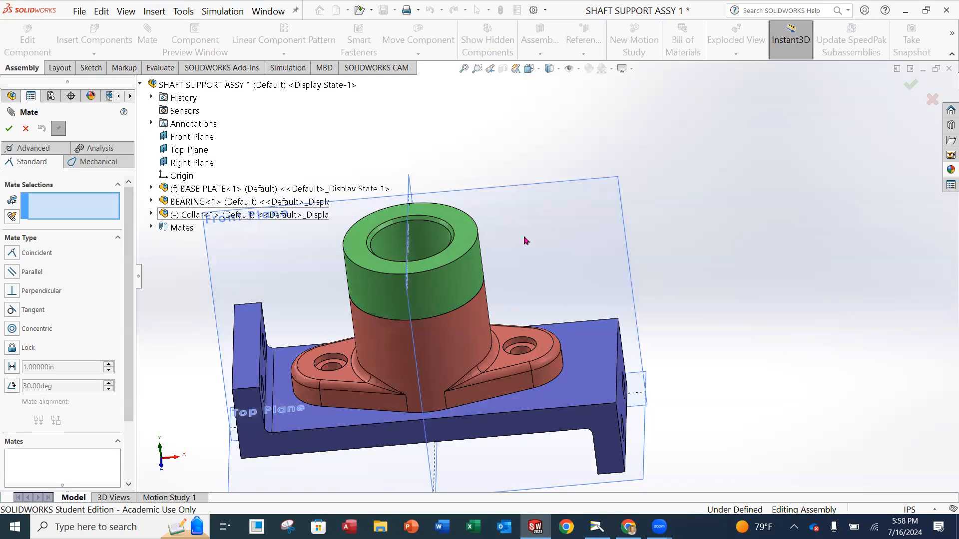
Expand the Collar in the flyout tree and pick its Top Plane, replacing the mistaken Front Plane.
{"action": "middle_click_drag", "start_coordinate": [526, 237], "coordinate": [681, 193], "text": "ctrl"}
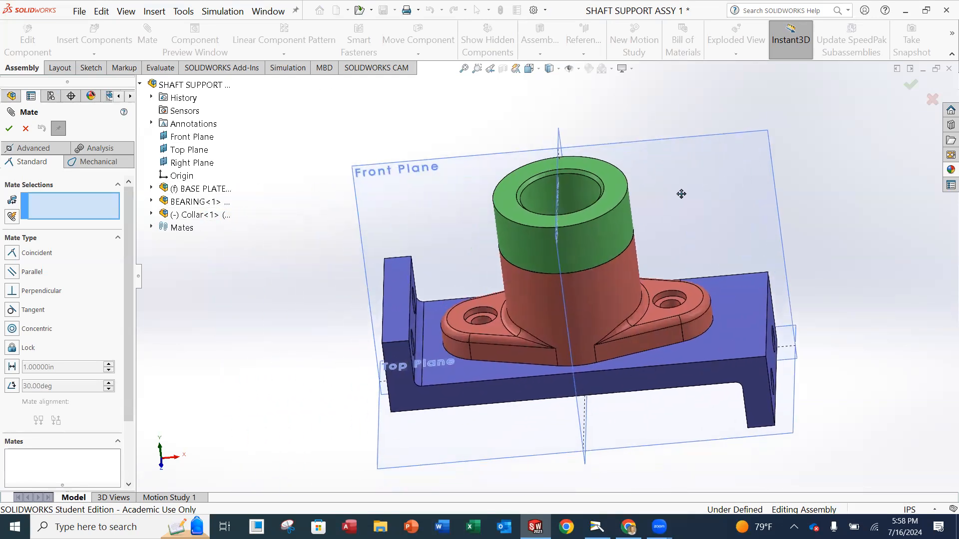
{"action": "left_click", "coordinate": [151, 215]}
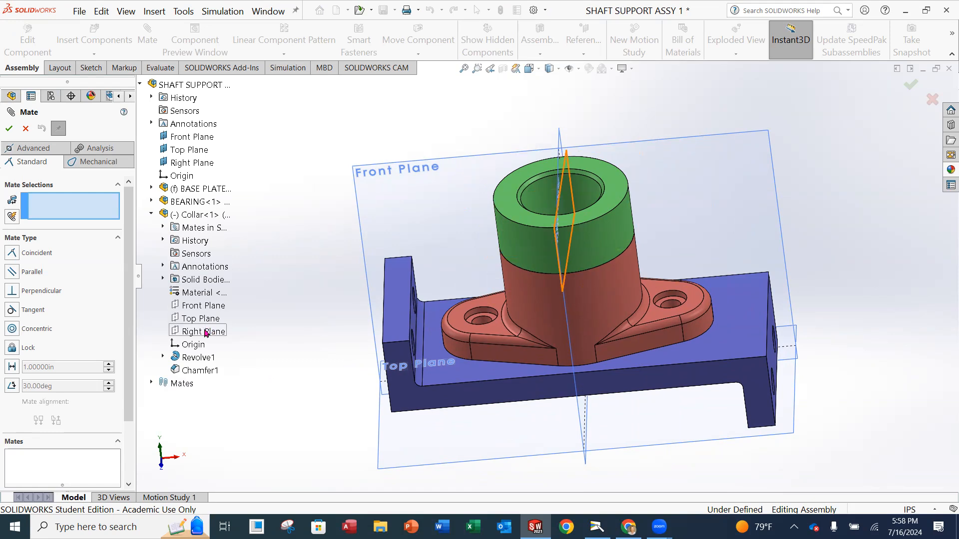
{"action": "middle_click_drag", "start_coordinate": [526, 241], "coordinate": [533, 244]}
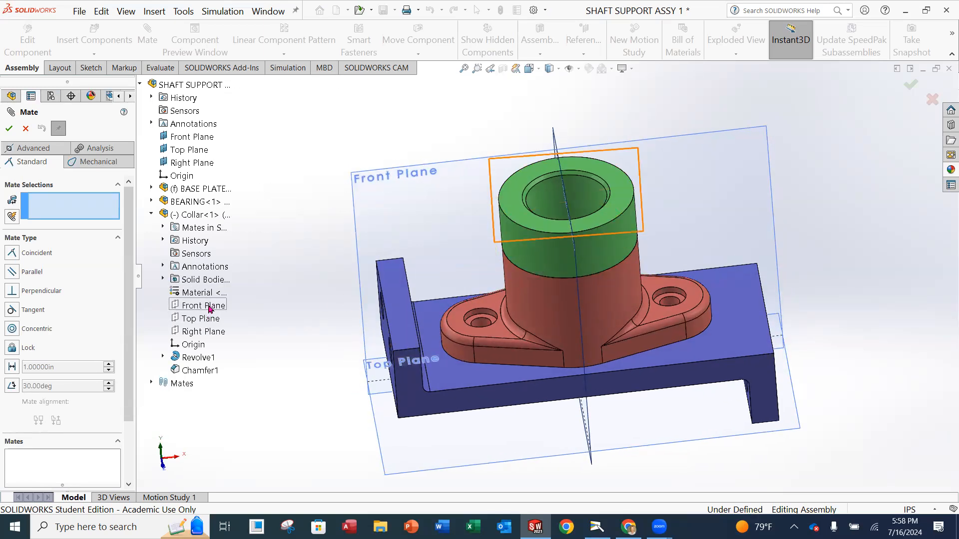
{"action": "left_click", "coordinate": [209, 309]}
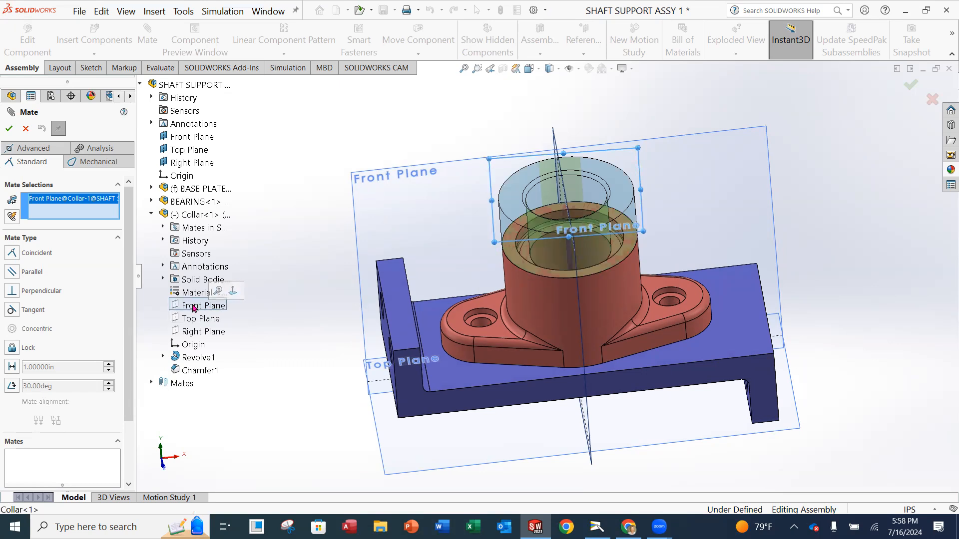
{"action": "middle_click_drag", "start_coordinate": [650, 236], "coordinate": [590, 215]}
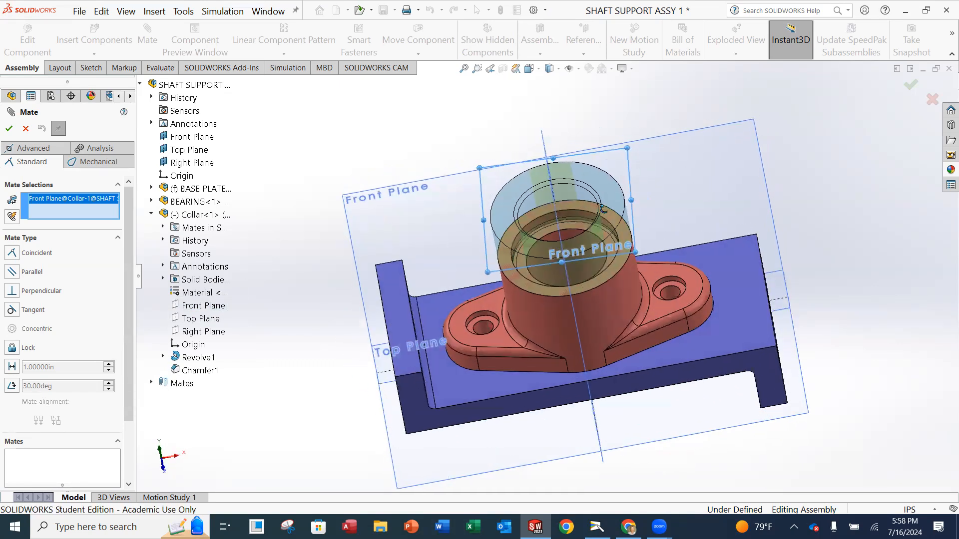
{"action": "left_click", "coordinate": [204, 306]}
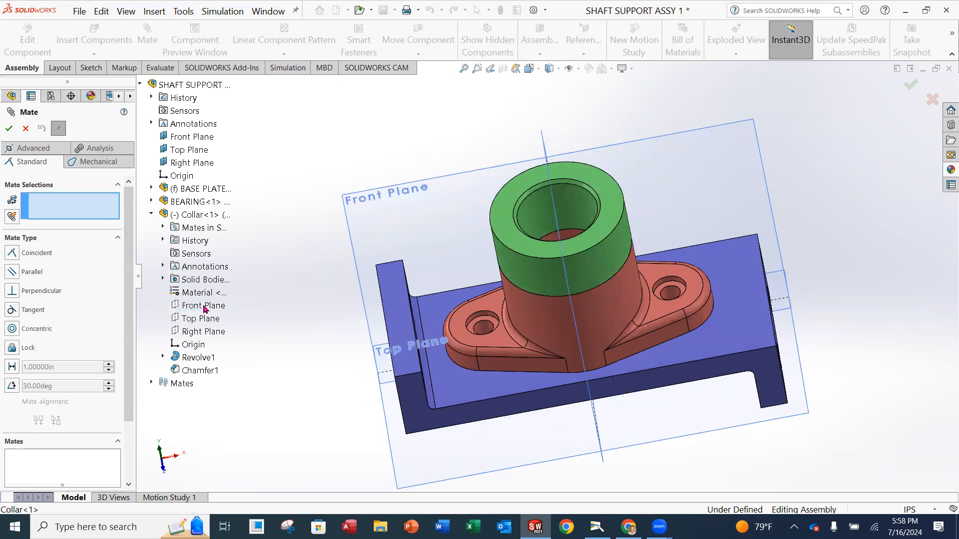
{"action": "left_click", "coordinate": [208, 320]}
Make the collar's Top Plane parallel to the assembly Front Plane (Parallel1), leaving it Fully Defined.
{"action": "middle_click_drag", "start_coordinate": [315, 290], "coordinate": [333, 213]}
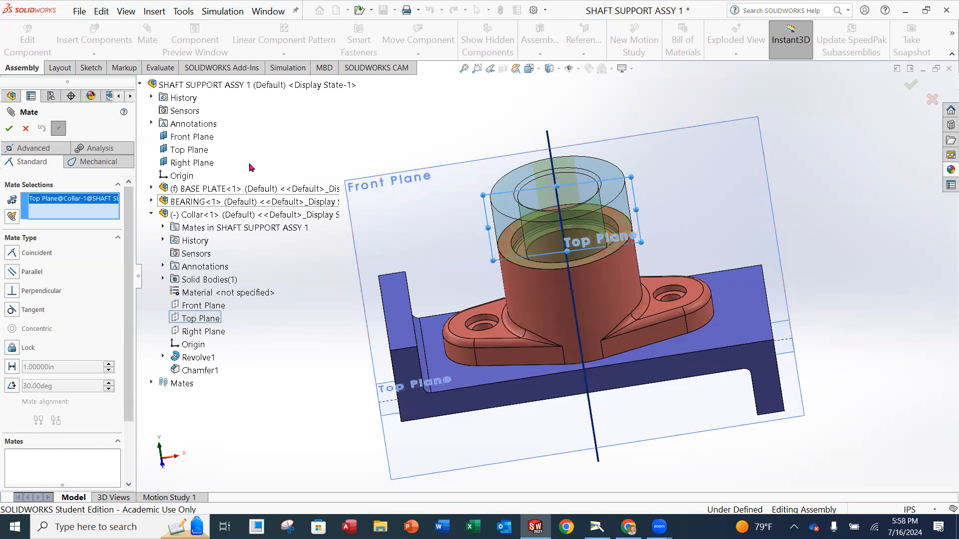
{"action": "middle_click_drag", "start_coordinate": [393, 199], "coordinate": [448, 210]}
{"action": "left_click", "coordinate": [182, 144]}
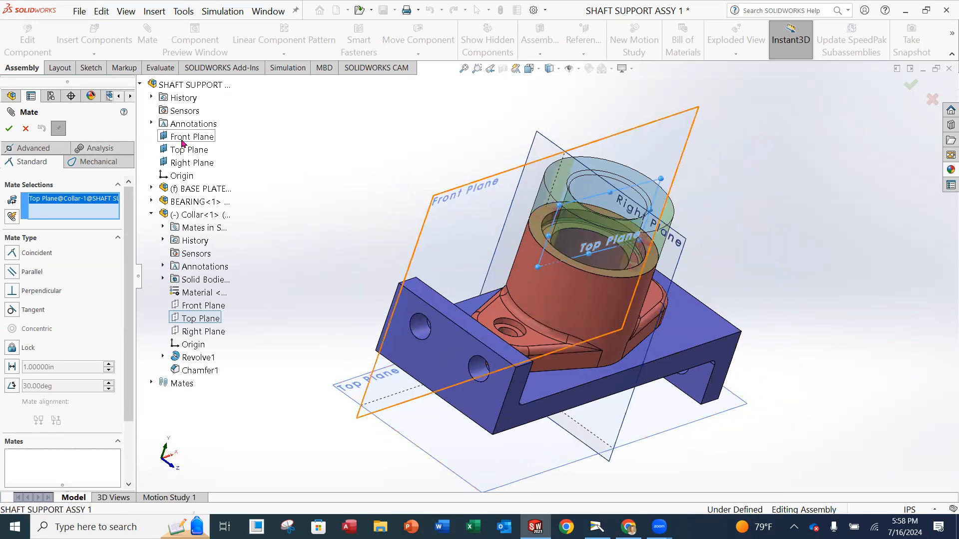
{"action": "left_click", "coordinate": [13, 273]}
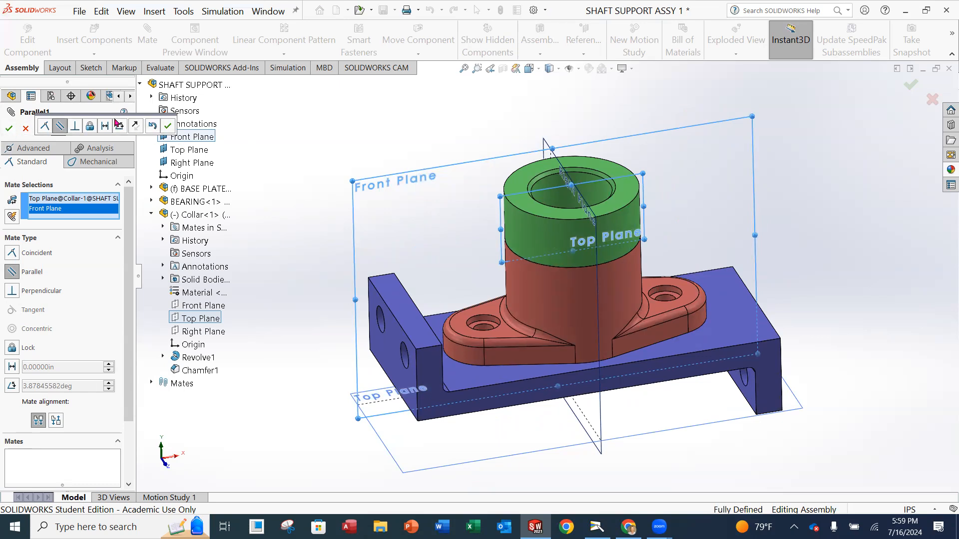
{"action": "left_click", "coordinate": [9, 129]}
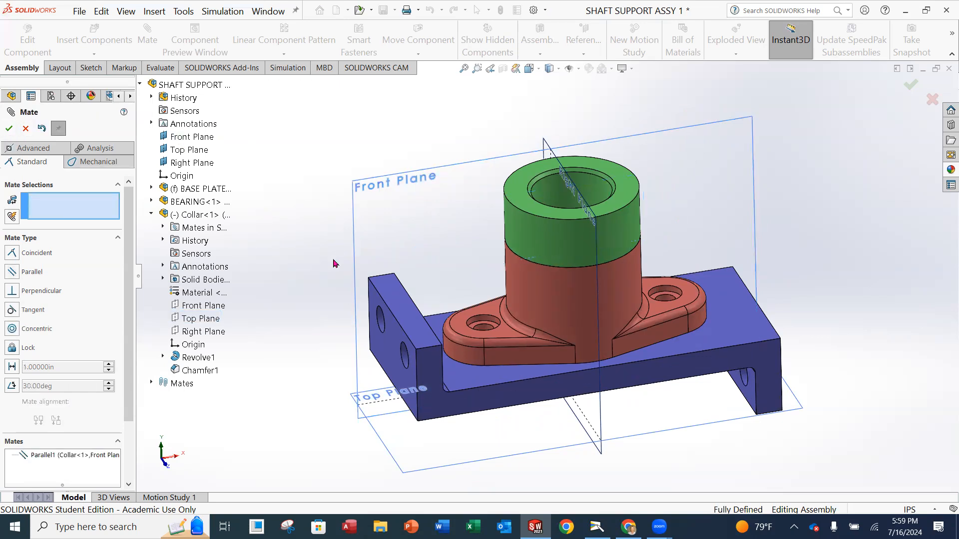
{"action": "key", "text": "Return"}
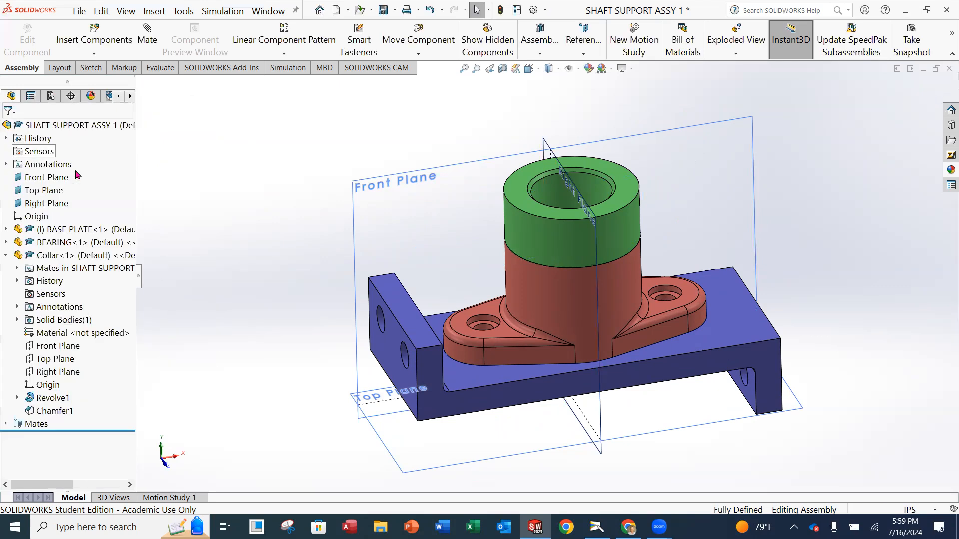
Collapse and re-expand Collar<1> in the tree, orbit the view, and start a fresh Mate command.
{"action": "left_click", "coordinate": [6, 255]}
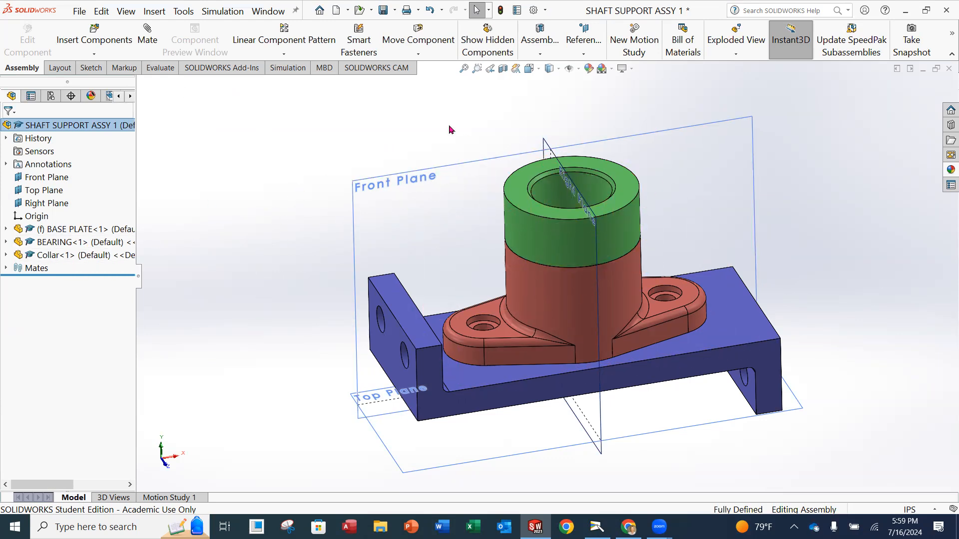
{"action": "scroll", "coordinate": [363, 218], "scroll_direction": "up", "scroll_amount": 2}
{"action": "middle_click_drag", "start_coordinate": [395, 204], "coordinate": [318, 190]}
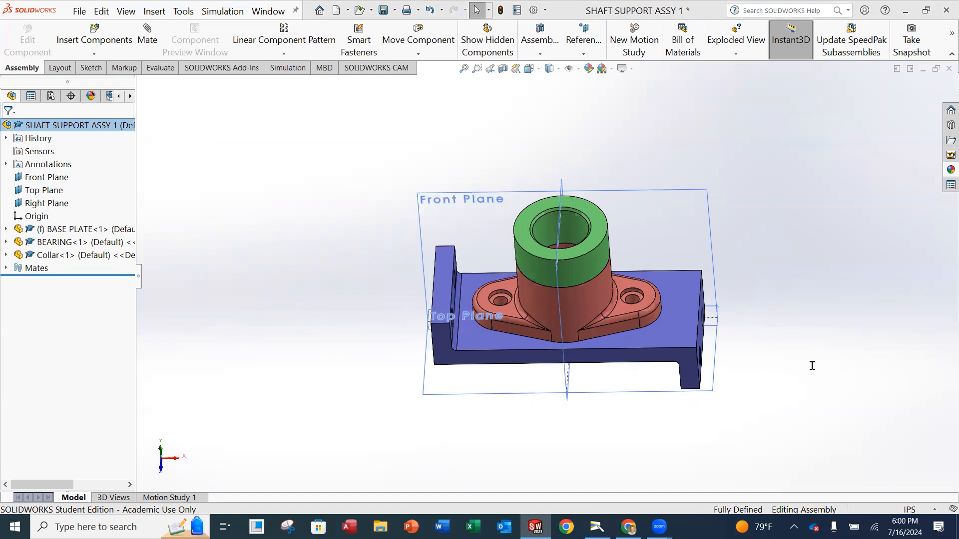
{"action": "left_click", "coordinate": [5, 254]}
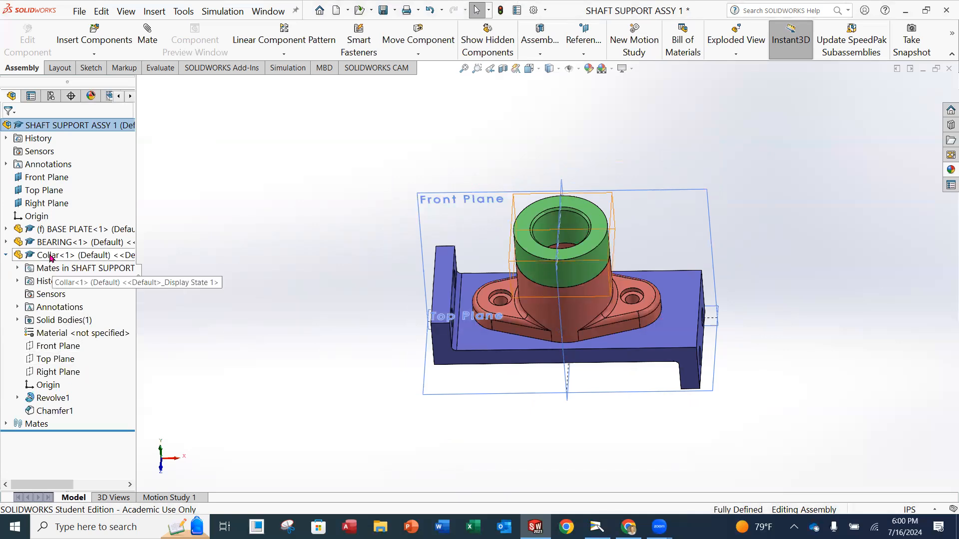
{"action": "left_click", "coordinate": [6, 255]}
{"action": "left_click", "coordinate": [148, 33]}
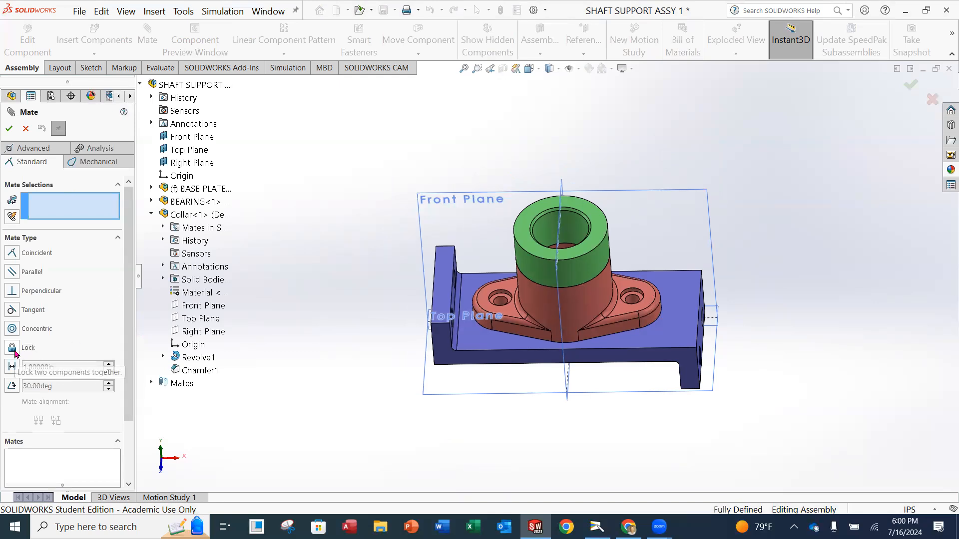
Attempt a Lock mate on Collar<1>, then cancel the Mate command after the error appears.
{"action": "left_click_drag", "start_coordinate": [132, 310], "coordinate": [133, 355]}
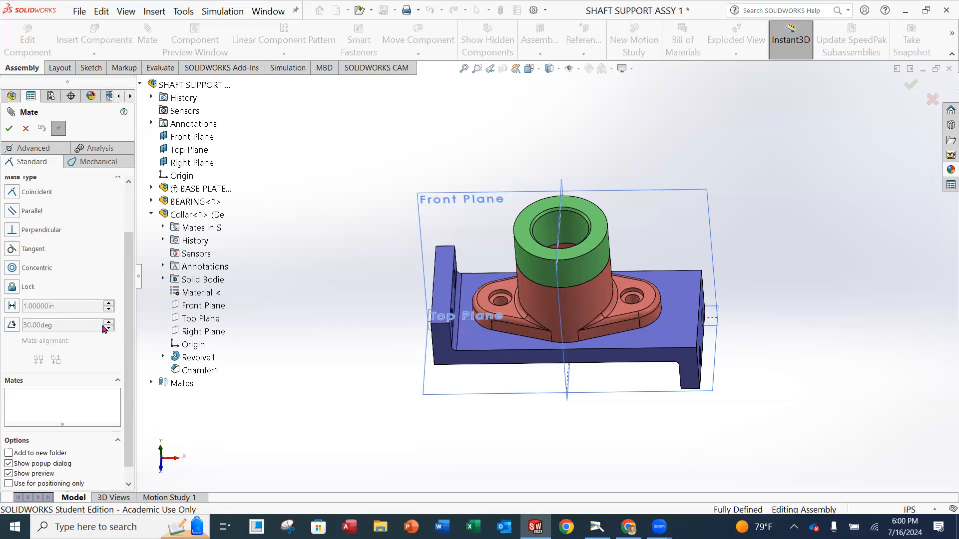
{"action": "left_click", "coordinate": [152, 215]}
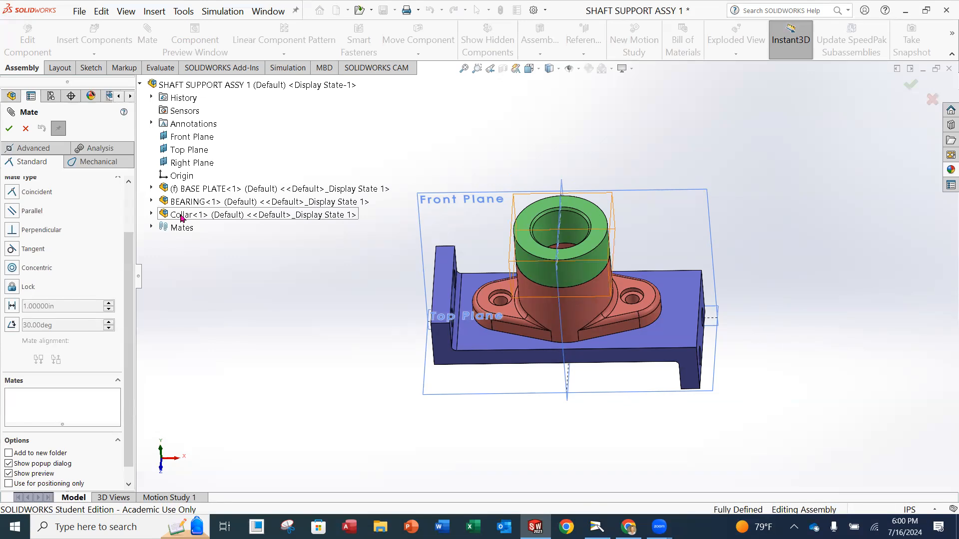
{"action": "left_click", "coordinate": [12, 288]}
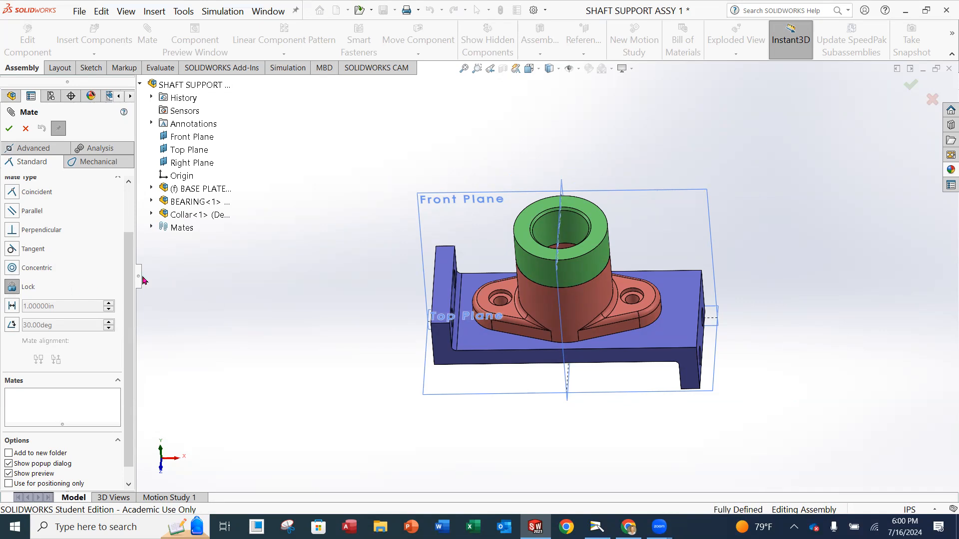
{"action": "left_click", "coordinate": [181, 215]}
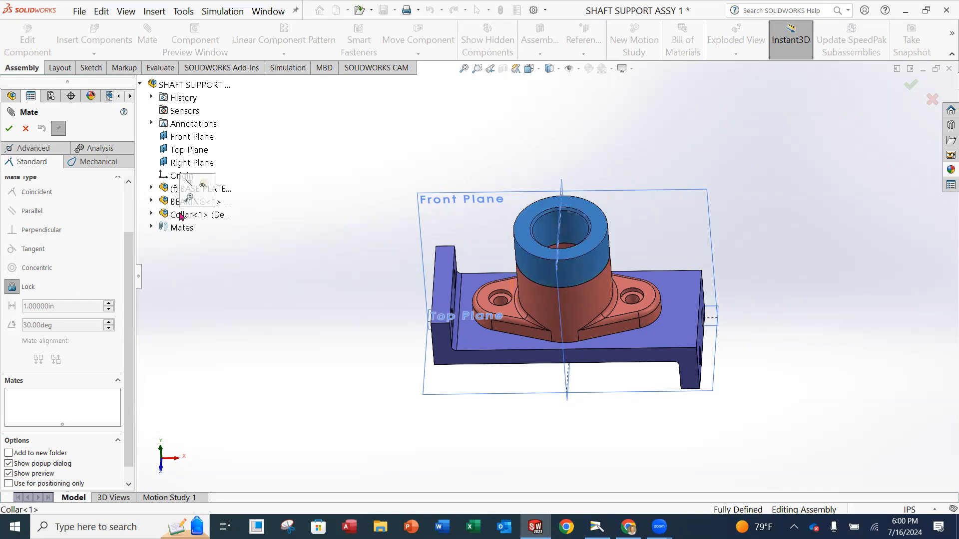
{"action": "left_click", "coordinate": [11, 287]}
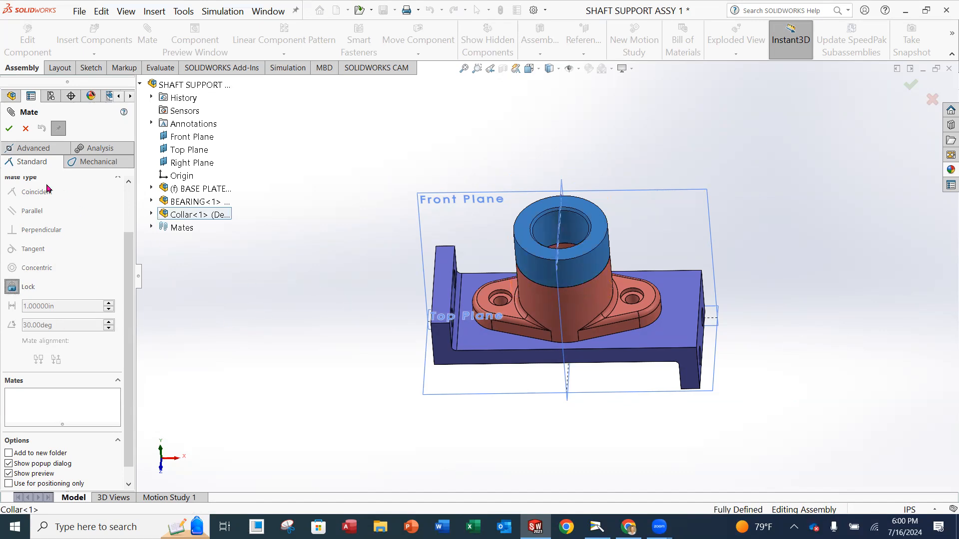
{"action": "left_click", "coordinate": [9, 128]}
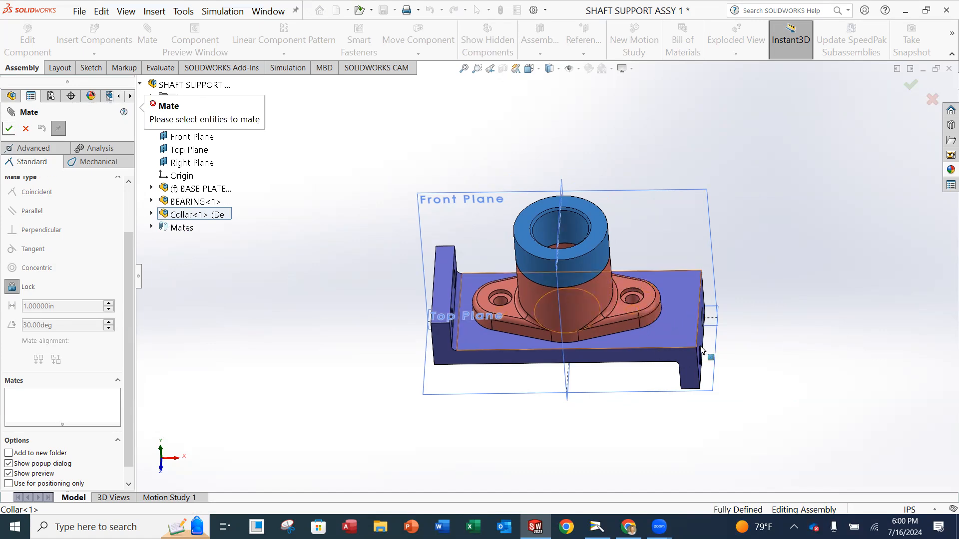
{"action": "scroll", "coordinate": [300, 264], "scroll_direction": "up", "scroll_amount": 4}
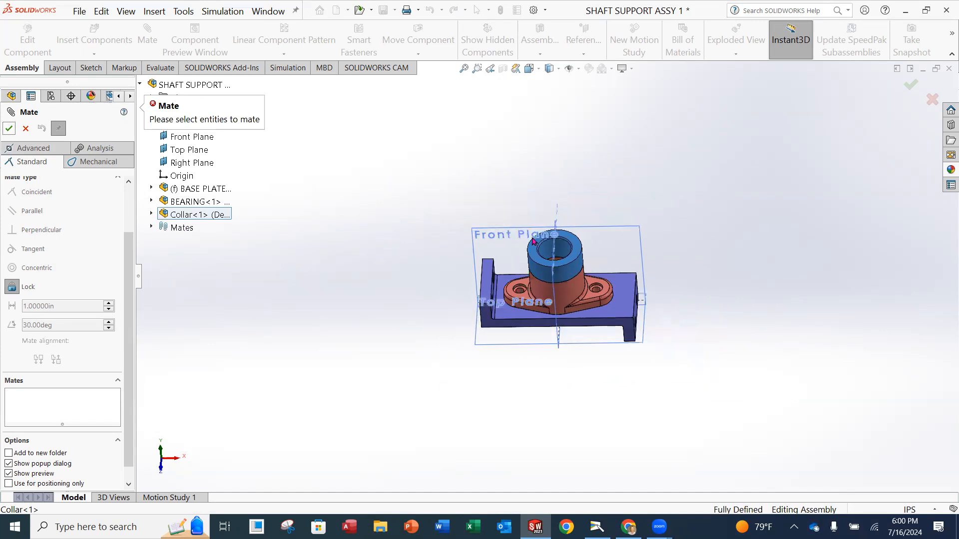
{"action": "scroll", "coordinate": [448, 225], "scroll_direction": "down", "scroll_amount": 2}
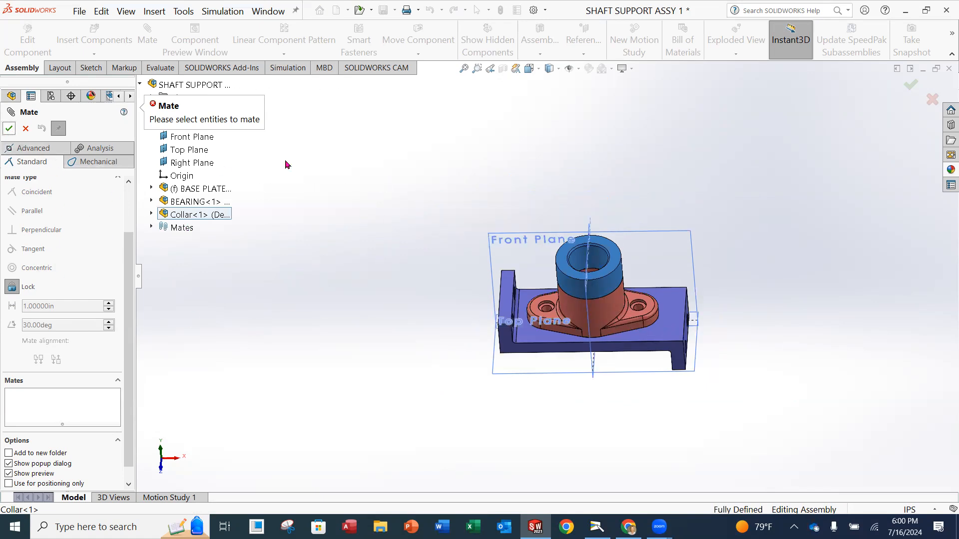
{"action": "left_click", "coordinate": [25, 128]}
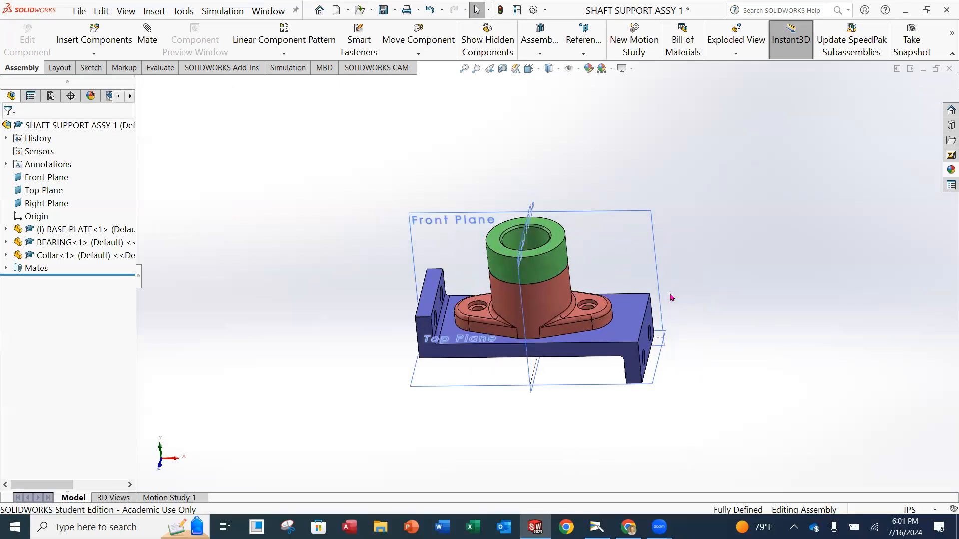
Orbit to view the assembly's left side and base plate end, then show the textbook's Cap-Screw page.
{"action": "scroll", "coordinate": [669, 298], "scroll_direction": "down", "scroll_amount": 2}
{"action": "middle_click_drag", "start_coordinate": [535, 325], "coordinate": [589, 329]}
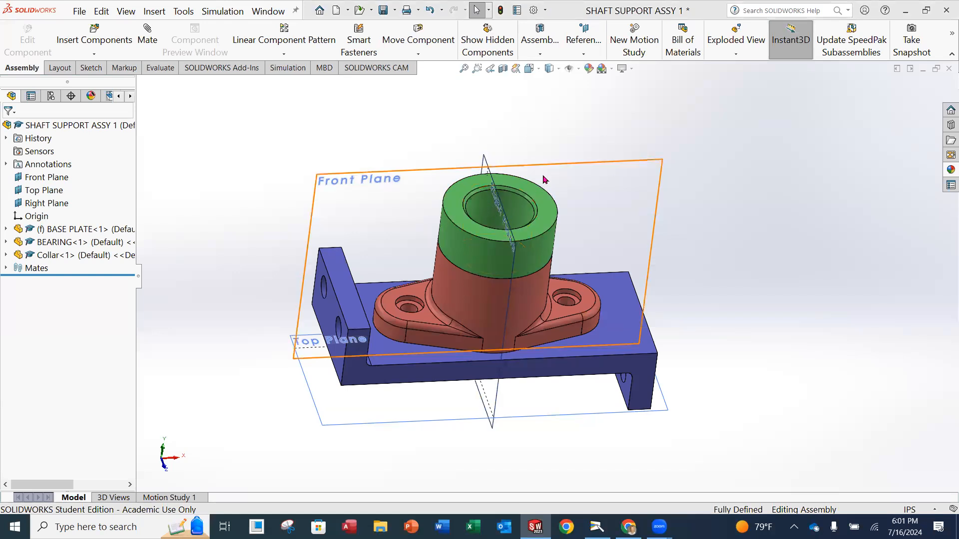
{"action": "middle_click_drag", "start_coordinate": [664, 230], "coordinate": [636, 223]}
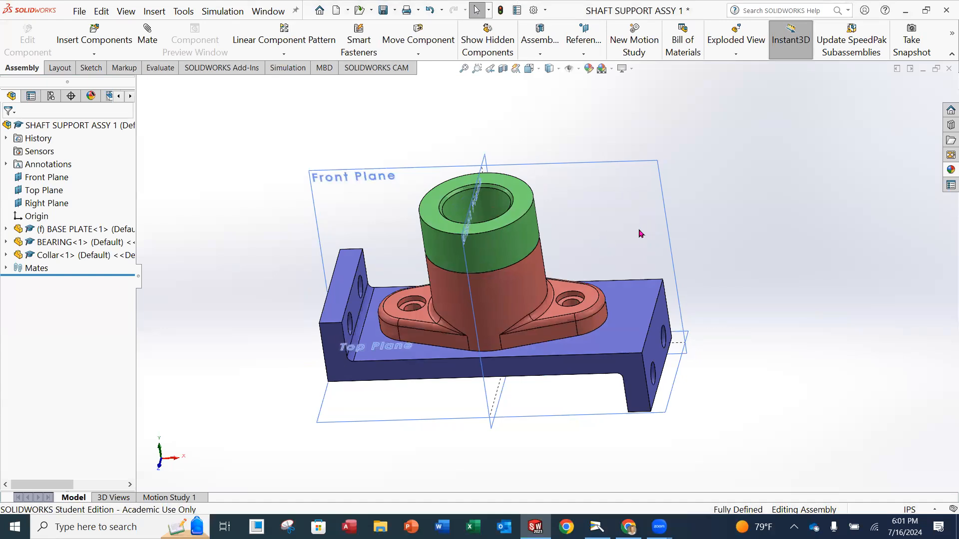
{"action": "left_click", "coordinate": [597, 527]}
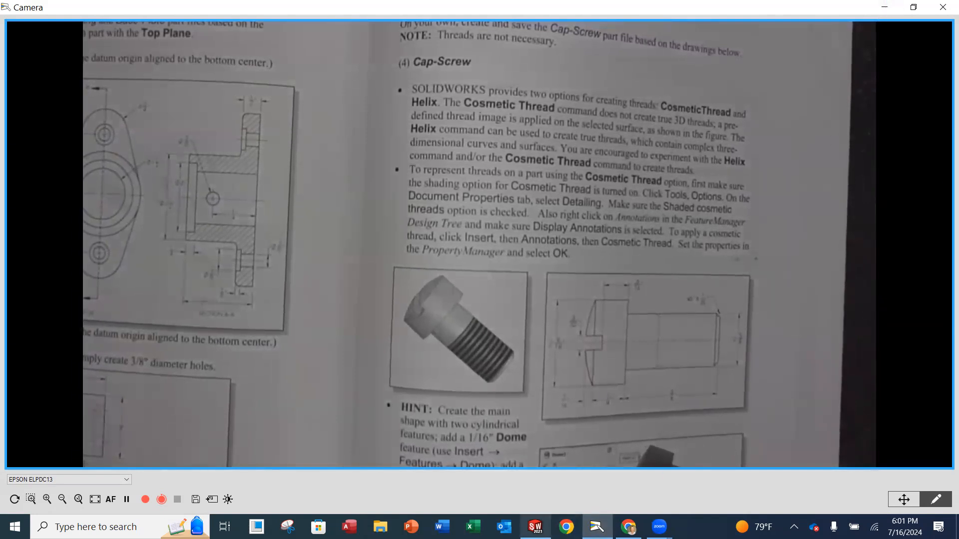
{"action": "mouse_move", "coordinate": [535, 527]}
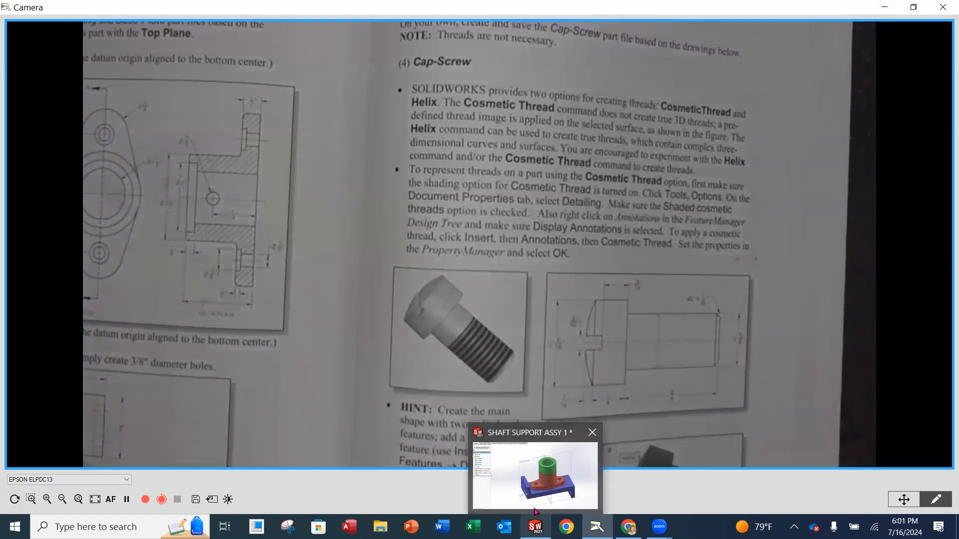
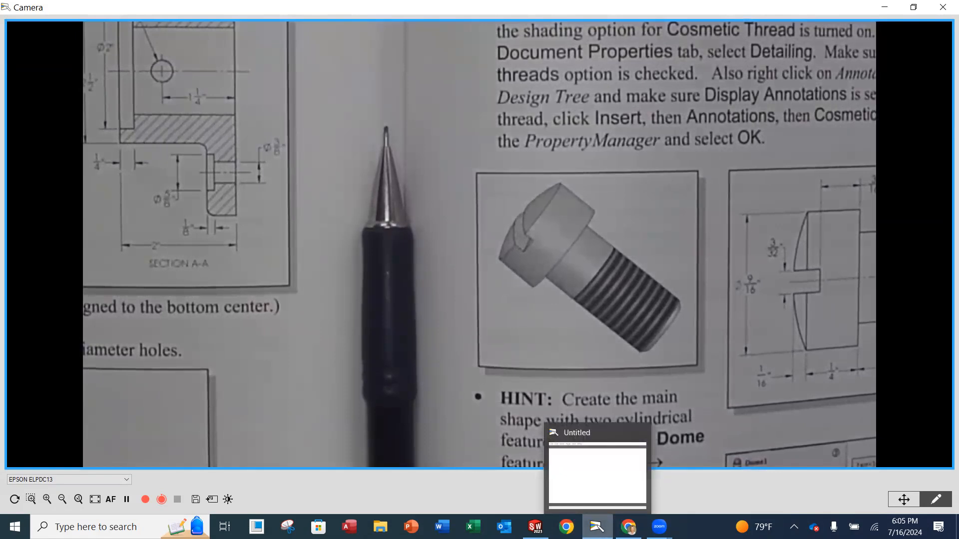
Switch from the Camera app back to the SHAFT SUPPORT ASSY 1 window.
{"action": "left_click", "coordinate": [589, 462]}
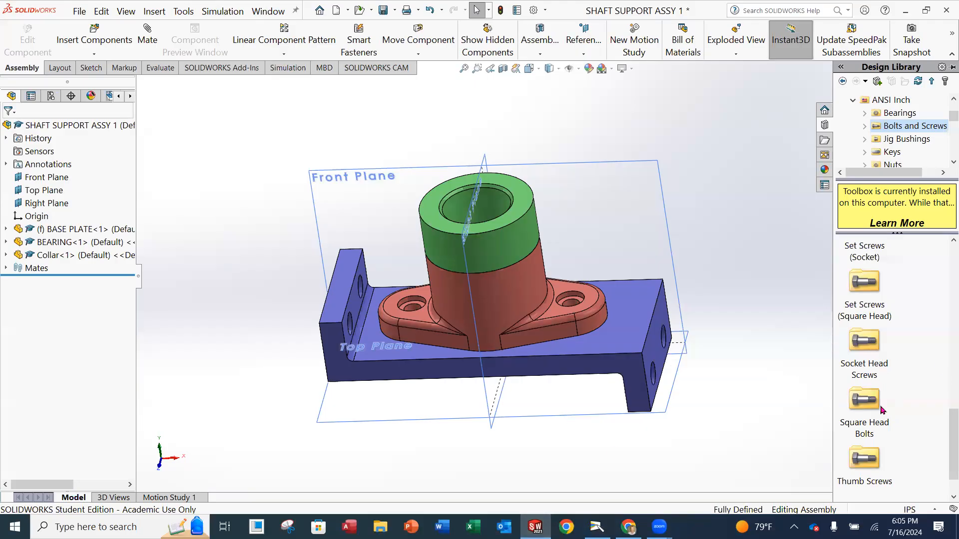
Drag a Socket Head Cap Screw from Toolbox's Socket Head Screws into the assembly.
{"action": "scroll", "coordinate": [901, 420], "scroll_direction": "down", "scroll_amount": 1}
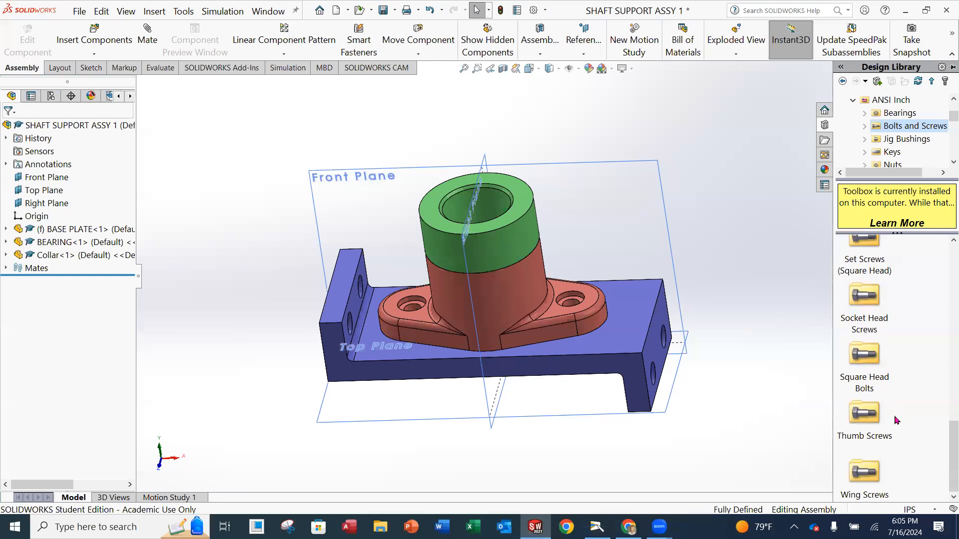
{"action": "left_click", "coordinate": [871, 305]}
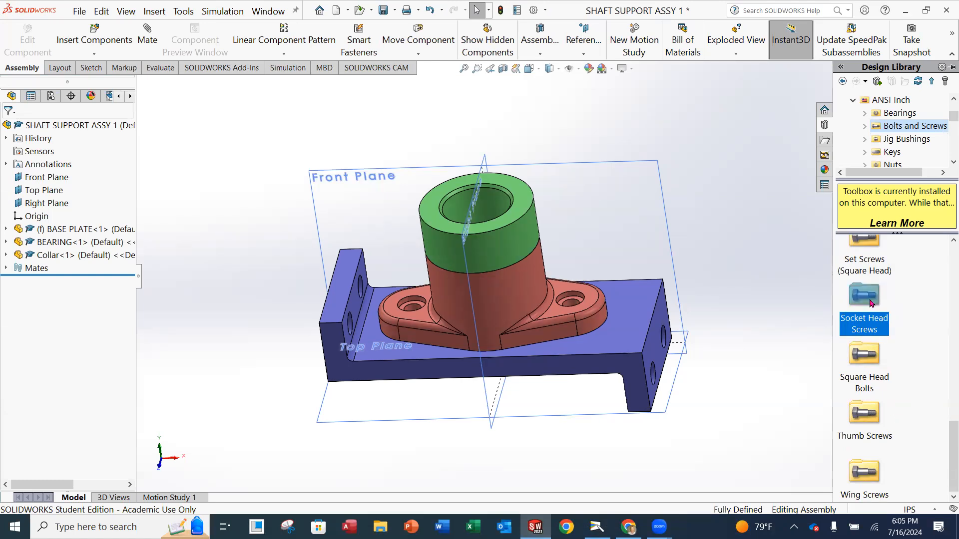
{"action": "double_click", "coordinate": [871, 307]}
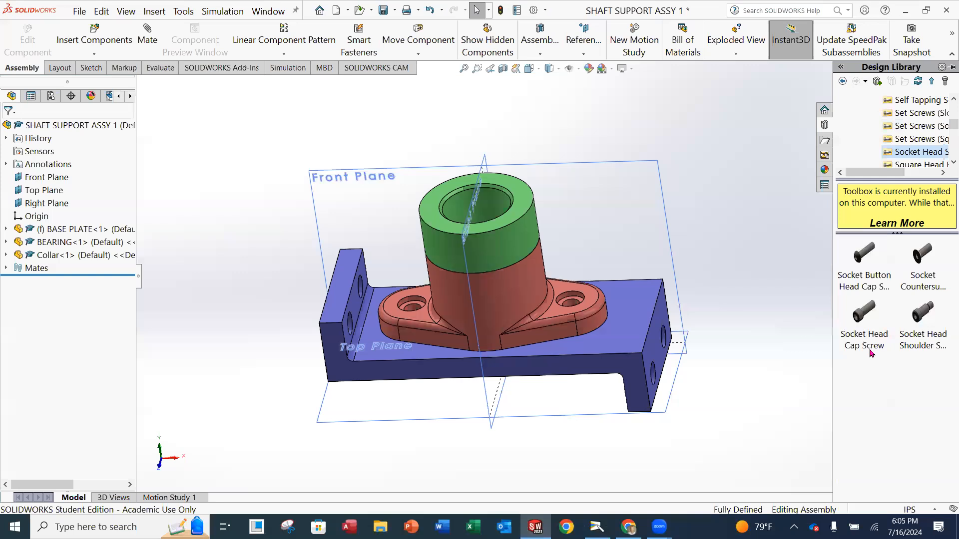
{"action": "mouse_move", "coordinate": [873, 352]}
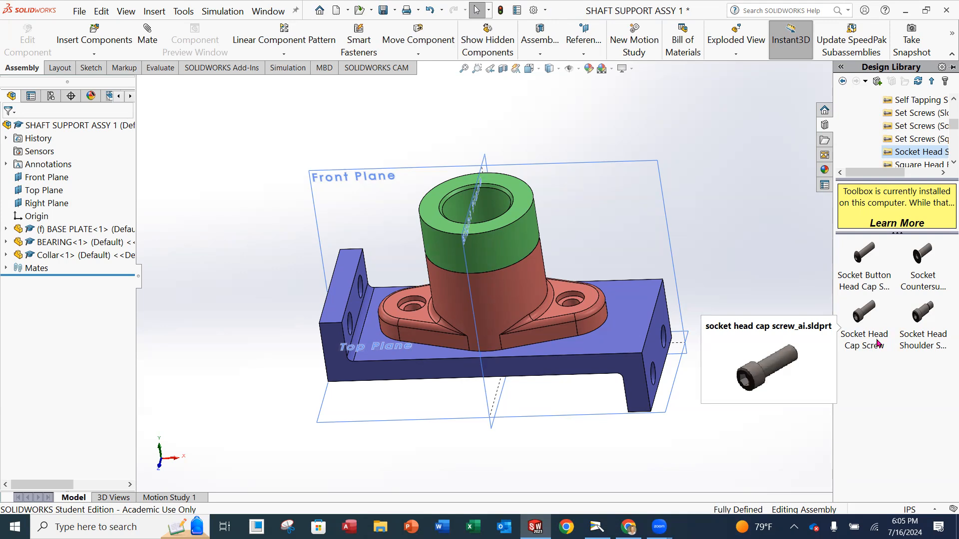
{"action": "left_click_drag", "start_coordinate": [878, 342], "coordinate": [709, 232]}
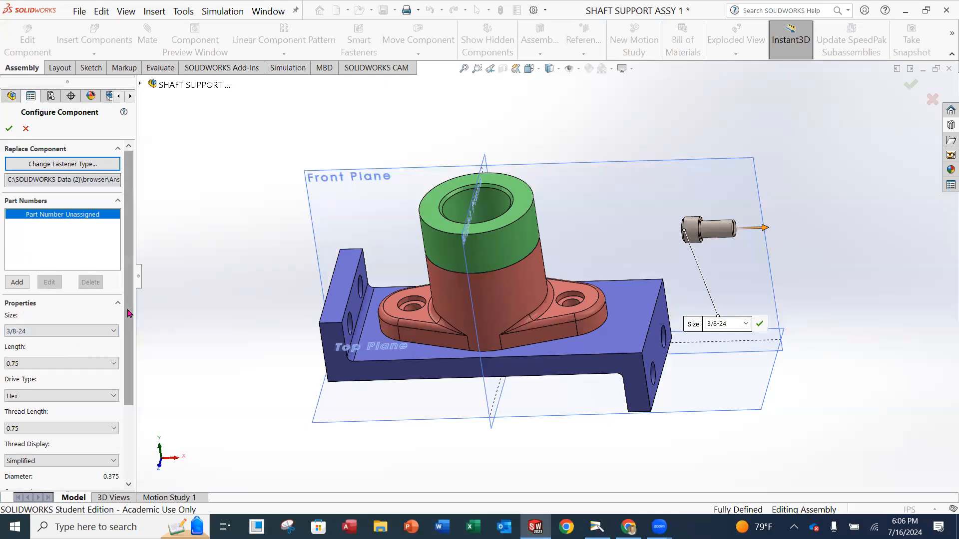
Configure the screw as size 3/8-24, length 0.75, Simplified thread display, and confirm.
{"action": "scroll", "coordinate": [80, 324], "scroll_direction": "down", "scroll_amount": 1}
{"action": "left_click", "coordinate": [53, 281]}
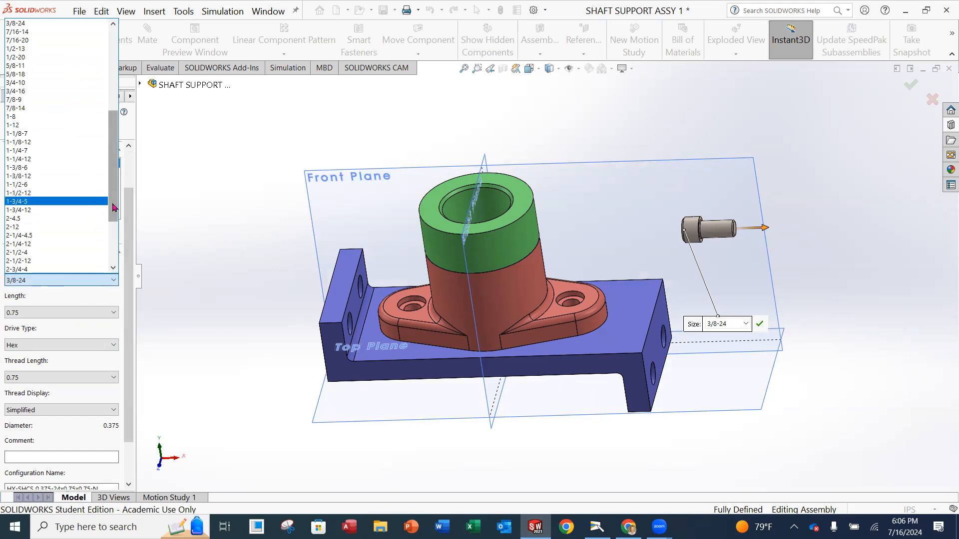
{"action": "scroll", "coordinate": [65, 200], "scroll_direction": "up", "scroll_amount": 2}
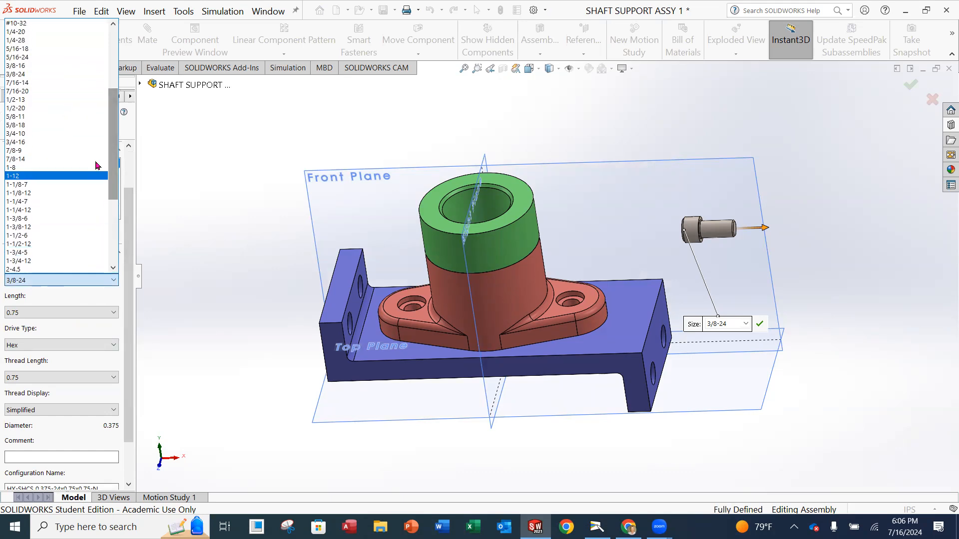
{"action": "left_click", "coordinate": [65, 74]}
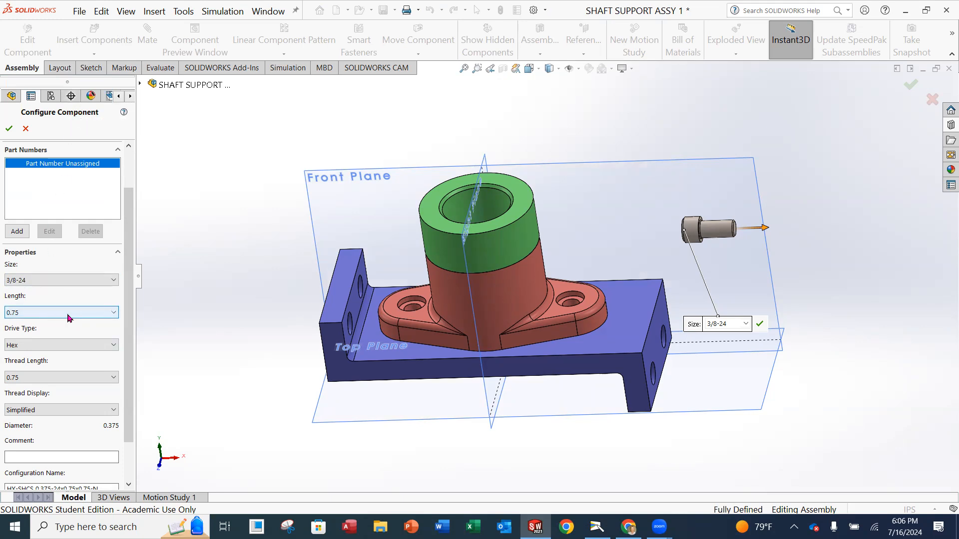
{"action": "left_click", "coordinate": [114, 314]}
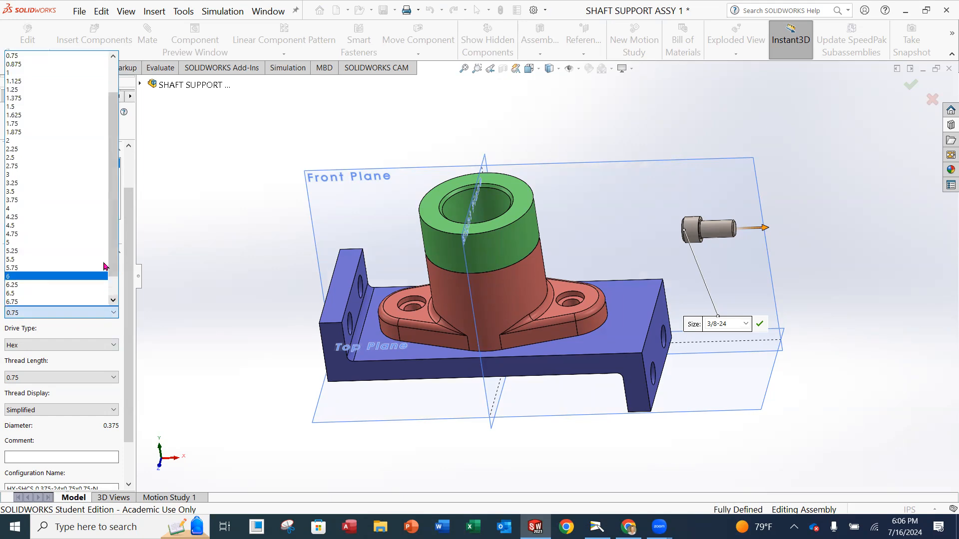
{"action": "left_click_drag", "start_coordinate": [112, 230], "coordinate": [113, 217]}
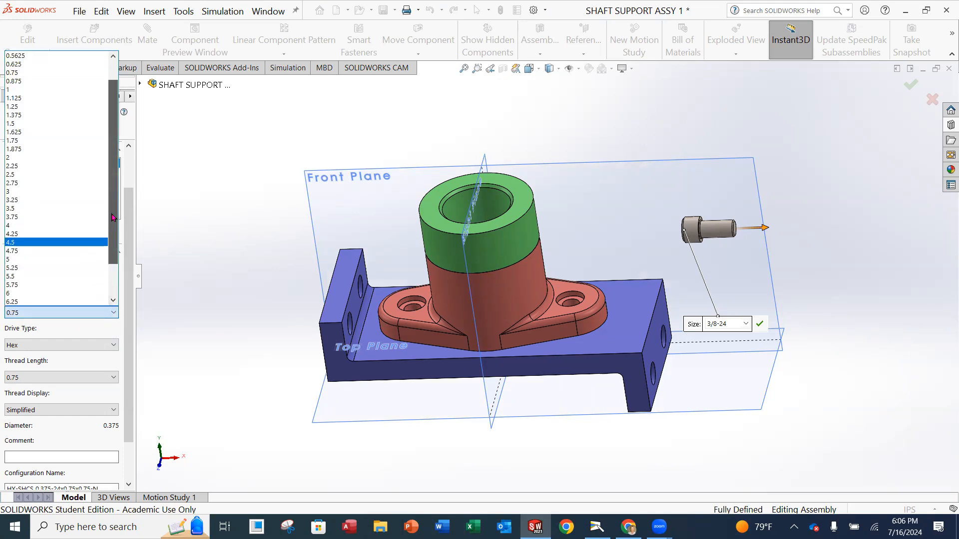
{"action": "left_click", "coordinate": [60, 73]}
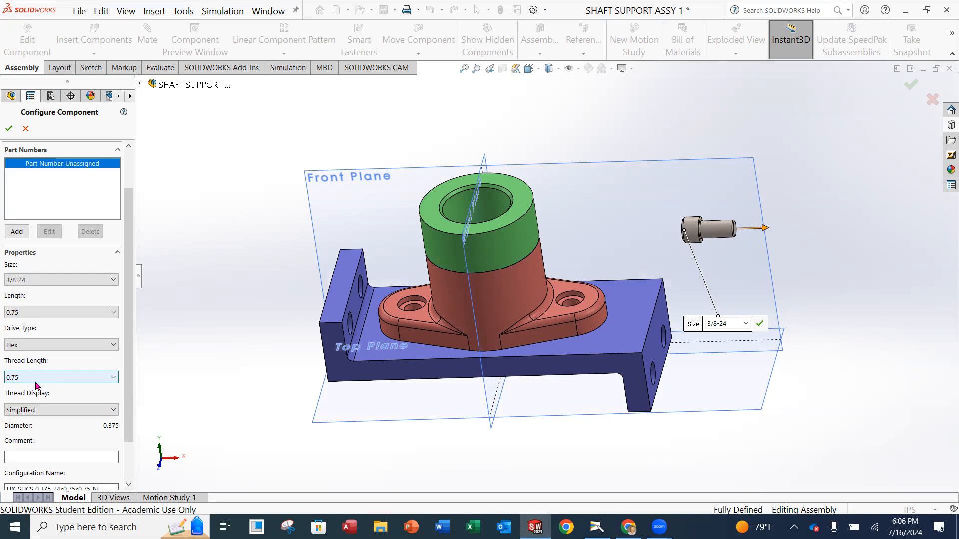
{"action": "left_click", "coordinate": [50, 413]}
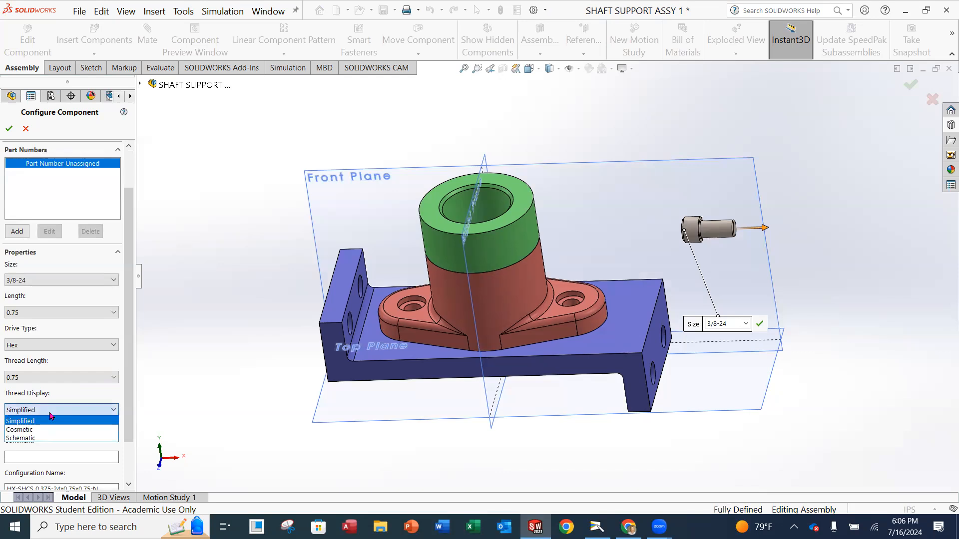
{"action": "left_click", "coordinate": [51, 412]}
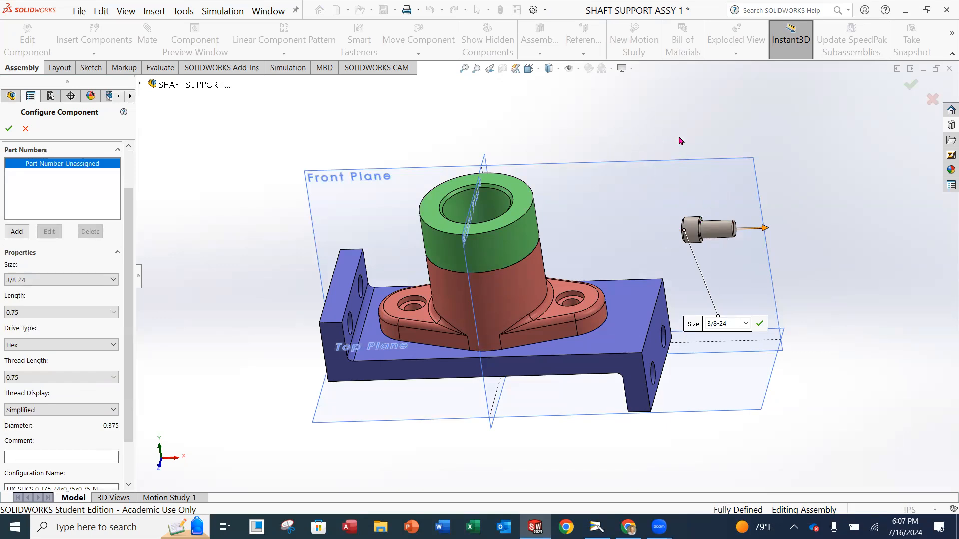
{"action": "left_click", "coordinate": [9, 129]}
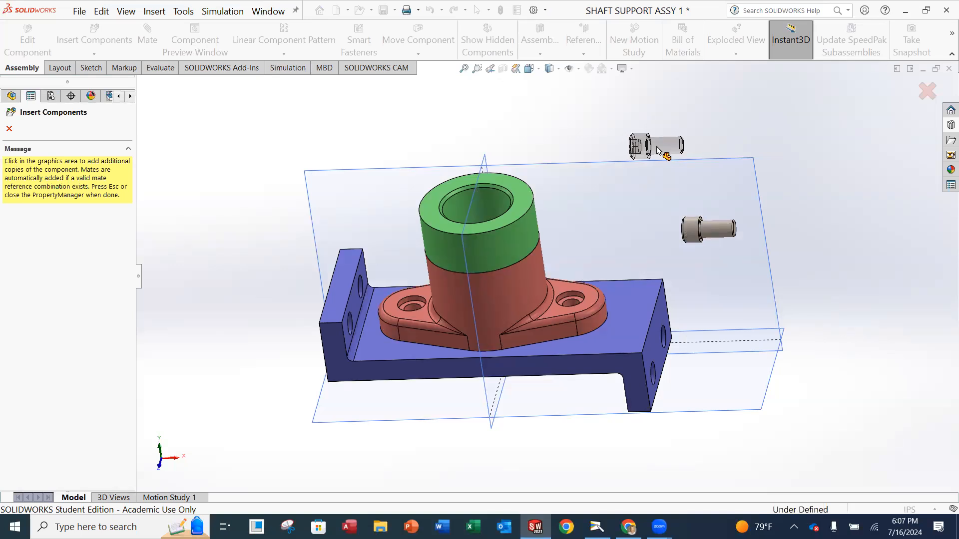
Place a second socket head cap screw beside the first, then stop inserting copies.
{"action": "left_click", "coordinate": [660, 150]}
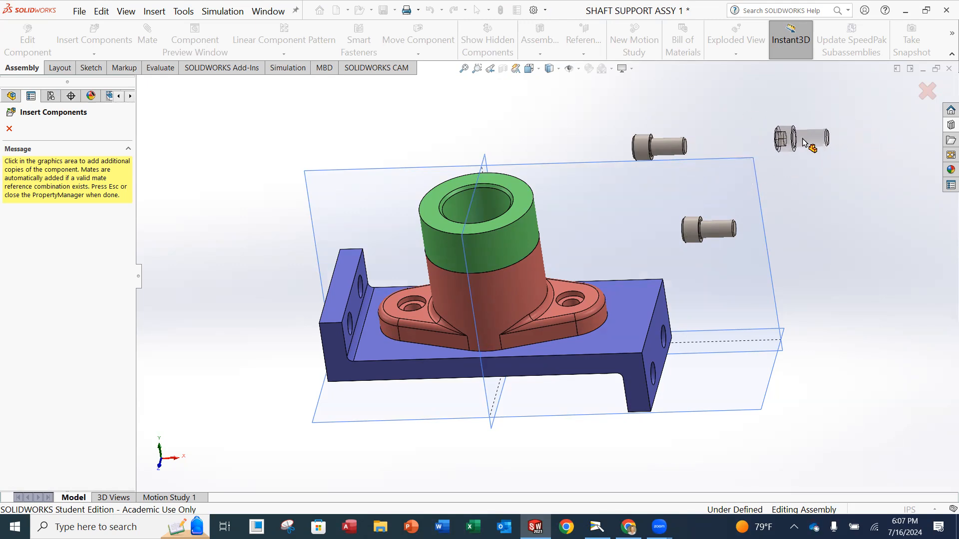
{"action": "key", "text": "Escape"}
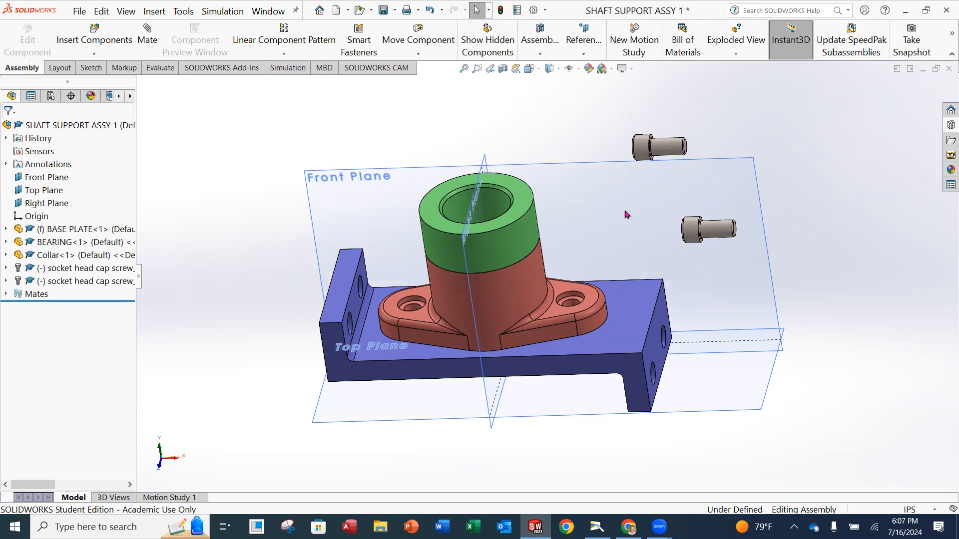
{"action": "scroll", "coordinate": [608, 201], "scroll_direction": "down", "scroll_amount": 3}
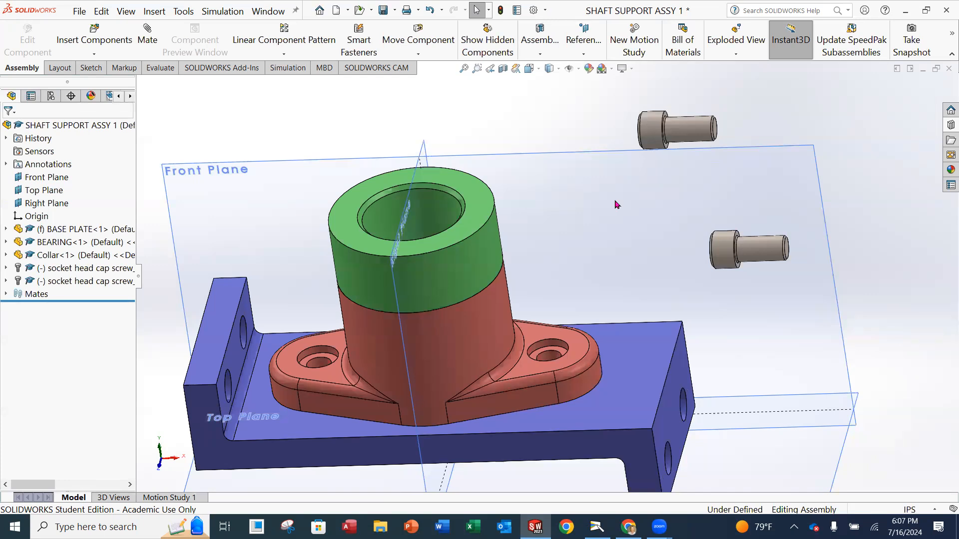
Begin a mate between the upper screw's shaft and the bearing's .375 hole, then clear the selections.
{"action": "left_click", "coordinate": [150, 40]}
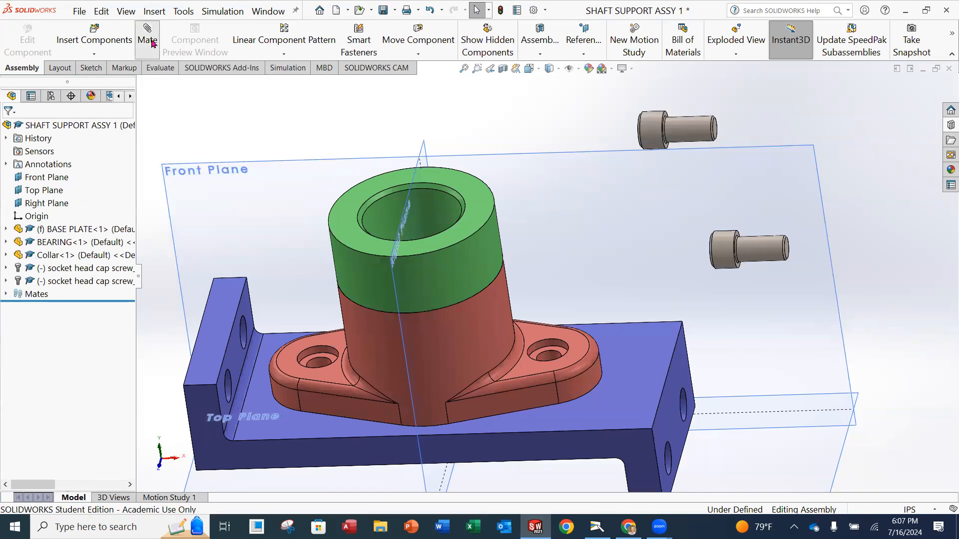
{"action": "left_click", "coordinate": [688, 131]}
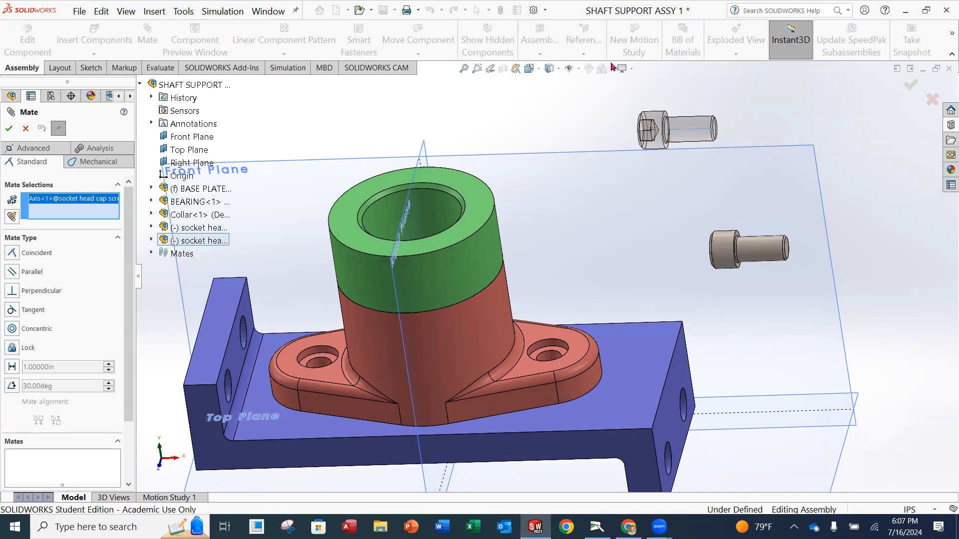
{"action": "key", "text": "Escape"}
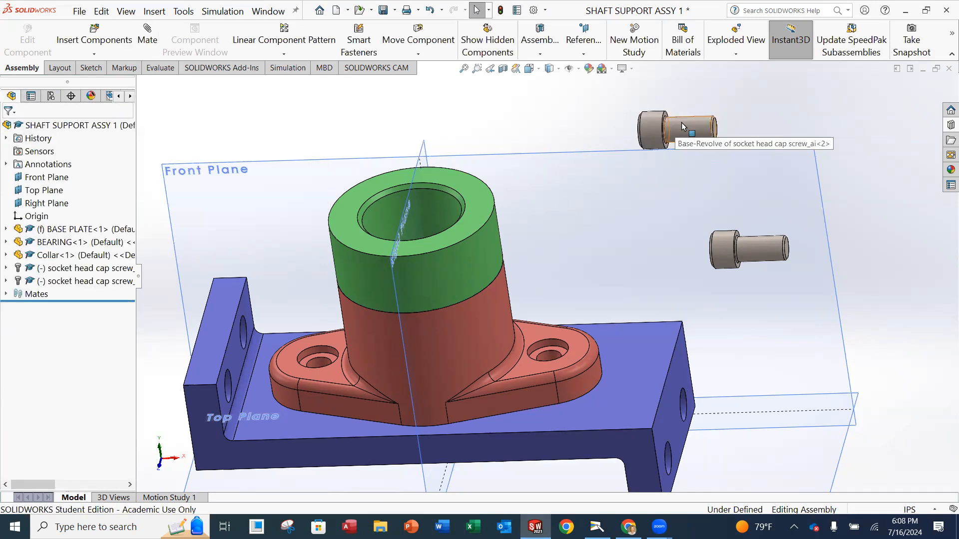
{"action": "left_click", "coordinate": [689, 129]}
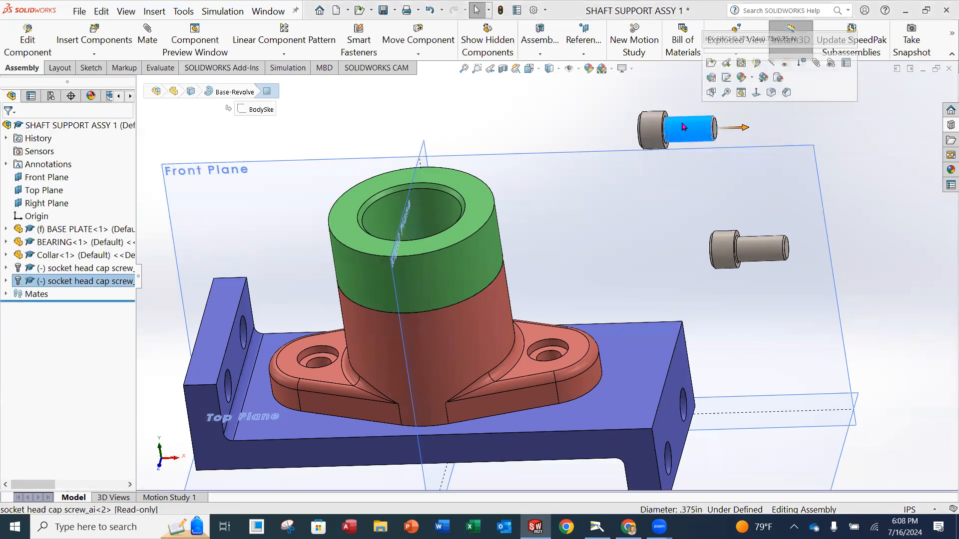
{"action": "left_click", "coordinate": [317, 364]}
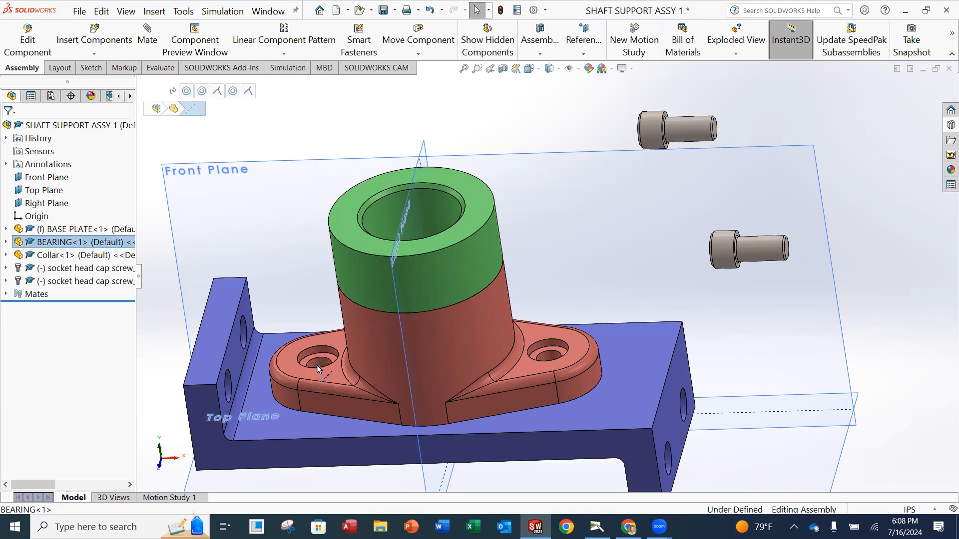
{"action": "left_click", "coordinate": [333, 156]}
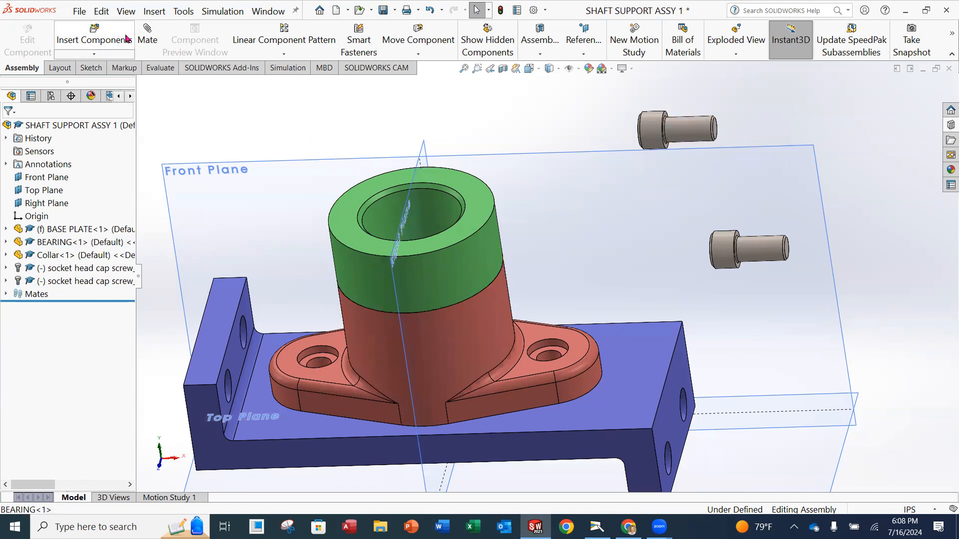
Mate the upper screw's shaft concentric with the bearing's left 0.375 hole.
{"action": "left_click", "coordinate": [148, 36]}
{"action": "left_click", "coordinate": [692, 125]}
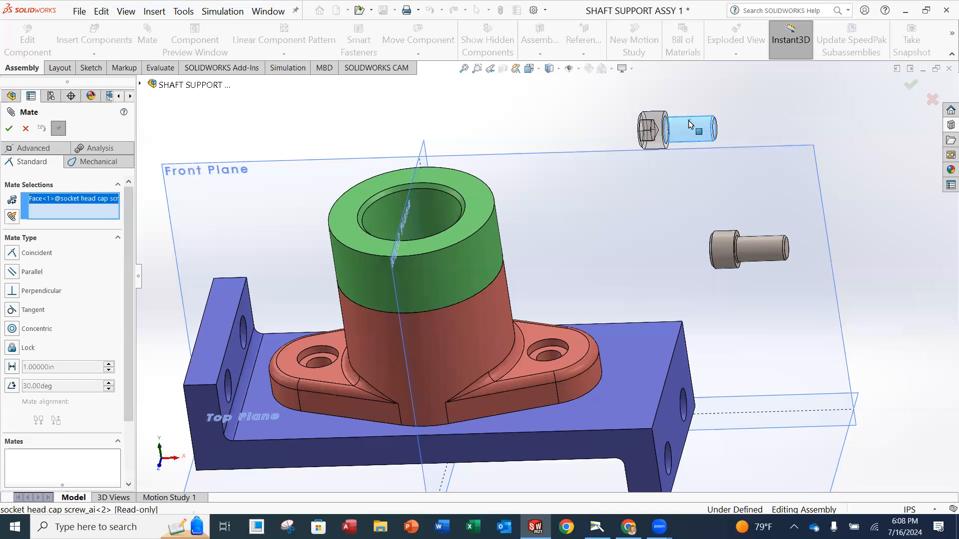
{"action": "left_click", "coordinate": [314, 361]}
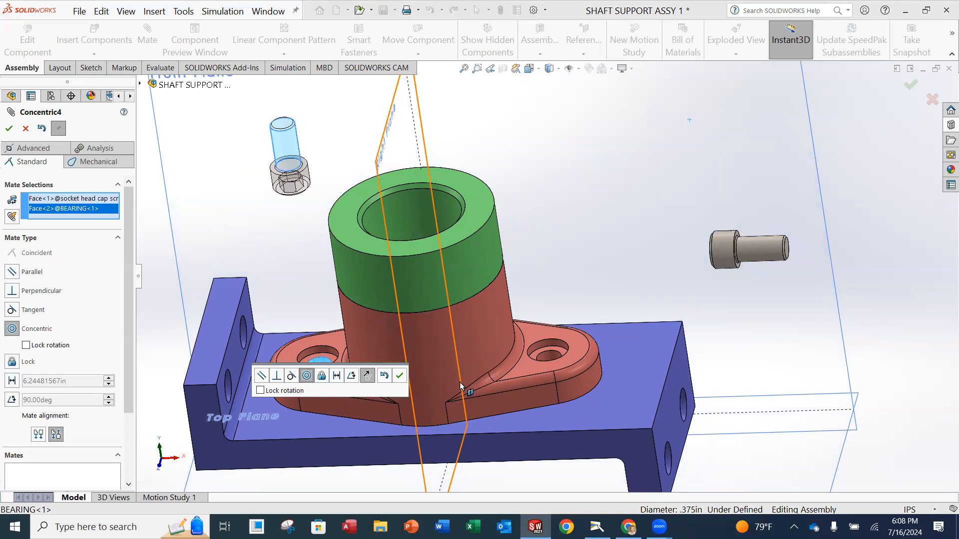
{"action": "left_click", "coordinate": [9, 129]}
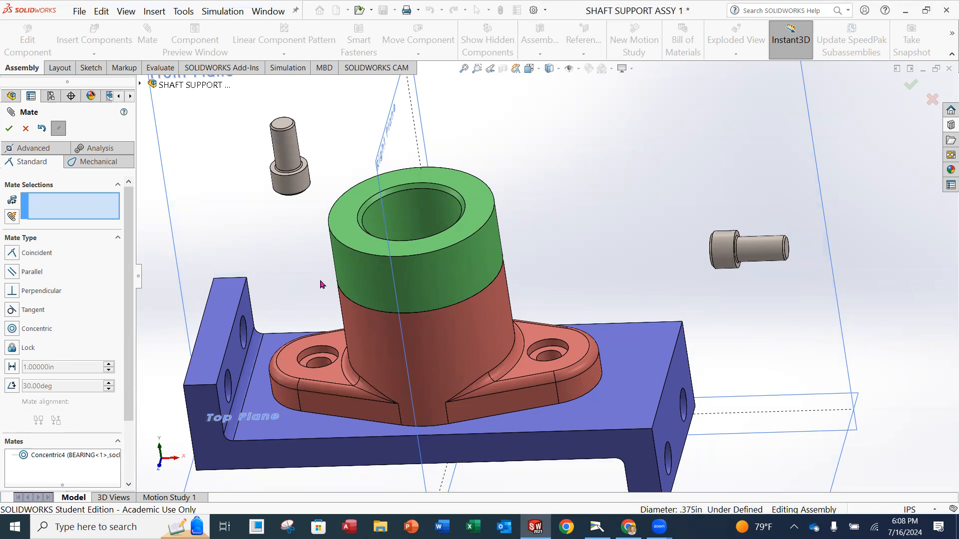
Drag the concentric-mated screw to test its freedom, then leave mate editing.
{"action": "left_click_drag", "start_coordinate": [290, 159], "coordinate": [313, 195]}
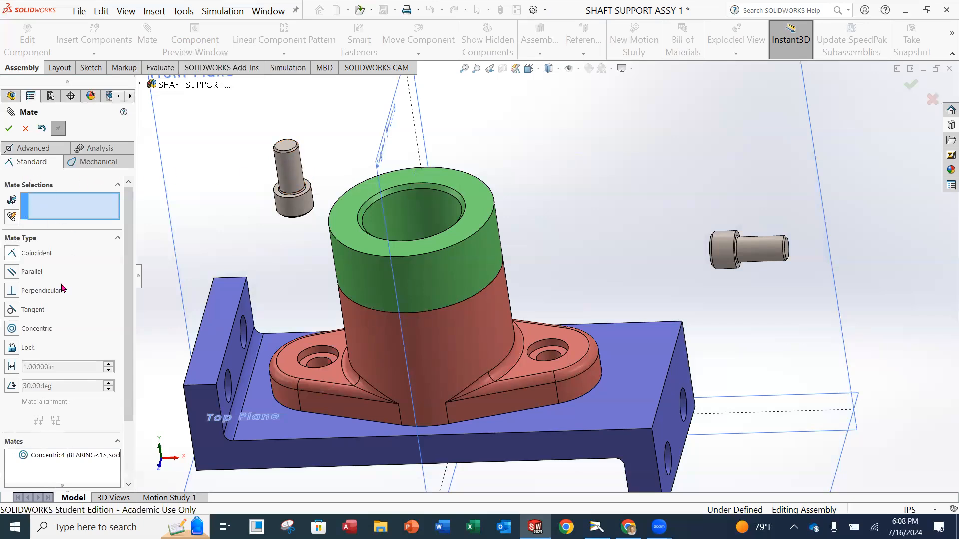
{"action": "left_click_drag", "start_coordinate": [129, 334], "coordinate": [132, 355]}
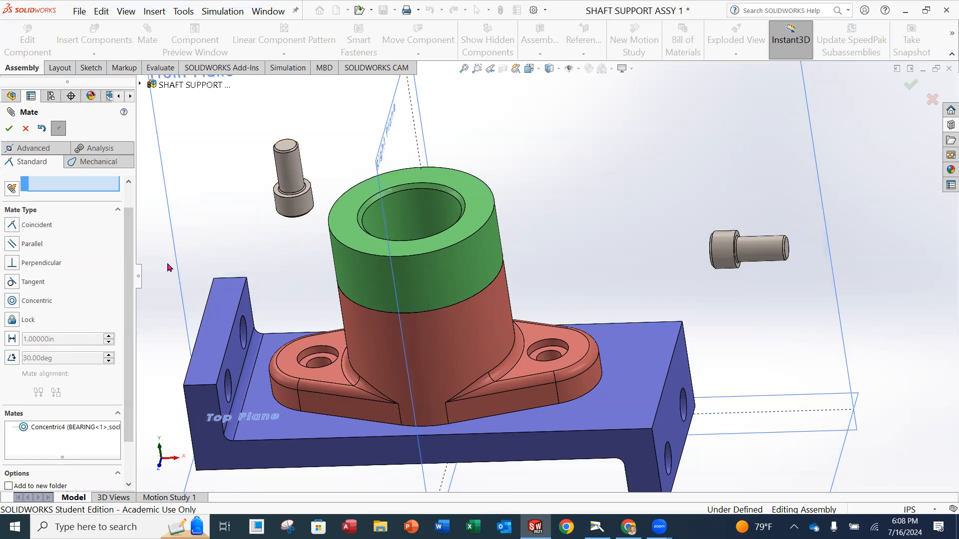
{"action": "left_click", "coordinate": [290, 165]}
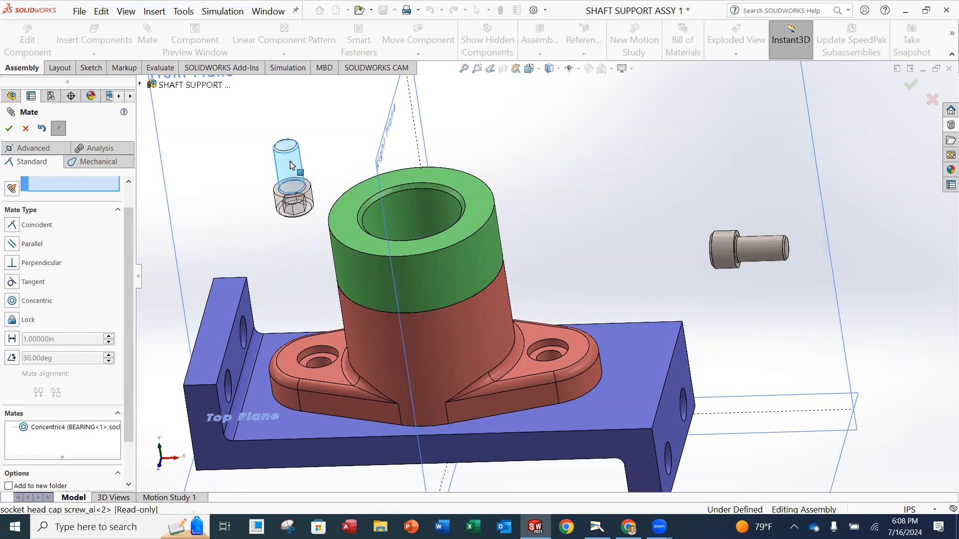
{"action": "key", "text": "Escape"}
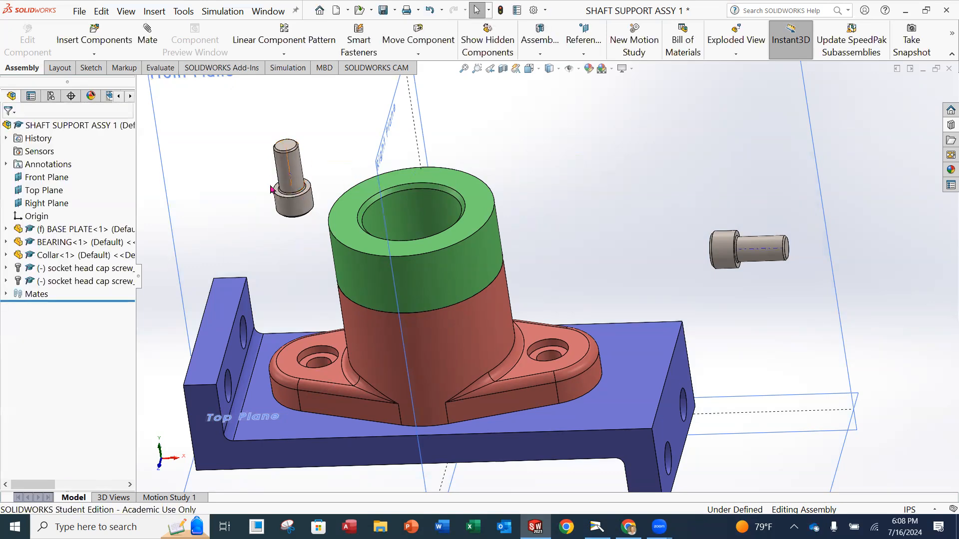
Select the first screw's shoulder and the bearing's counterbore floor for a Coincident mate.
{"action": "left_click", "coordinate": [145, 36]}
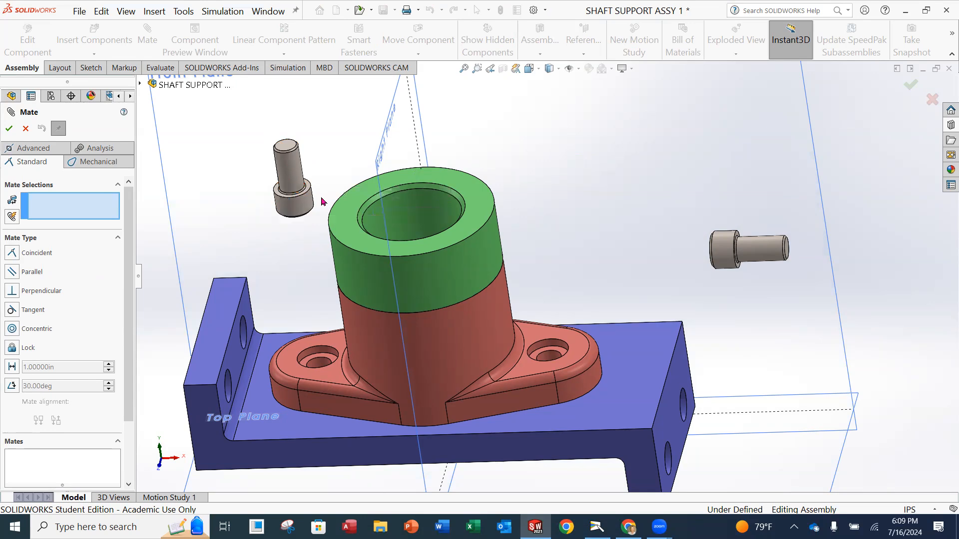
{"action": "scroll", "coordinate": [299, 246], "scroll_direction": "down", "scroll_amount": 3}
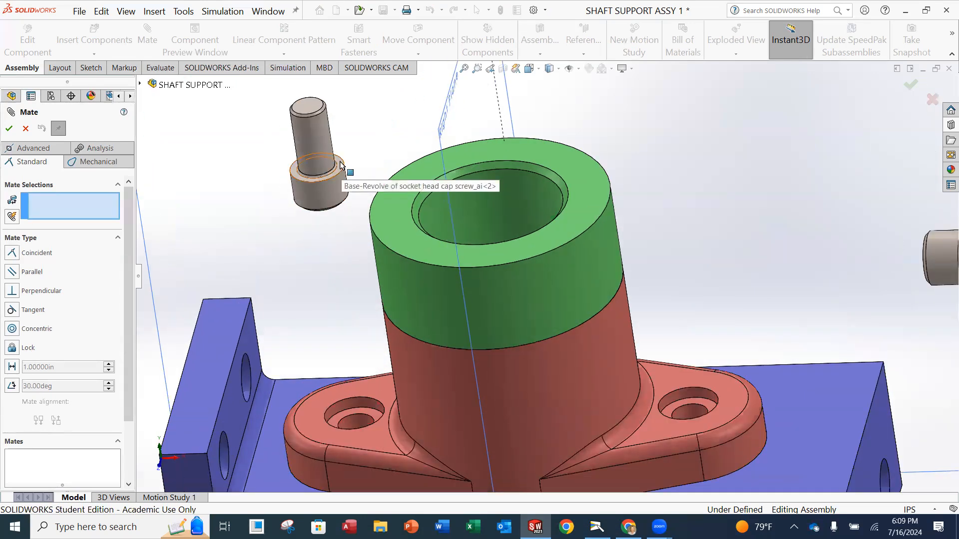
{"action": "scroll", "coordinate": [342, 167], "scroll_direction": "down", "scroll_amount": 3}
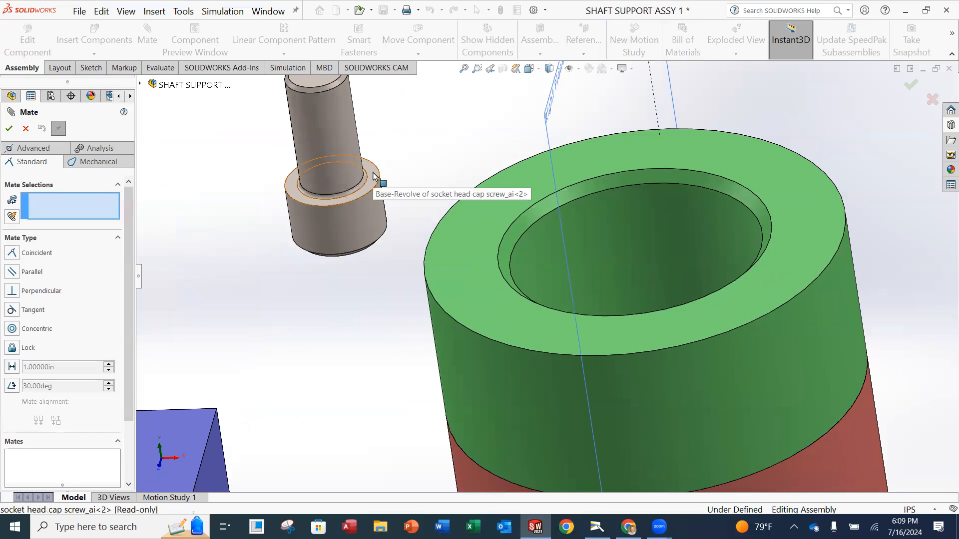
{"action": "left_click", "coordinate": [376, 186]}
{"action": "key", "text": "z"}
{"action": "key", "text": "z"}
{"action": "key", "text": "z"}
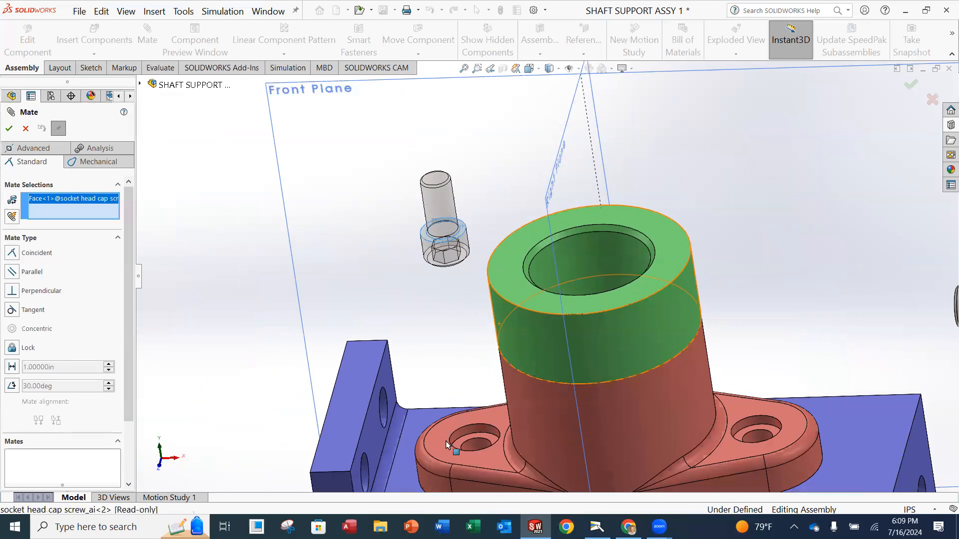
{"action": "scroll", "coordinate": [475, 441], "scroll_direction": "down", "scroll_amount": 5}
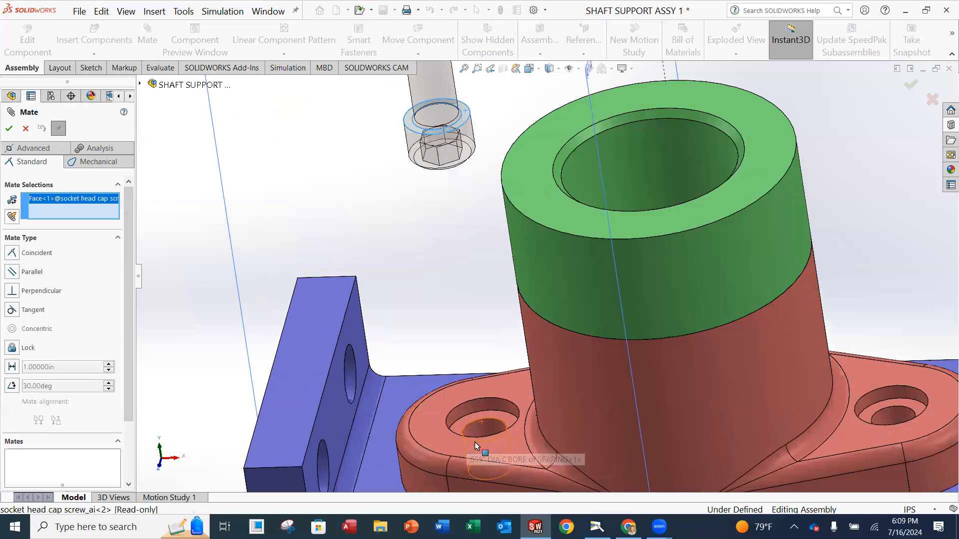
{"action": "left_click", "coordinate": [464, 398]}
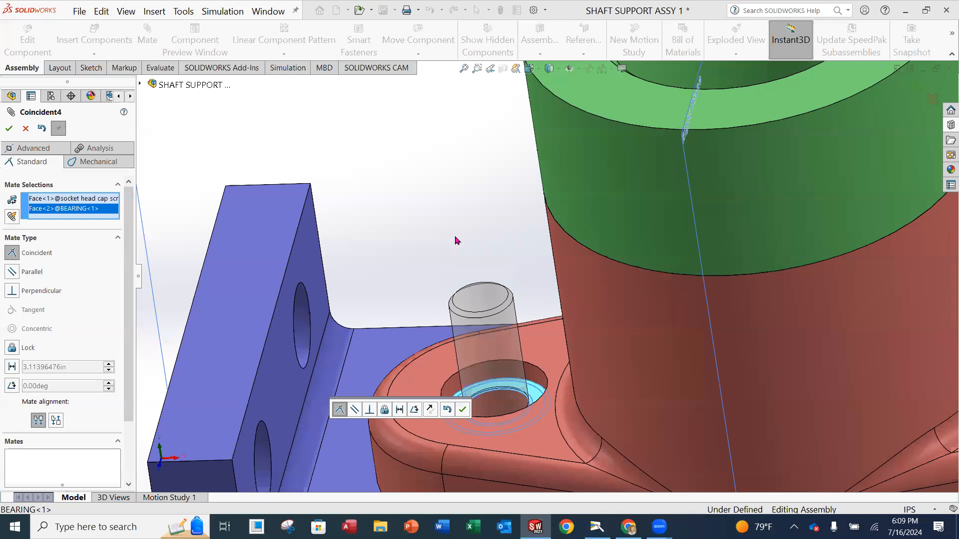
Flip the coincident mate to Anti-Aligned so the head points up, dismissing the warning.
{"action": "scroll", "coordinate": [465, 288], "scroll_direction": "down", "scroll_amount": 1}
{"action": "scroll", "coordinate": [500, 398], "scroll_direction": "up", "scroll_amount": 3}
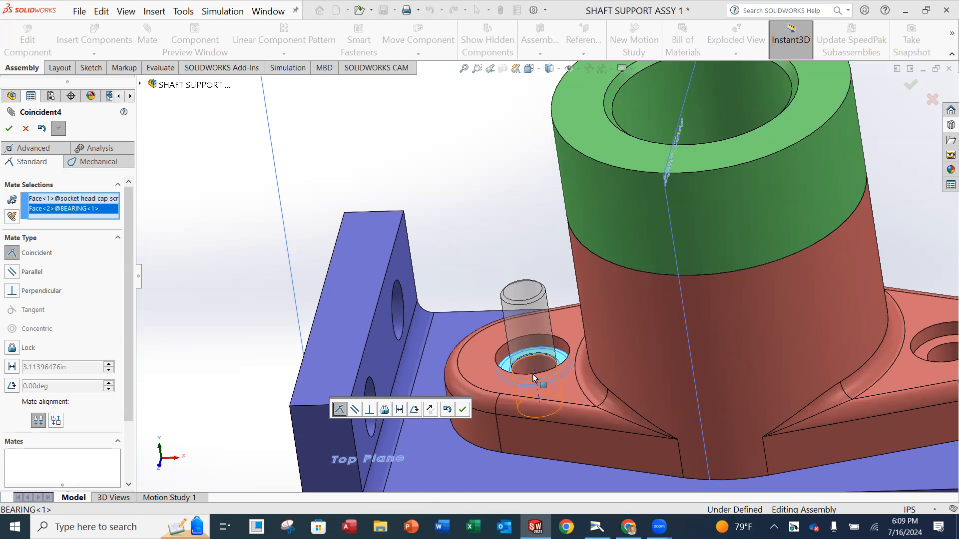
{"action": "left_click", "coordinate": [56, 422]}
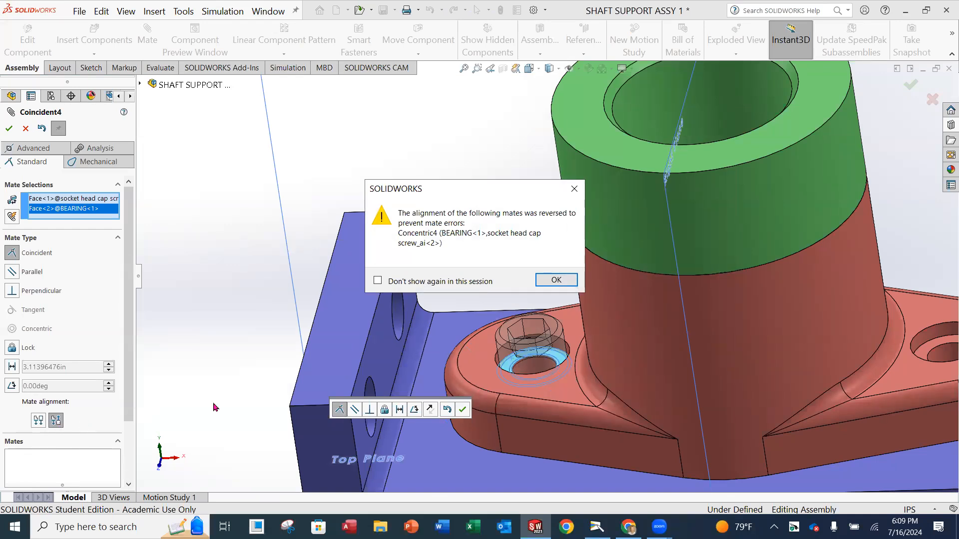
{"action": "left_click", "coordinate": [556, 280]}
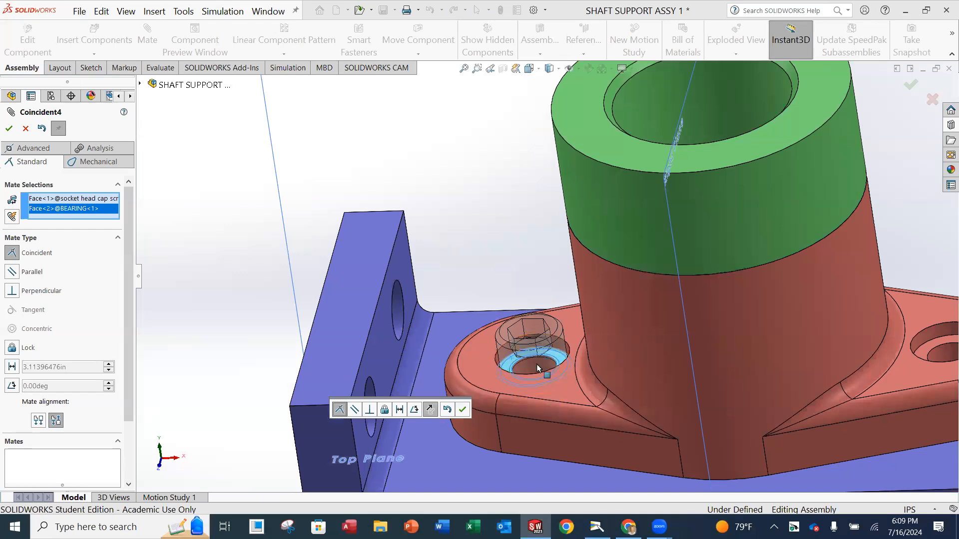
{"action": "scroll", "coordinate": [557, 392], "scroll_direction": "down", "scroll_amount": 3}
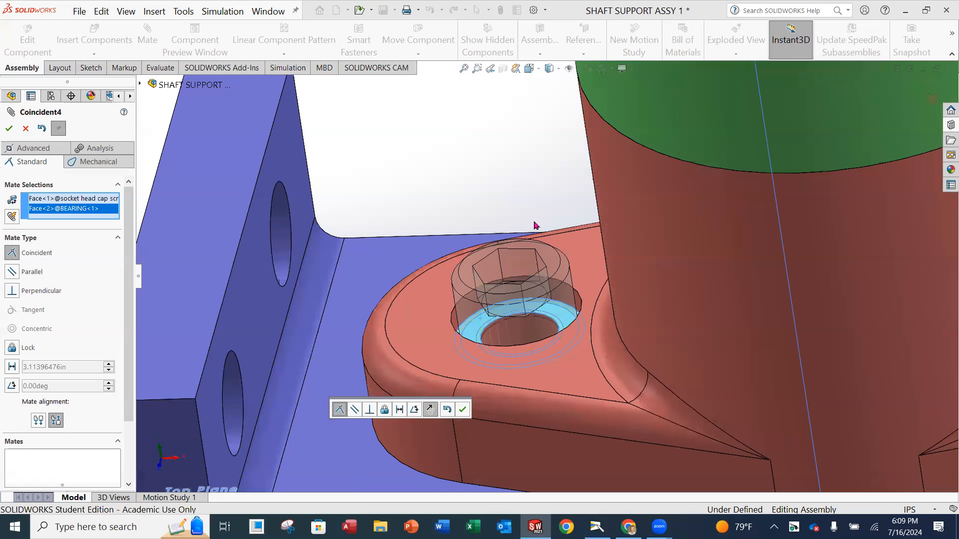
{"action": "scroll", "coordinate": [534, 228], "scroll_direction": "up", "scroll_amount": 4}
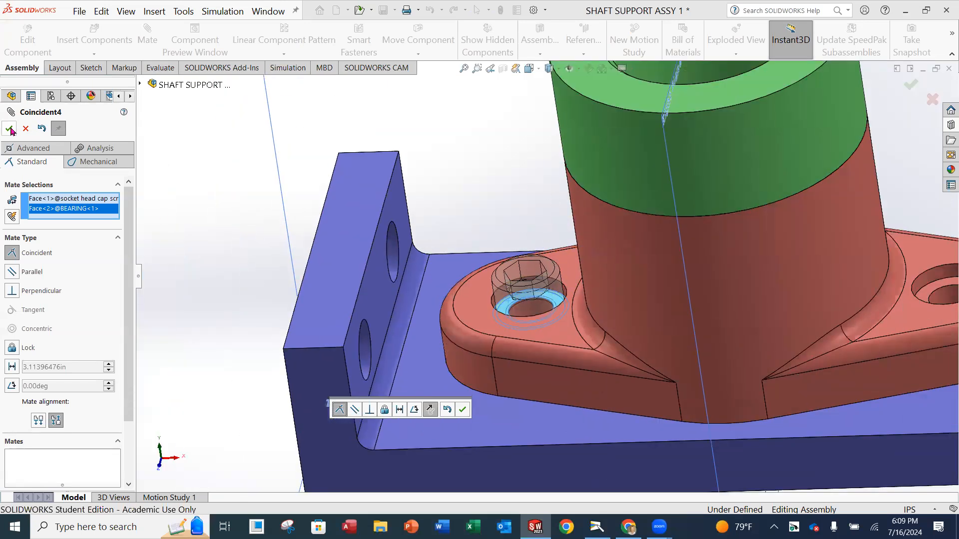
Accept Coincident4 and make the second screw's shaft concentric with the bearing's other hole.
{"action": "left_click", "coordinate": [10, 129]}
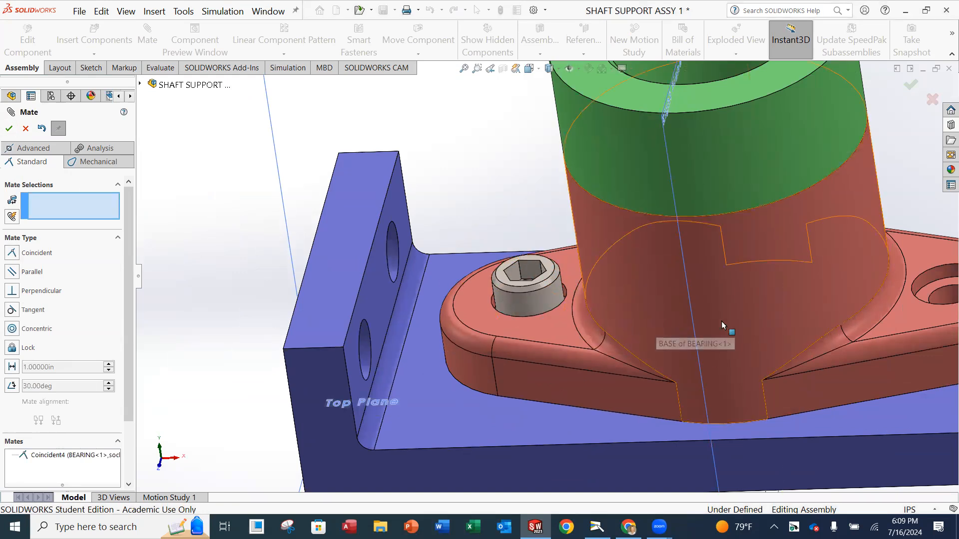
{"action": "scroll", "coordinate": [722, 325], "scroll_direction": "up", "scroll_amount": 5}
{"action": "scroll", "coordinate": [859, 262], "scroll_direction": "down", "scroll_amount": 3}
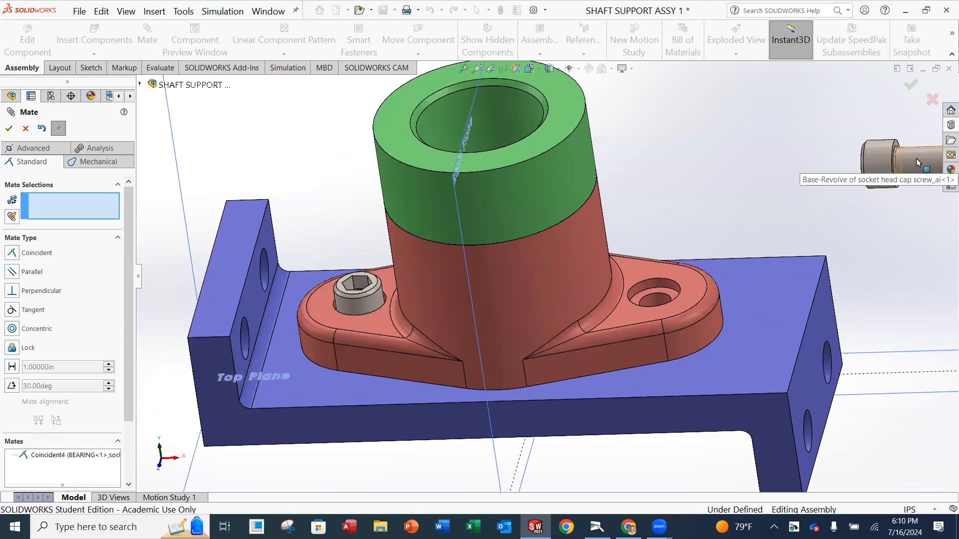
{"action": "left_click", "coordinate": [917, 161]}
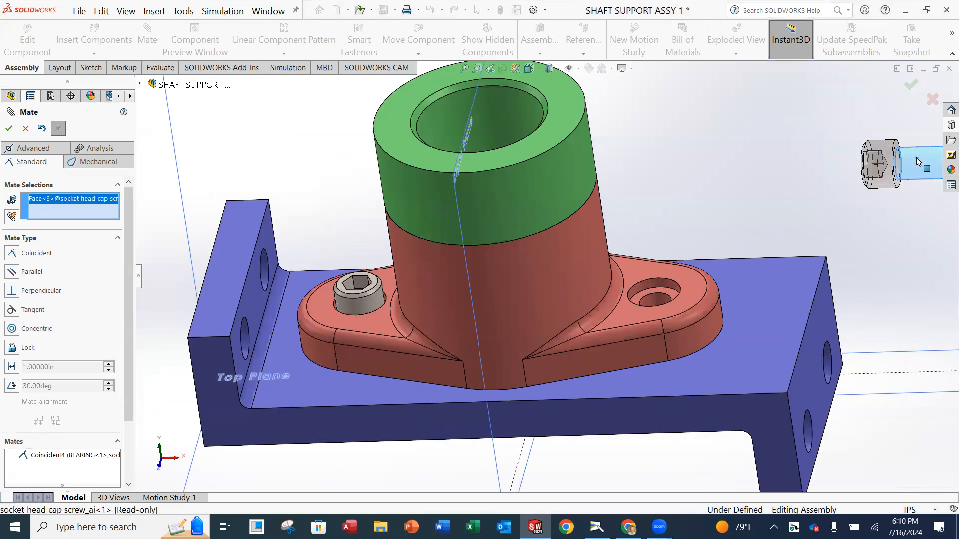
{"action": "left_click", "coordinate": [654, 301]}
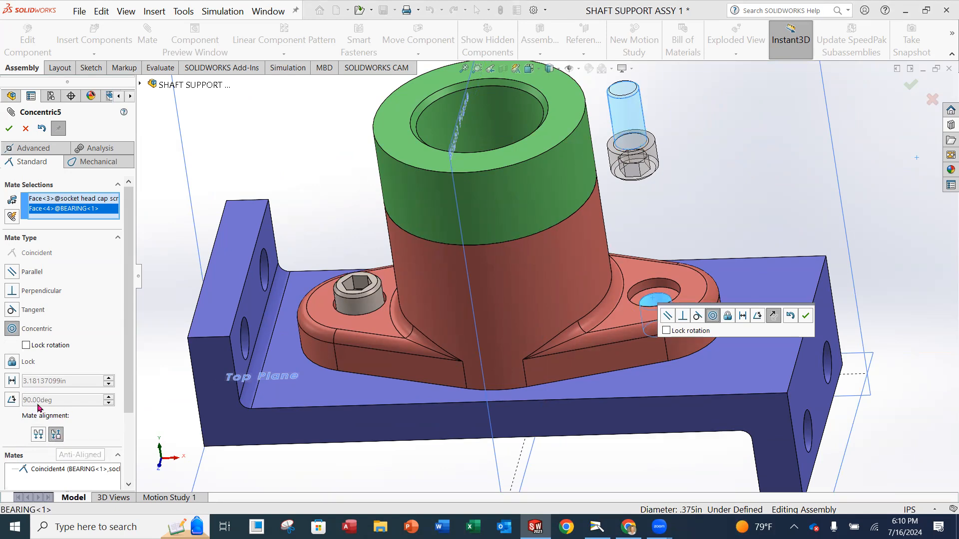
Flip the second screw's alignment, lift it above the flange, and accept Concentric5.
{"action": "left_click", "coordinate": [55, 435]}
{"action": "left_click", "coordinate": [39, 434]}
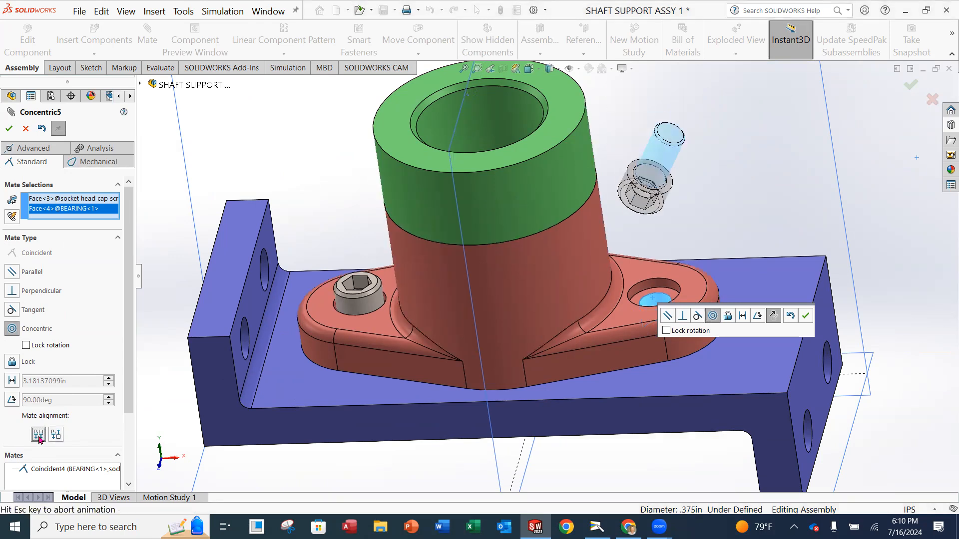
{"action": "middle_click_drag", "start_coordinate": [727, 449], "coordinate": [647, 292]}
{"action": "left_click_drag", "start_coordinate": [631, 375], "coordinate": [637, 256]}
{"action": "middle_click_drag", "start_coordinate": [638, 254], "coordinate": [614, 300]}
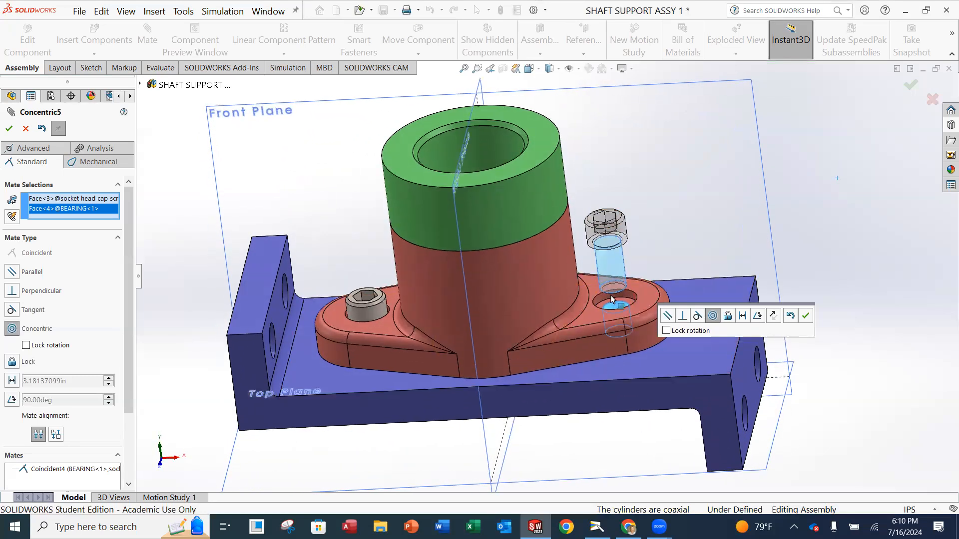
{"action": "left_click", "coordinate": [9, 129]}
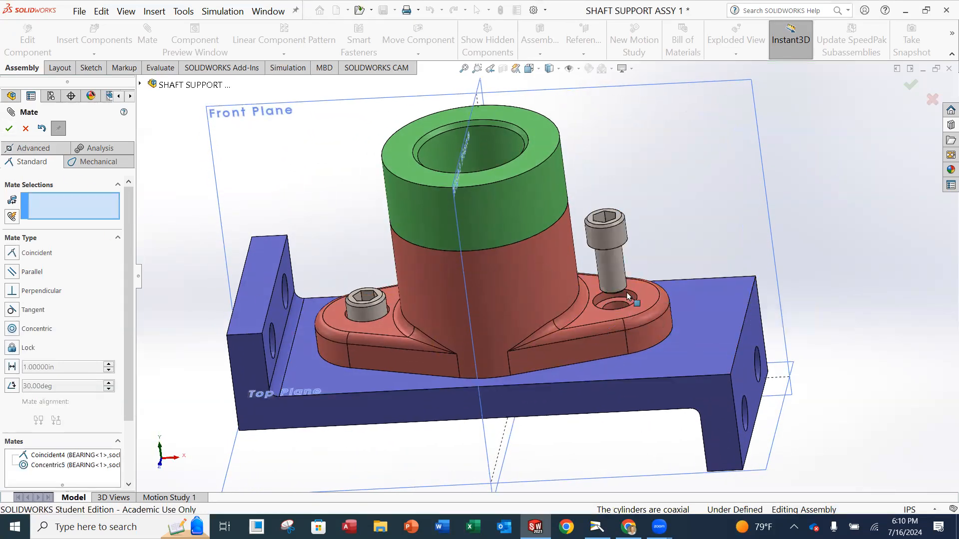
Pick the second screw's head underside and the counterbore, then cancel an attempted Lock mate.
{"action": "scroll", "coordinate": [623, 301], "scroll_direction": "down", "scroll_amount": 5}
{"action": "middle_click_drag", "start_coordinate": [623, 301], "coordinate": [635, 152]}
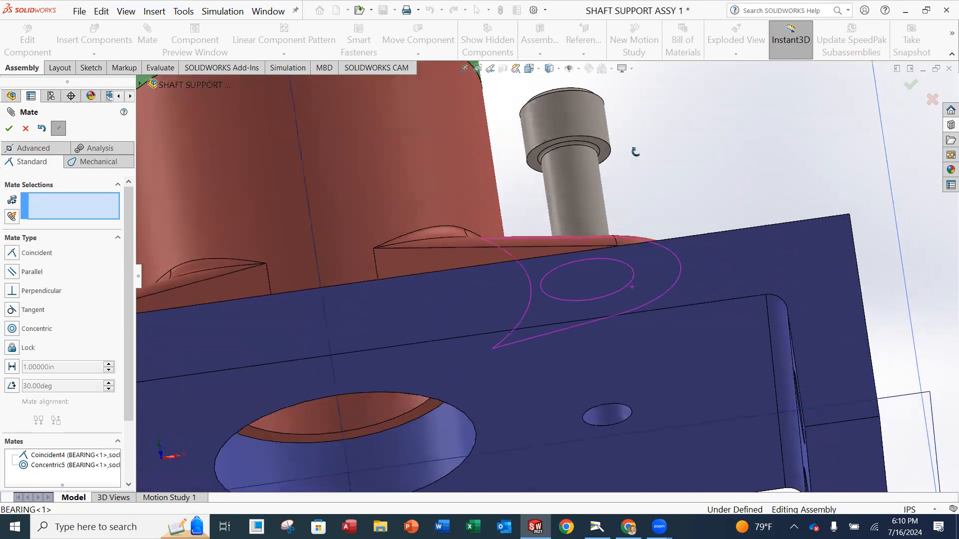
{"action": "left_click", "coordinate": [604, 149]}
{"action": "middle_click_drag", "start_coordinate": [605, 150], "coordinate": [567, 287]}
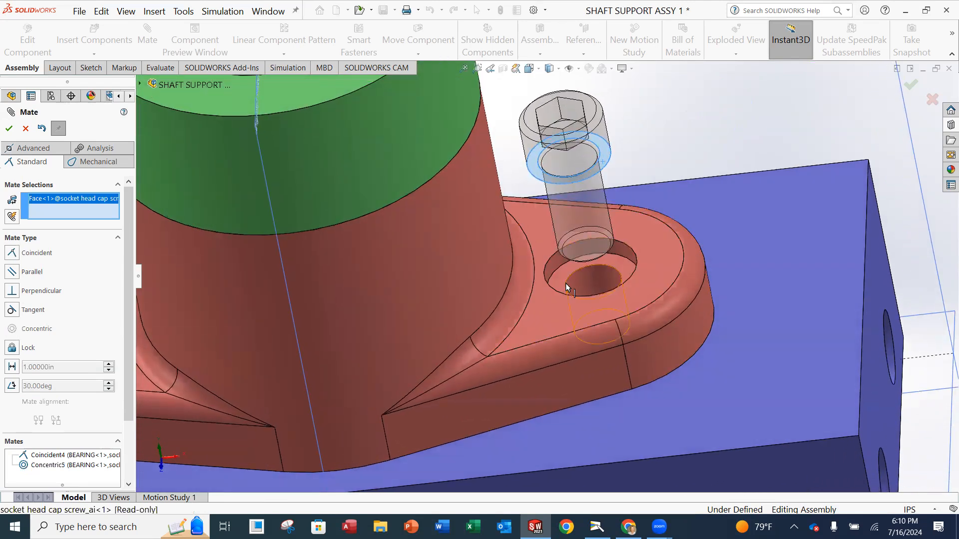
{"action": "left_click", "coordinate": [564, 279]}
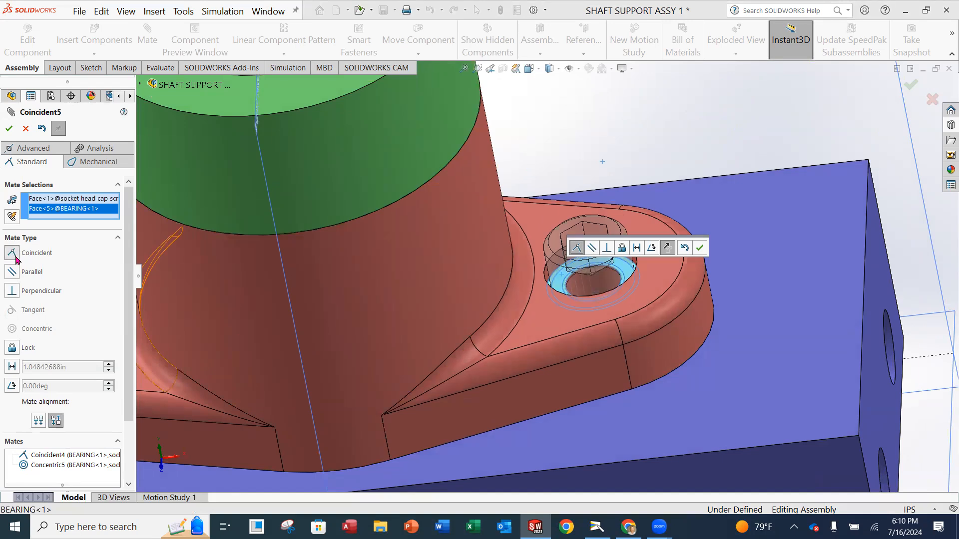
{"action": "left_click", "coordinate": [16, 353]}
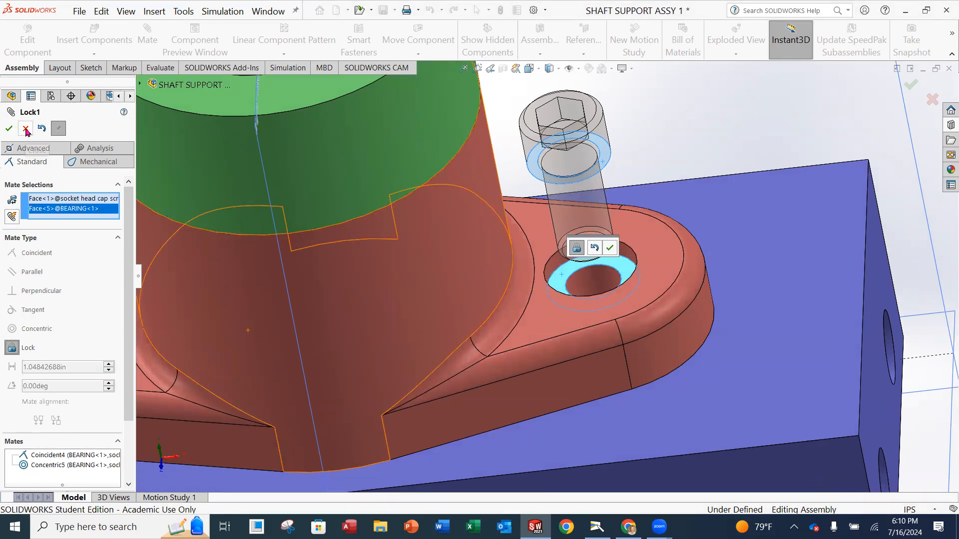
{"action": "left_click", "coordinate": [42, 129]}
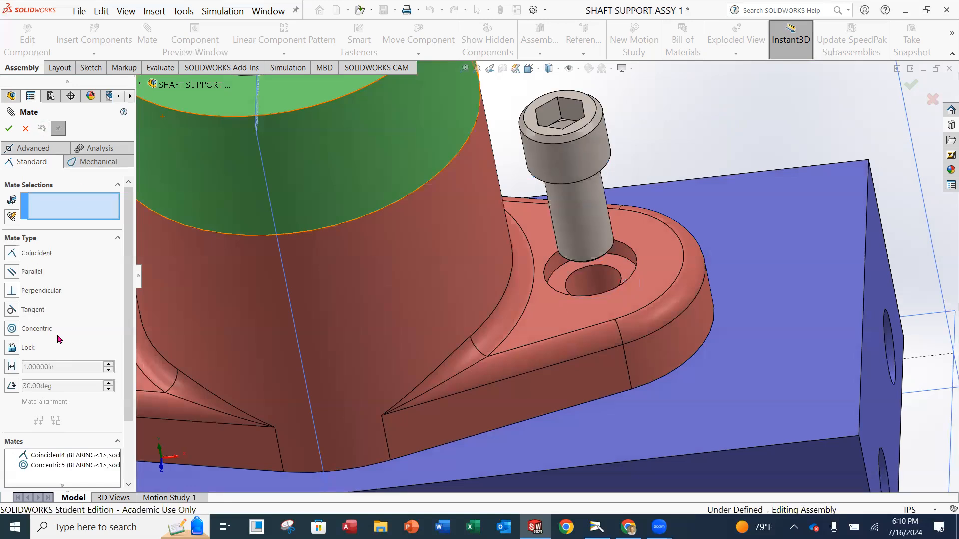
Seat the second screw's head on the bearing's counterbore face with a Coincident6 mate.
{"action": "middle_click_drag", "start_coordinate": [573, 202], "coordinate": [571, 172]}
{"action": "scroll", "coordinate": [573, 238], "scroll_direction": "up", "scroll_amount": 1}
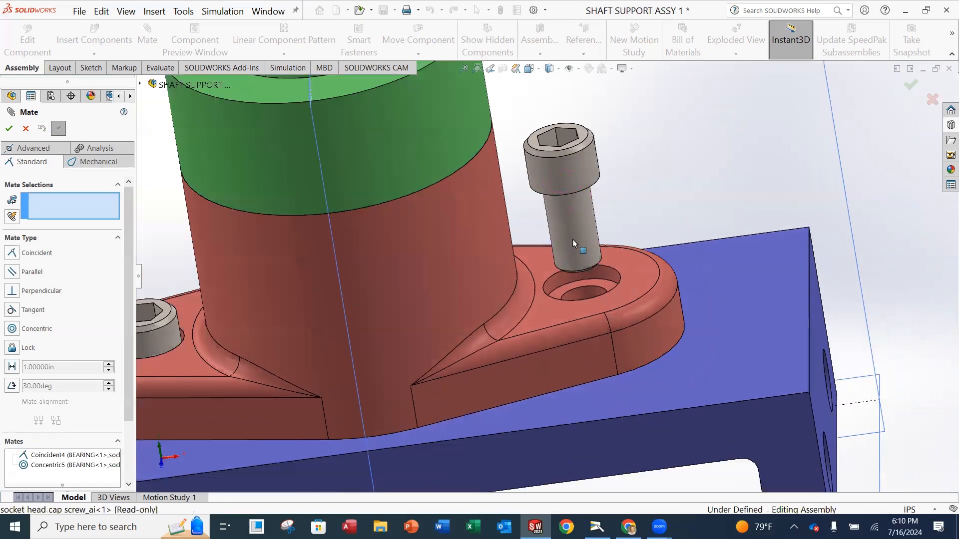
{"action": "left_click", "coordinate": [561, 293]}
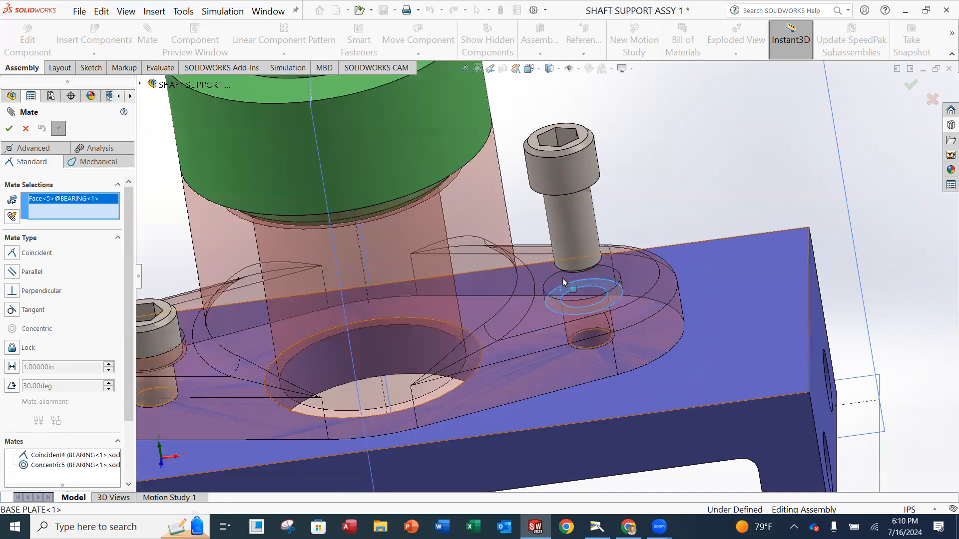
{"action": "middle_click_drag", "start_coordinate": [561, 292], "coordinate": [568, 179]}
{"action": "middle_click_drag", "start_coordinate": [603, 109], "coordinate": [605, 123]}
{"action": "scroll", "coordinate": [606, 123], "scroll_direction": "down", "scroll_amount": 4}
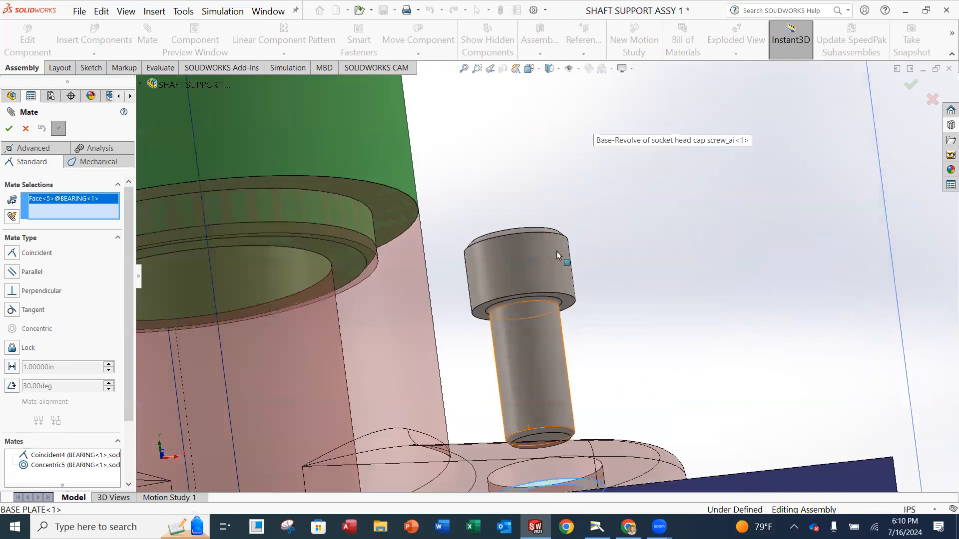
{"action": "left_click", "coordinate": [567, 303]}
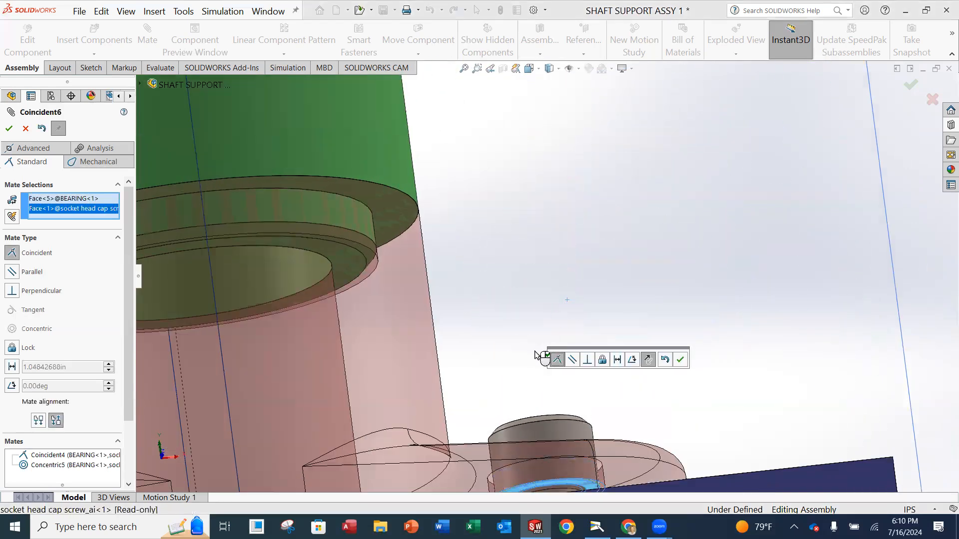
{"action": "scroll", "coordinate": [510, 369], "scroll_direction": "up", "scroll_amount": 3}
{"action": "left_click", "coordinate": [9, 129]}
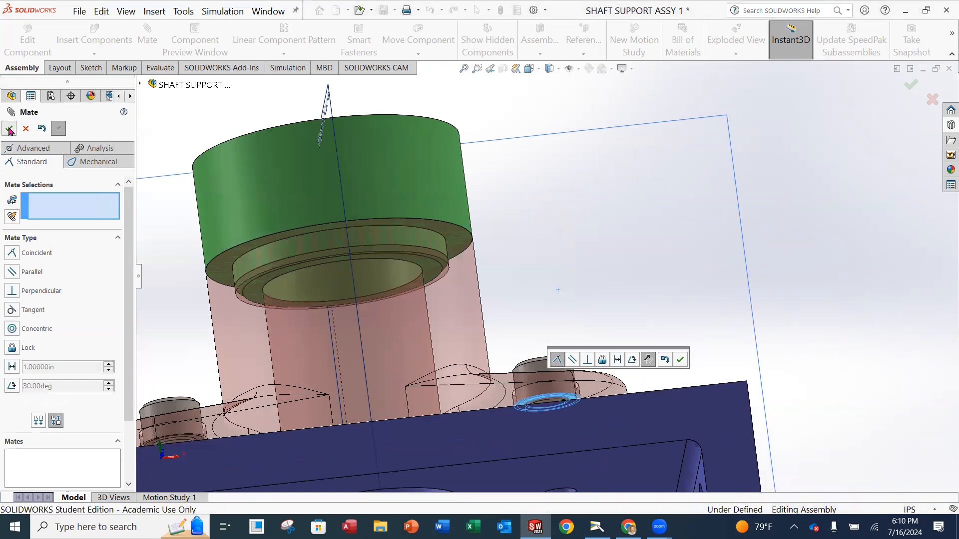
{"action": "scroll", "coordinate": [488, 374], "scroll_direction": "up", "scroll_amount": 3}
{"action": "middle_click_drag", "start_coordinate": [487, 374], "coordinate": [515, 425]}
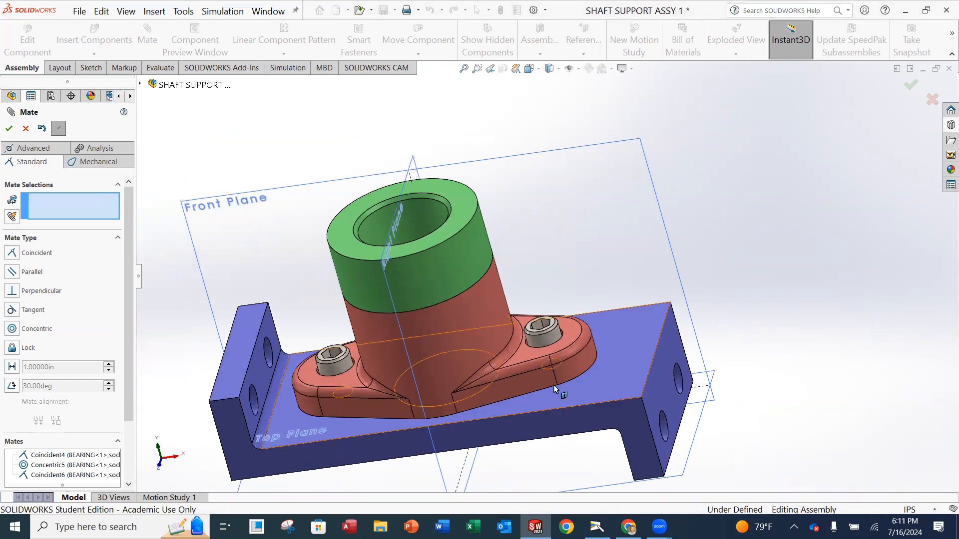
Close the Mate PropertyManager and orbit to inspect both screws seated in the bearing flange.
{"action": "left_click", "coordinate": [9, 130]}
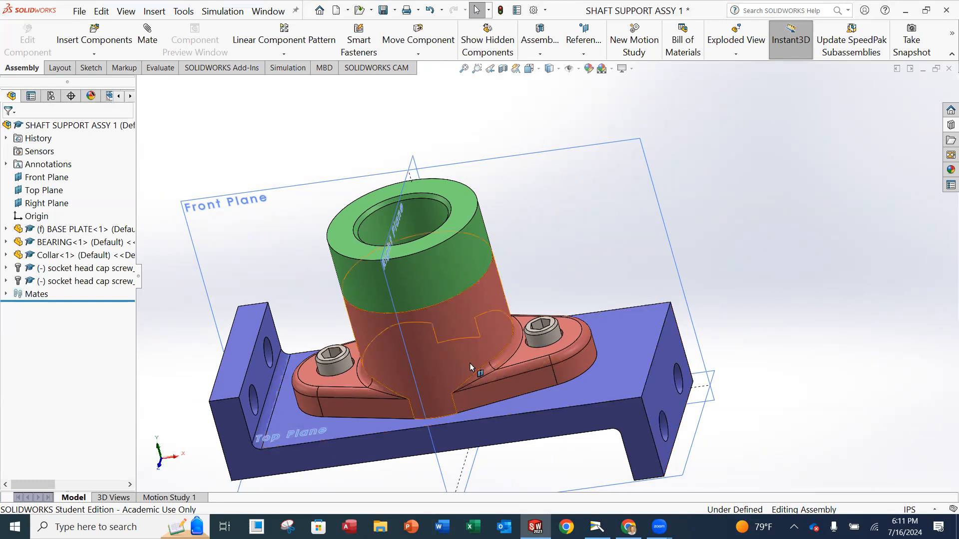
{"action": "scroll", "coordinate": [471, 382], "scroll_direction": "up", "scroll_amount": 1}
{"action": "scroll", "coordinate": [514, 357], "scroll_direction": "down", "scroll_amount": 1}
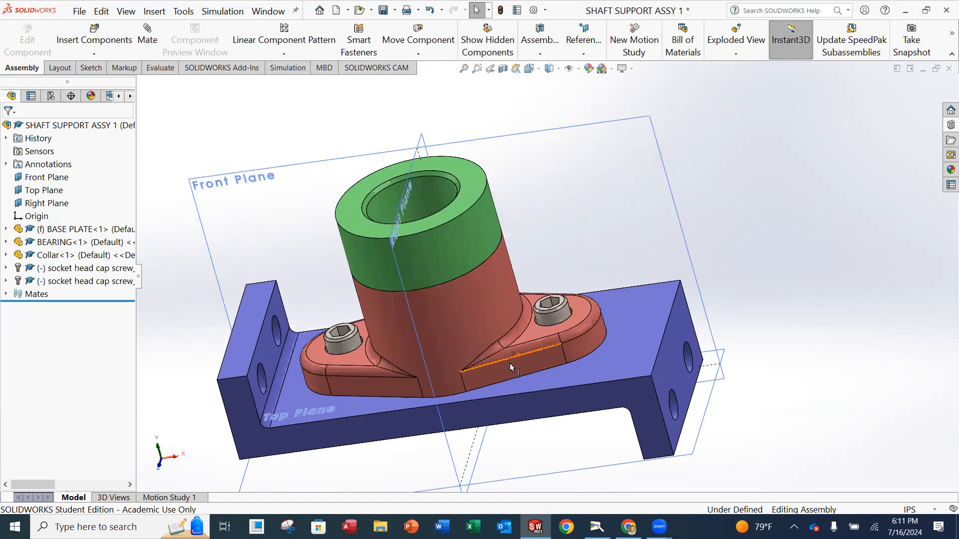
{"action": "middle_click_drag", "start_coordinate": [564, 329], "coordinate": [553, 299]}
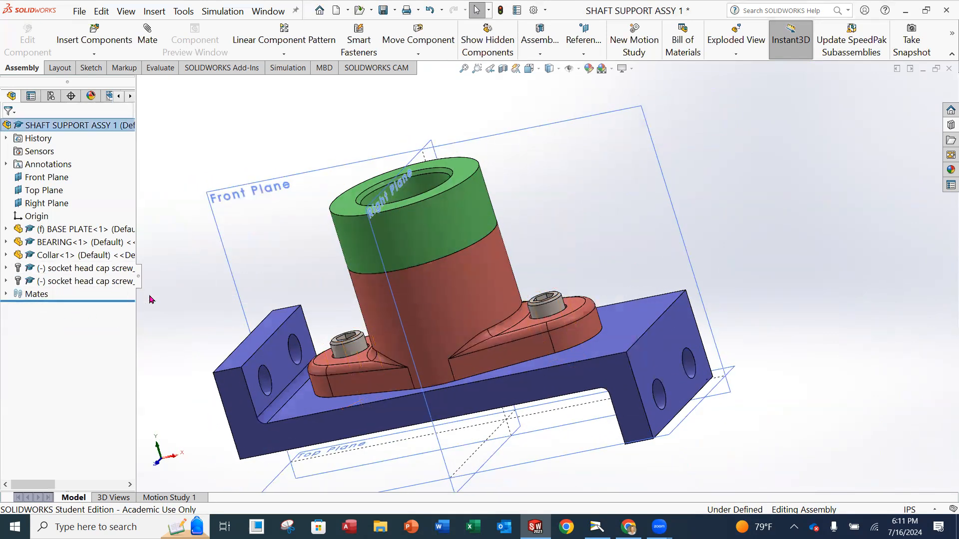
{"action": "middle_click_drag", "start_coordinate": [436, 320], "coordinate": [466, 424]}
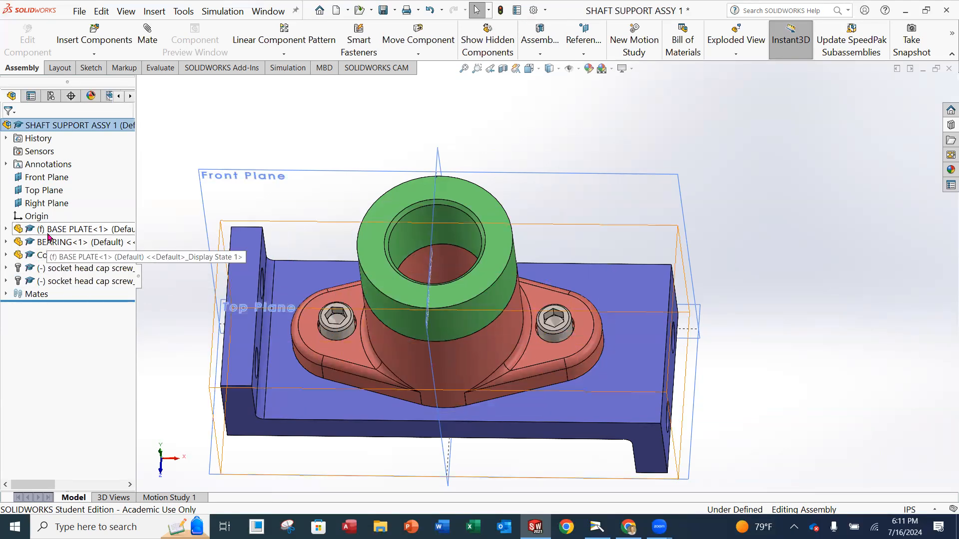
{"action": "middle_click_drag", "start_coordinate": [500, 328], "coordinate": [494, 241]}
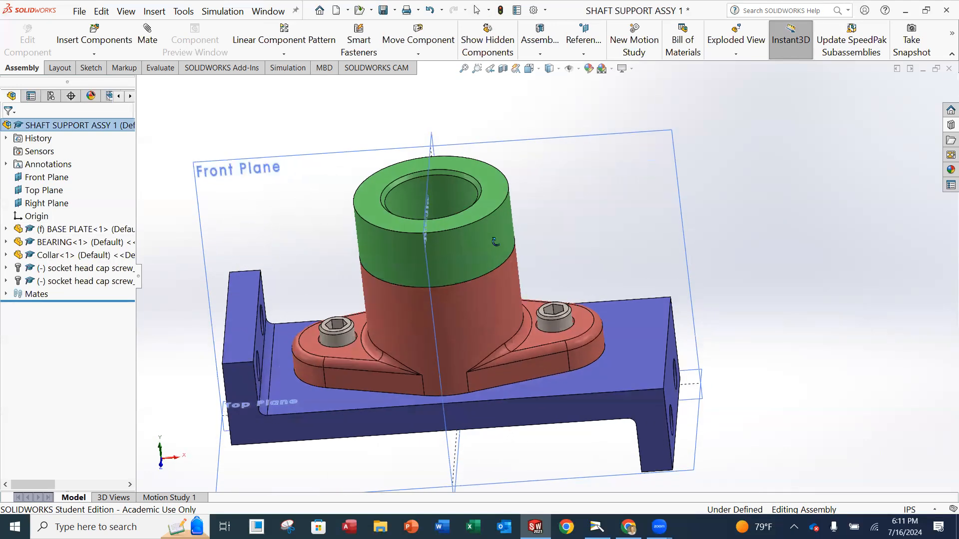
{"action": "scroll", "coordinate": [491, 289], "scroll_direction": "down", "scroll_amount": 1}
{"action": "middle_click_drag", "start_coordinate": [492, 289], "coordinate": [480, 322]}
{"action": "scroll", "coordinate": [472, 323], "scroll_direction": "up", "scroll_amount": 2}
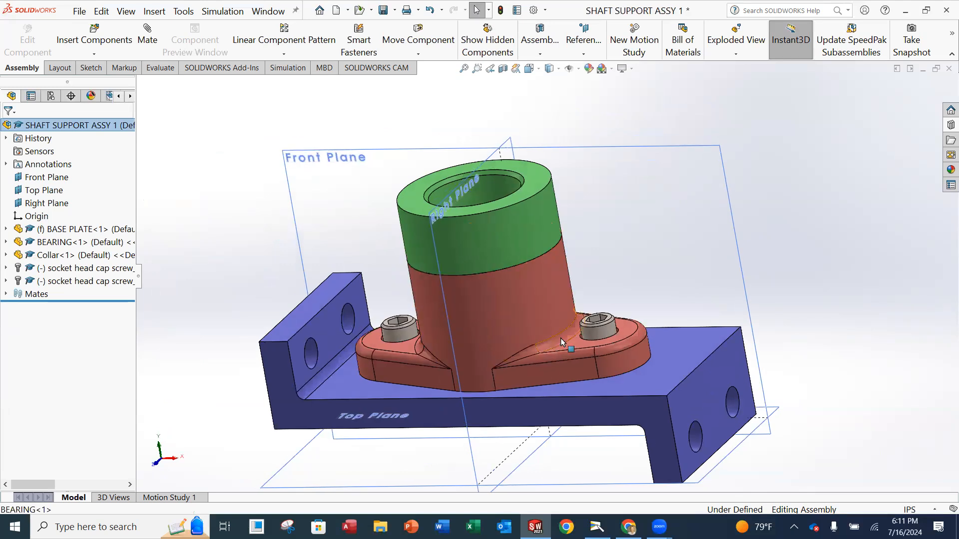
{"action": "scroll", "coordinate": [562, 350], "scroll_direction": "down", "scroll_amount": 1}
{"action": "scroll", "coordinate": [562, 352], "scroll_direction": "up", "scroll_amount": 2}
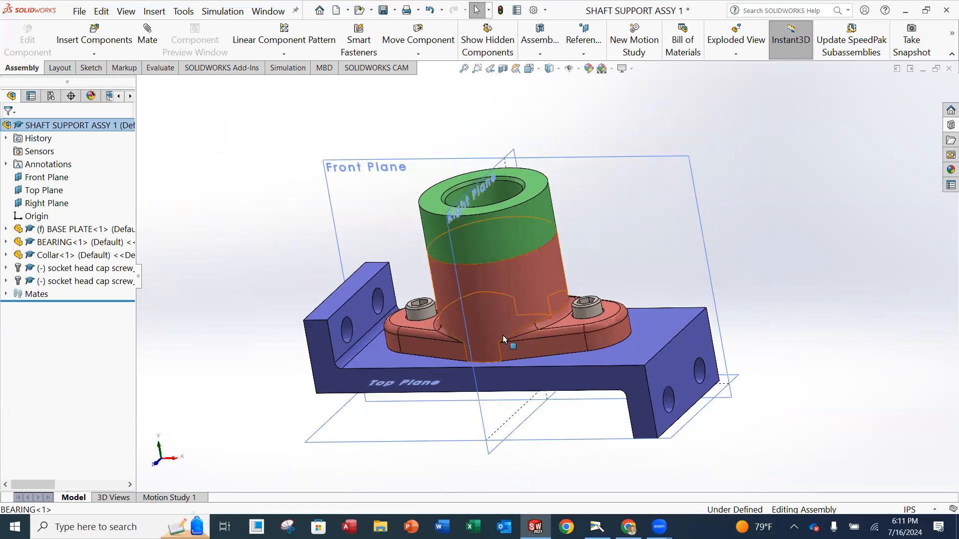
Save SHAFT SUPPORT ASSY 1 and turn off display of the Front, Top and Right planes.
{"action": "left_click", "coordinate": [78, 12]}
{"action": "left_click", "coordinate": [98, 130]}
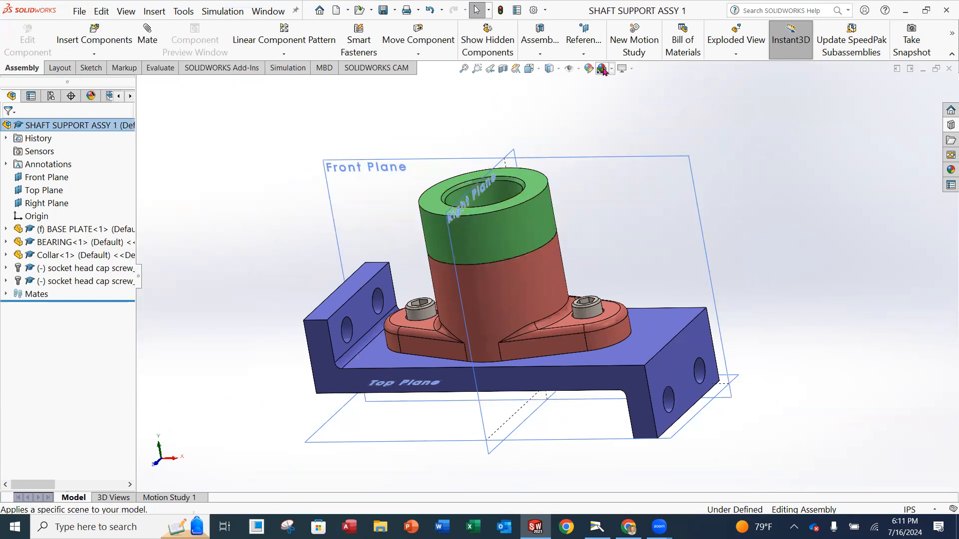
{"action": "left_click", "coordinate": [578, 69]}
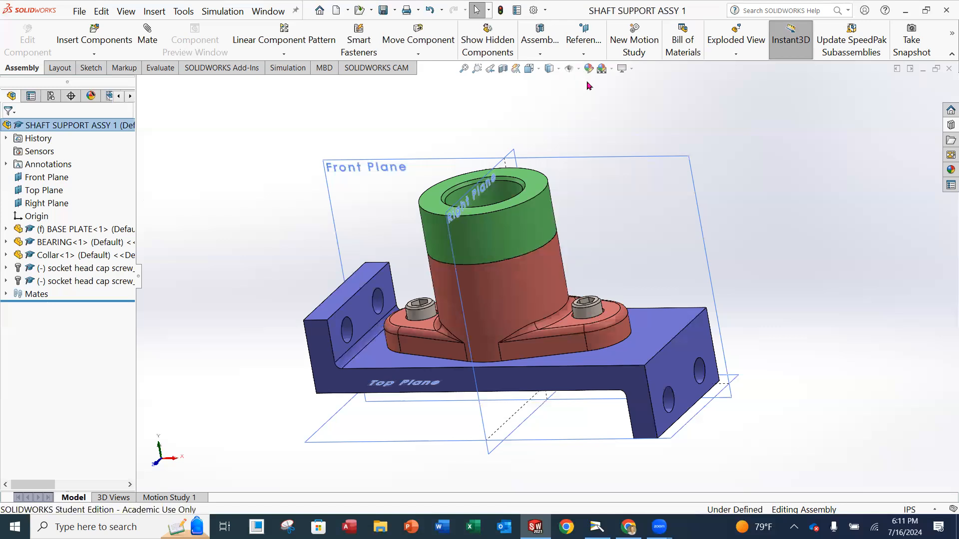
{"action": "left_click", "coordinate": [578, 70]}
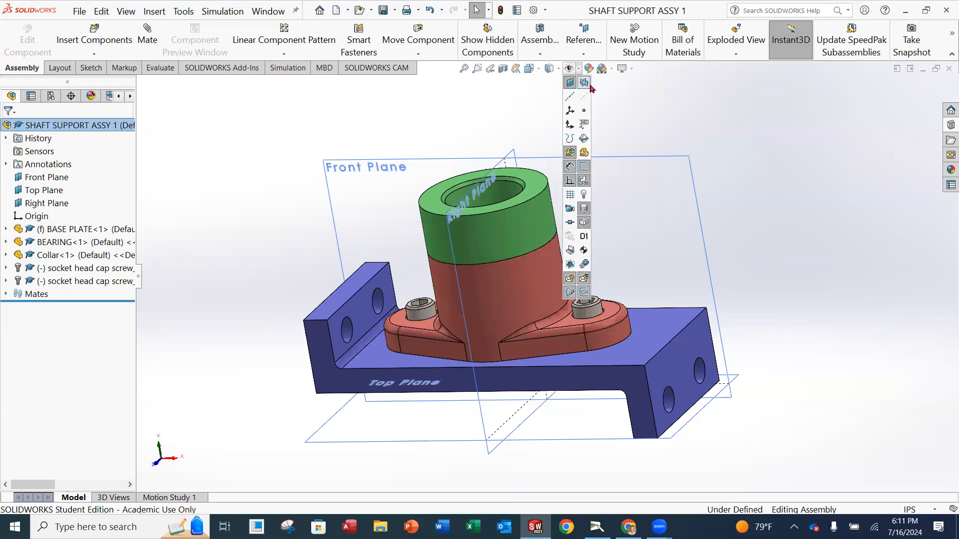
{"action": "left_click", "coordinate": [584, 83]}
Orbit the assembly to a new viewing angle and save it again.
{"action": "middle_click_drag", "start_coordinate": [388, 209], "coordinate": [522, 284]}
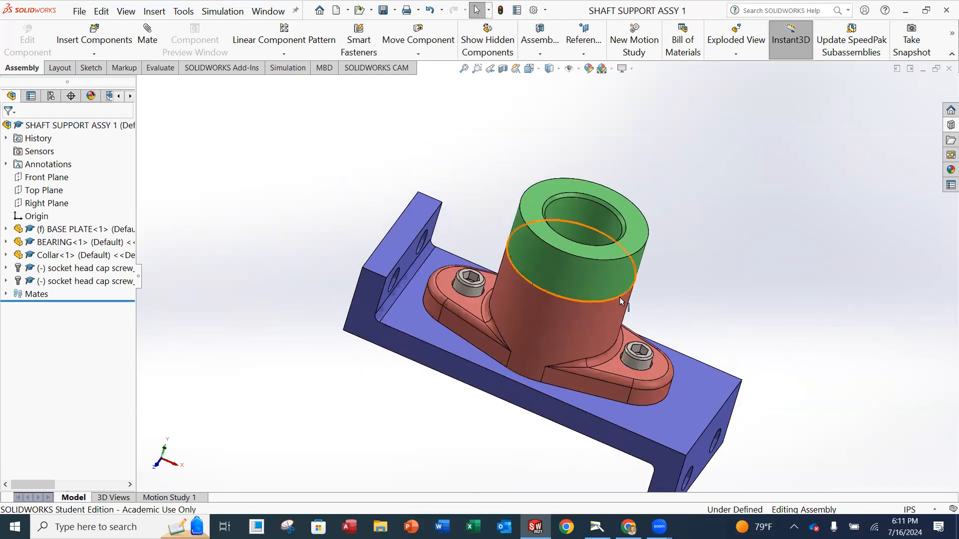
{"action": "scroll", "coordinate": [522, 290], "scroll_direction": "up", "scroll_amount": 2}
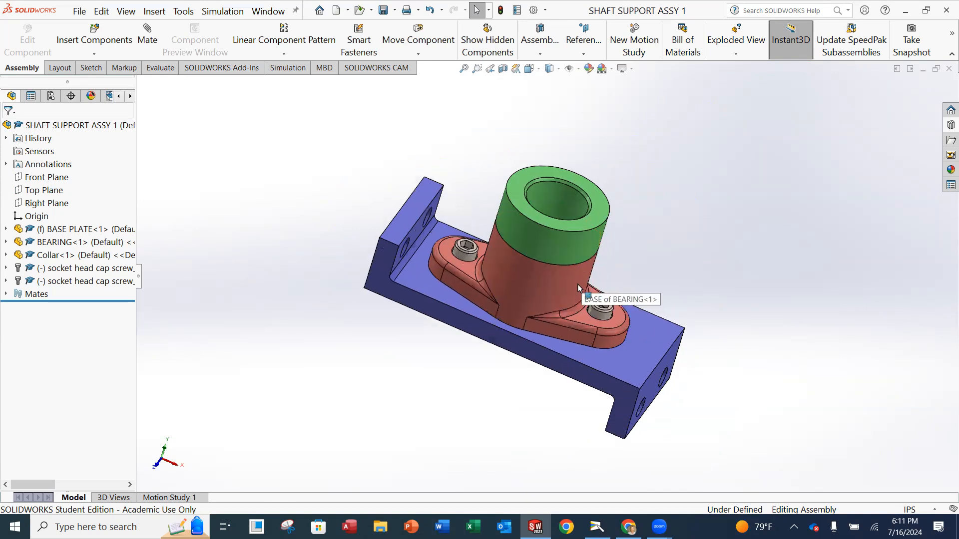
{"action": "scroll", "coordinate": [576, 287], "scroll_direction": "down", "scroll_amount": 2}
{"action": "left_click", "coordinate": [85, 14]}
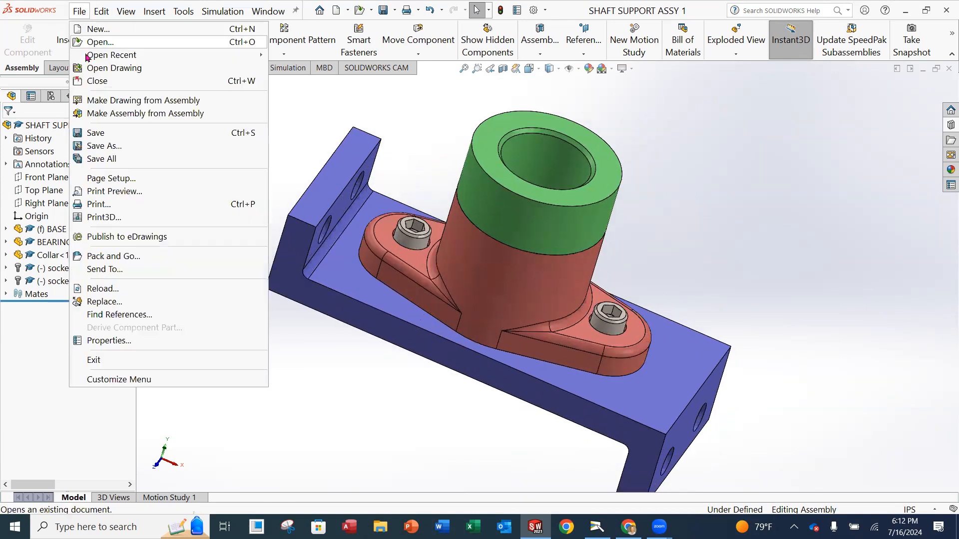
{"action": "left_click", "coordinate": [99, 136]}
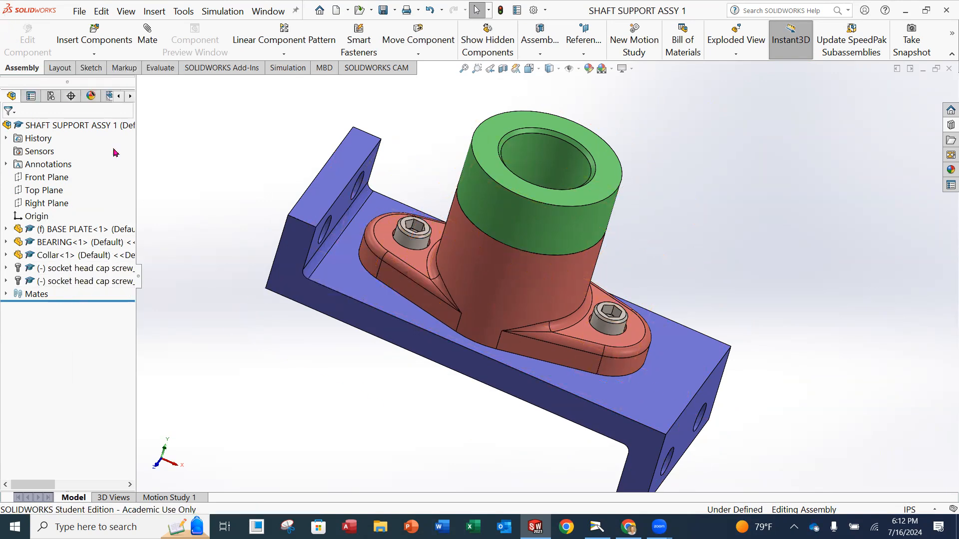
{"action": "scroll", "coordinate": [659, 200], "scroll_direction": "up", "scroll_amount": 1}
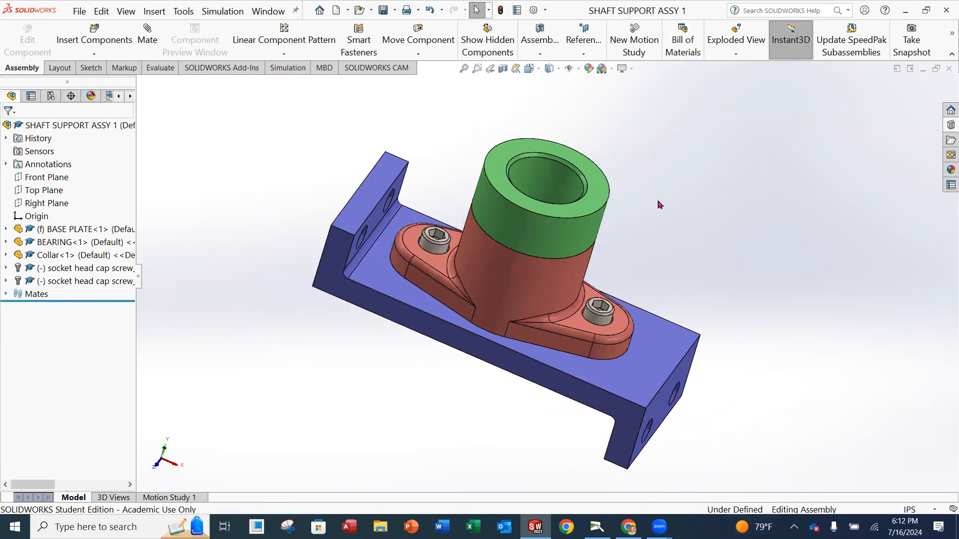